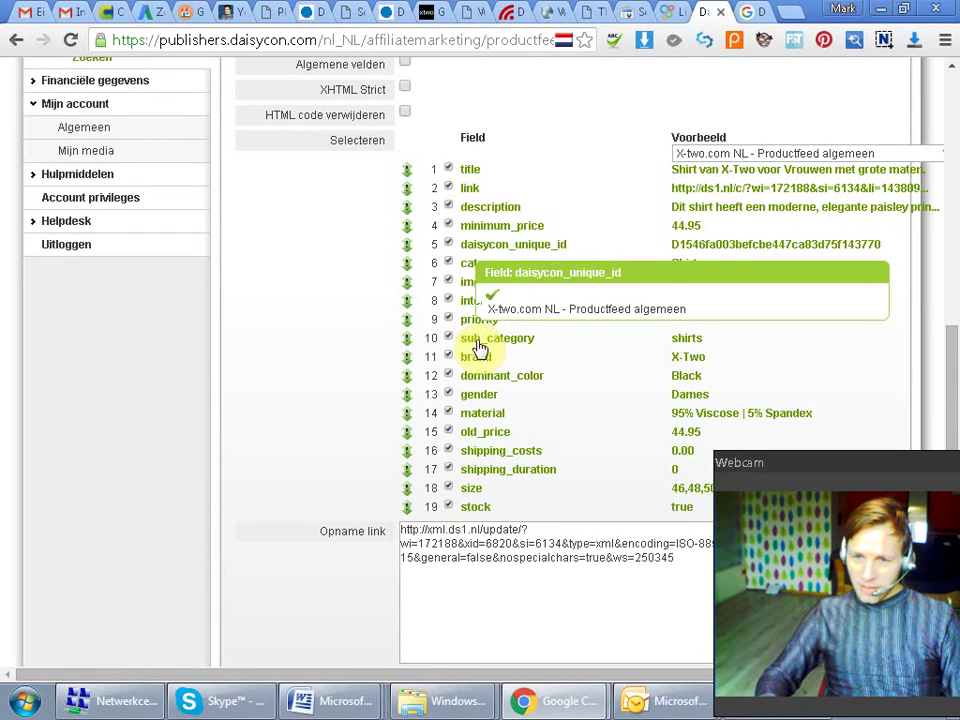
View the rest of the X-Two product feed's settings and the homepage of the grote-maten-online.nl website
drag(954, 364, 954, 427)
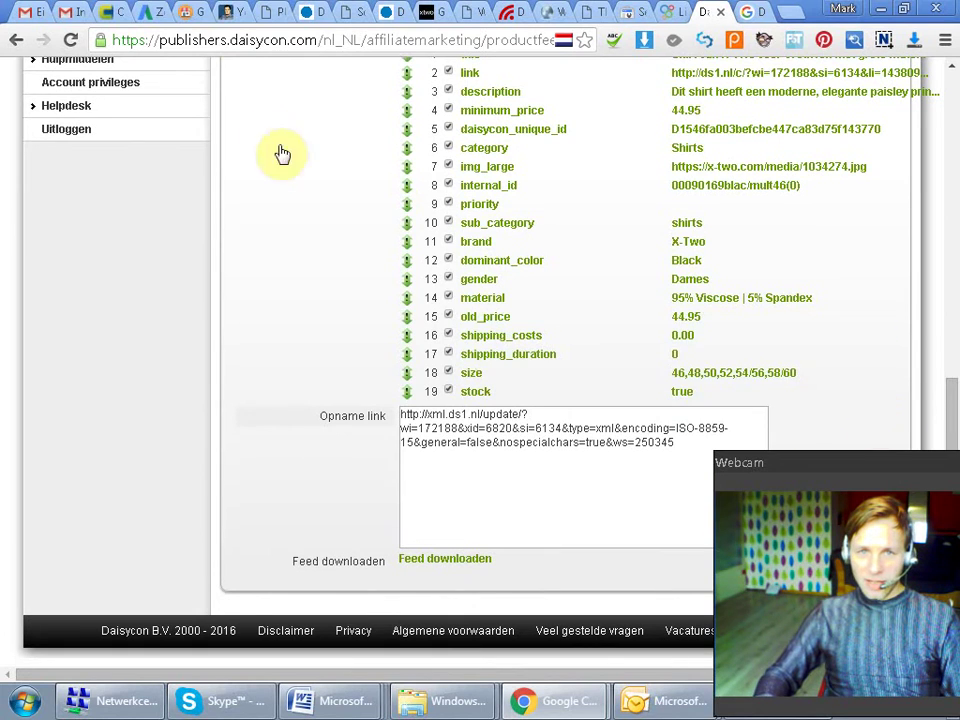
click(186, 10)
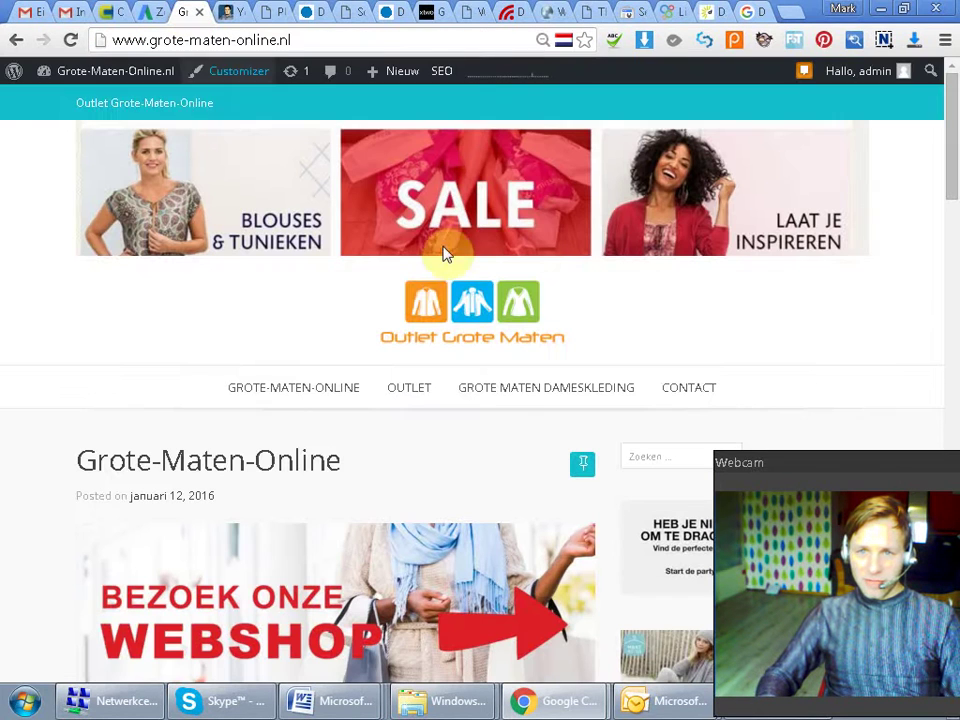
click(316, 40)
drag(108, 46, 100, 42)
drag(945, 131, 900, 207)
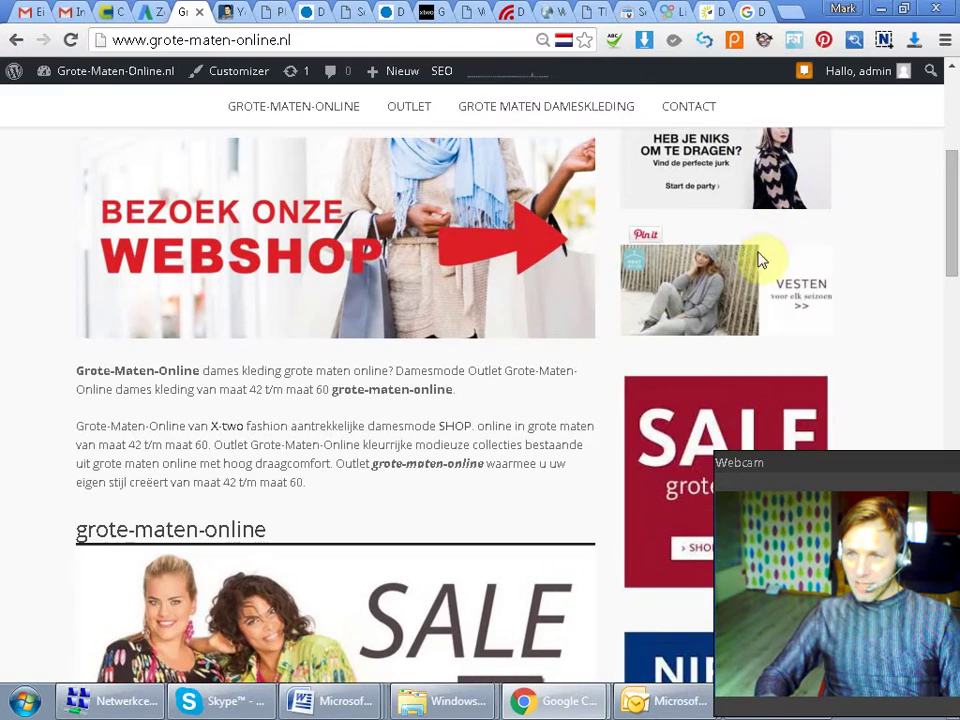
drag(955, 248, 953, 147)
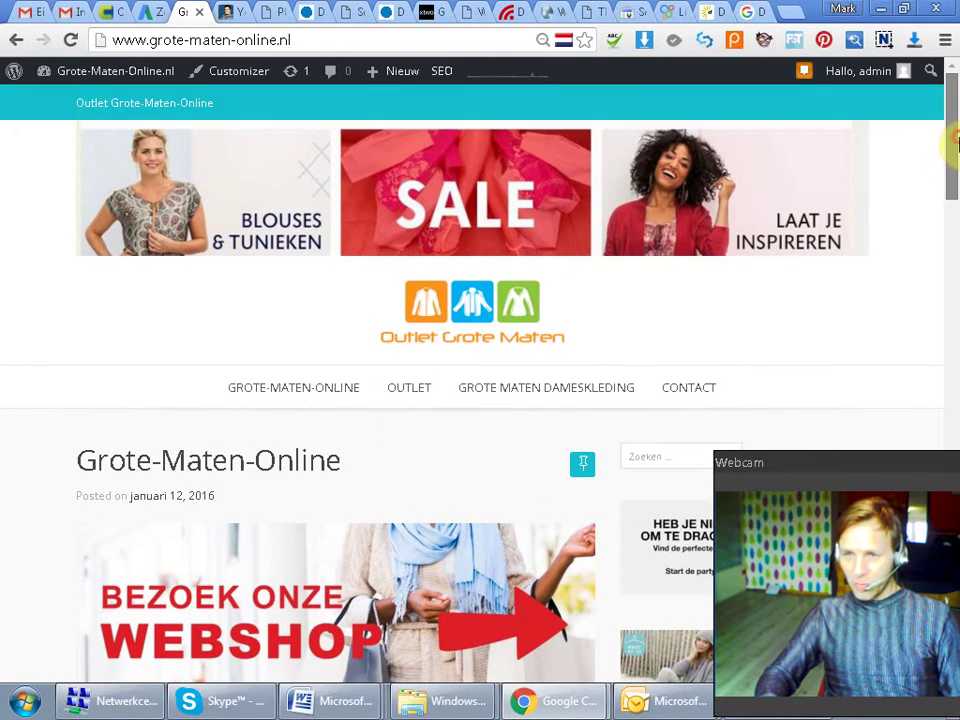
Copy the full Opname link of the X-Two product feed from the Daisycon publisher page
click(718, 14)
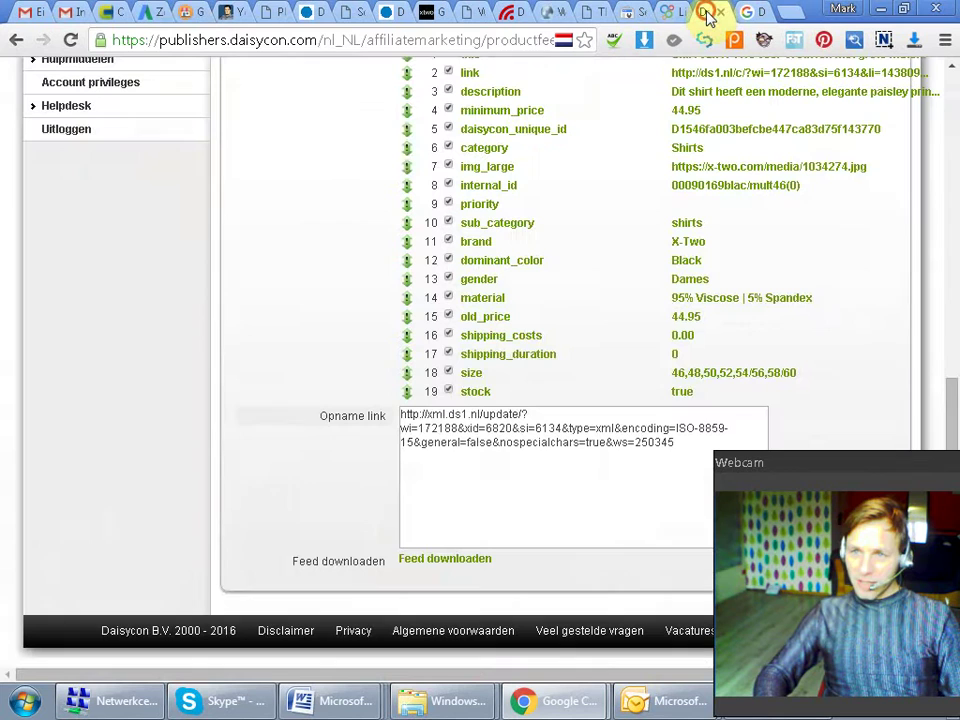
right_click(438, 418)
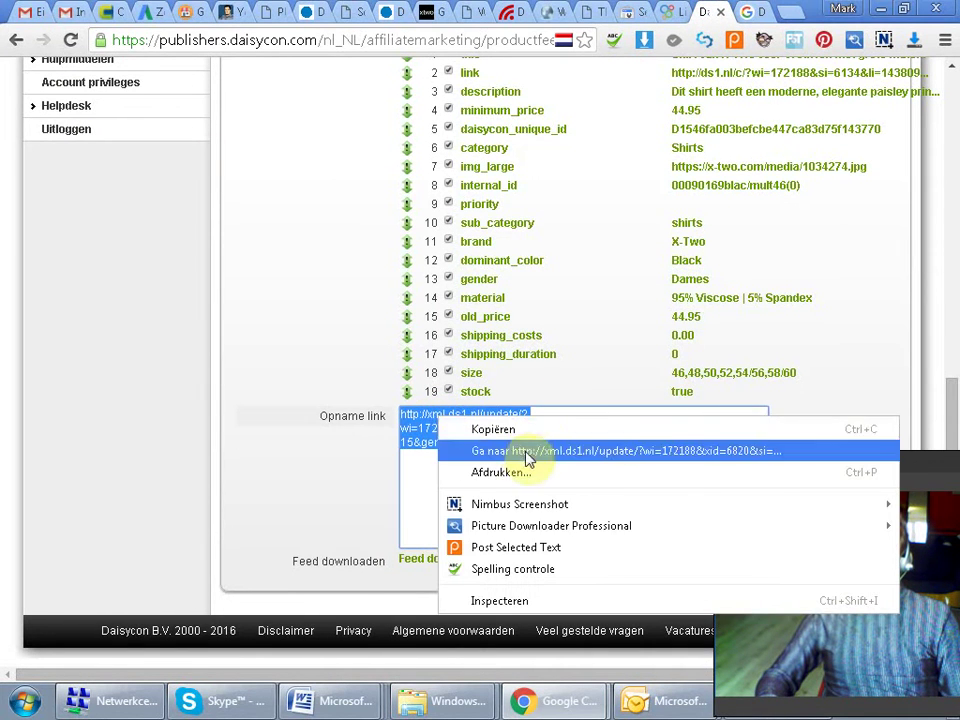
click(508, 431)
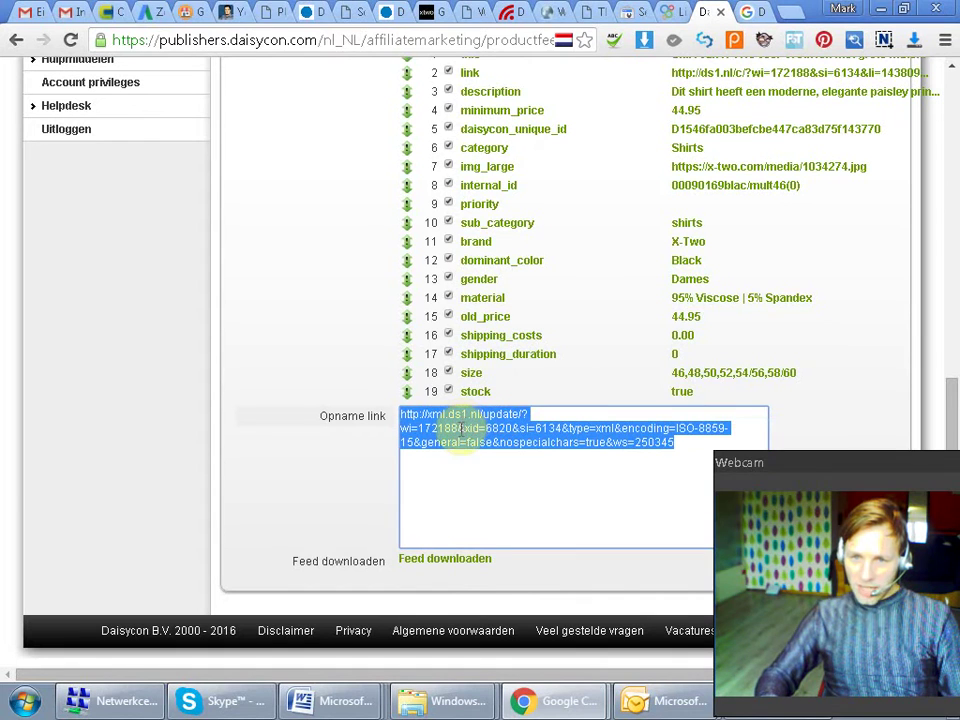
right_click(463, 428)
click(492, 438)
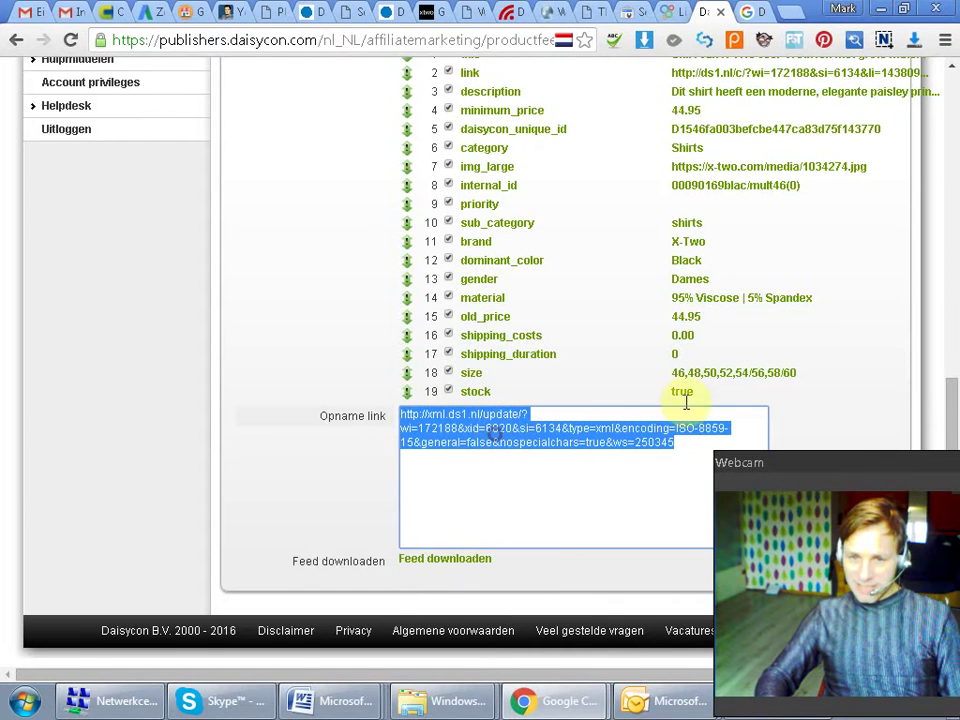
Open the WordPress admin of grote-maten-online.nl and start a new import in All Import
click(190, 12)
mouse_move(68, 80)
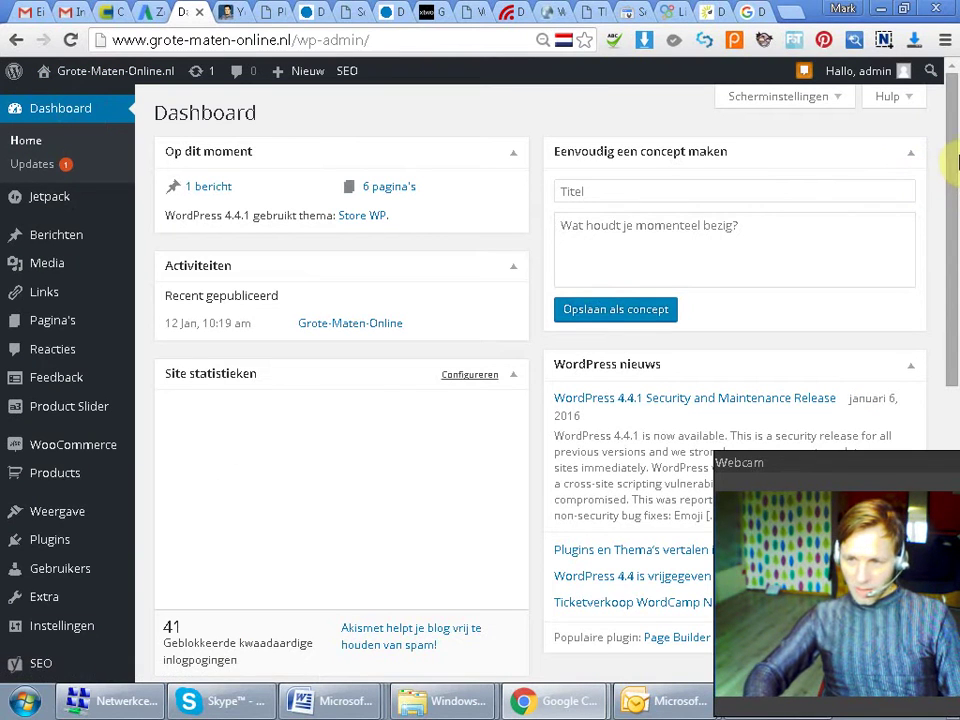
drag(955, 145, 930, 242)
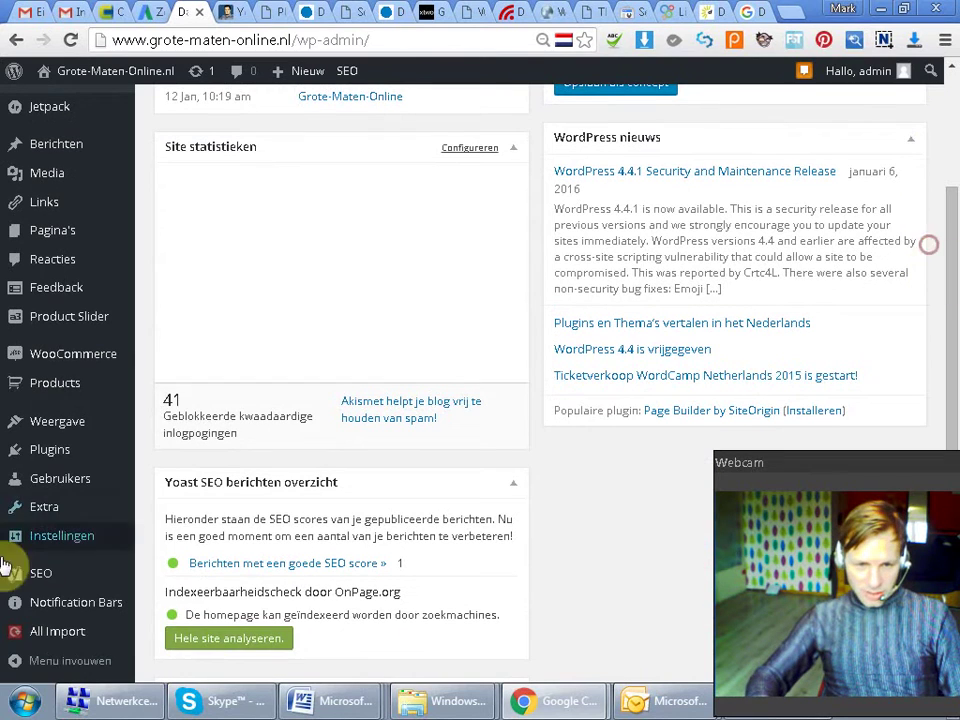
mouse_move(64, 640)
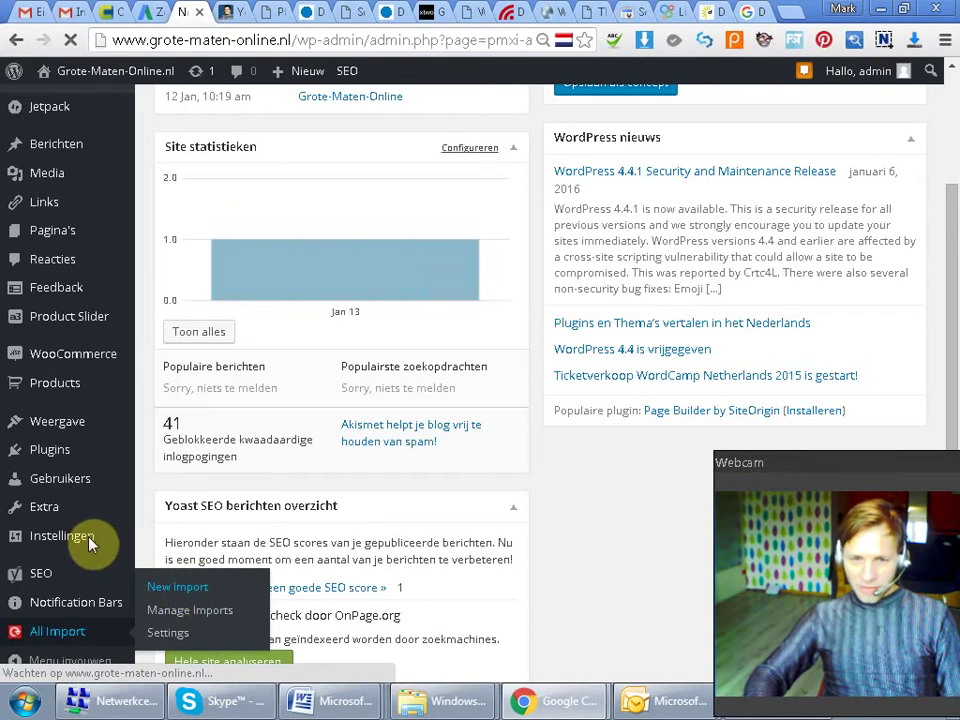
click(175, 588)
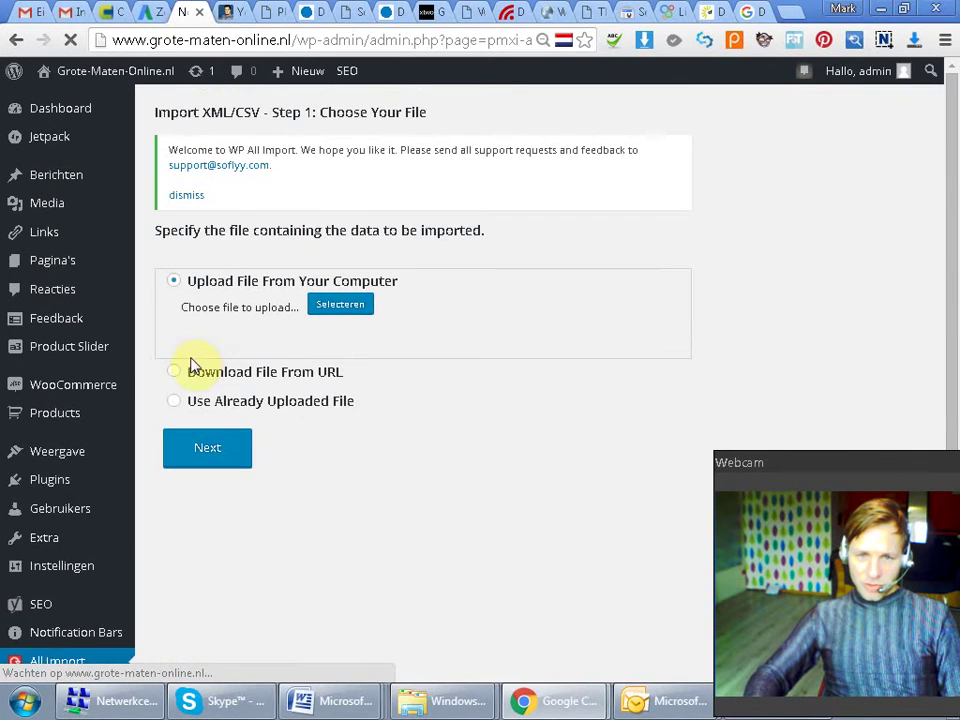
Set the import source to Download File From URL with the copied feed link and continue to element selection
click(174, 372)
drag(238, 335, 170, 333)
key(BackSpace)
key(ctrl+v)
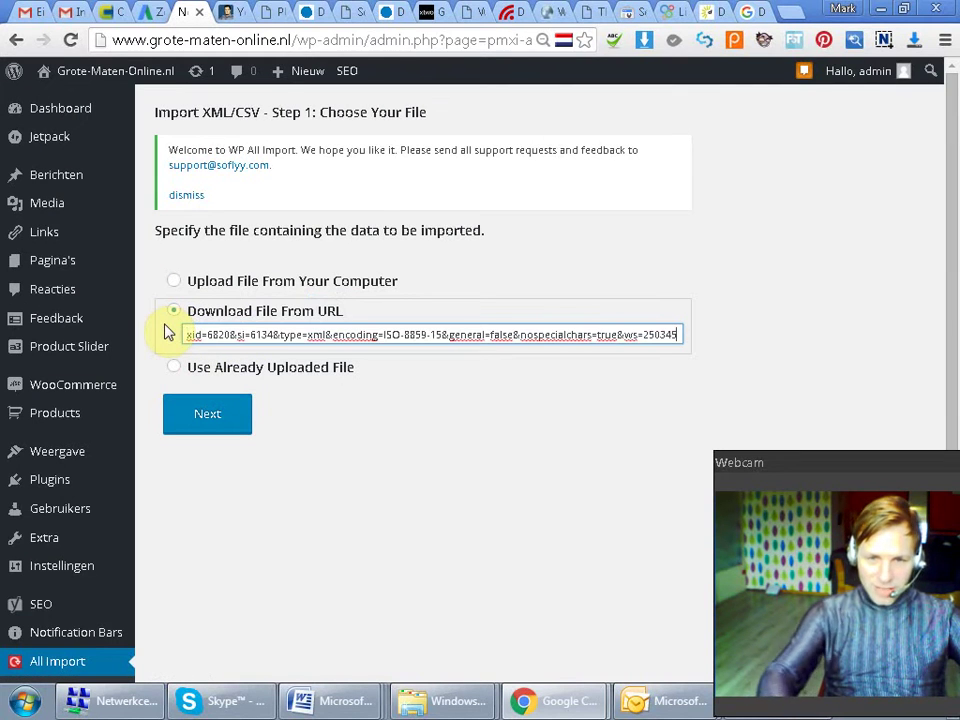
click(228, 415)
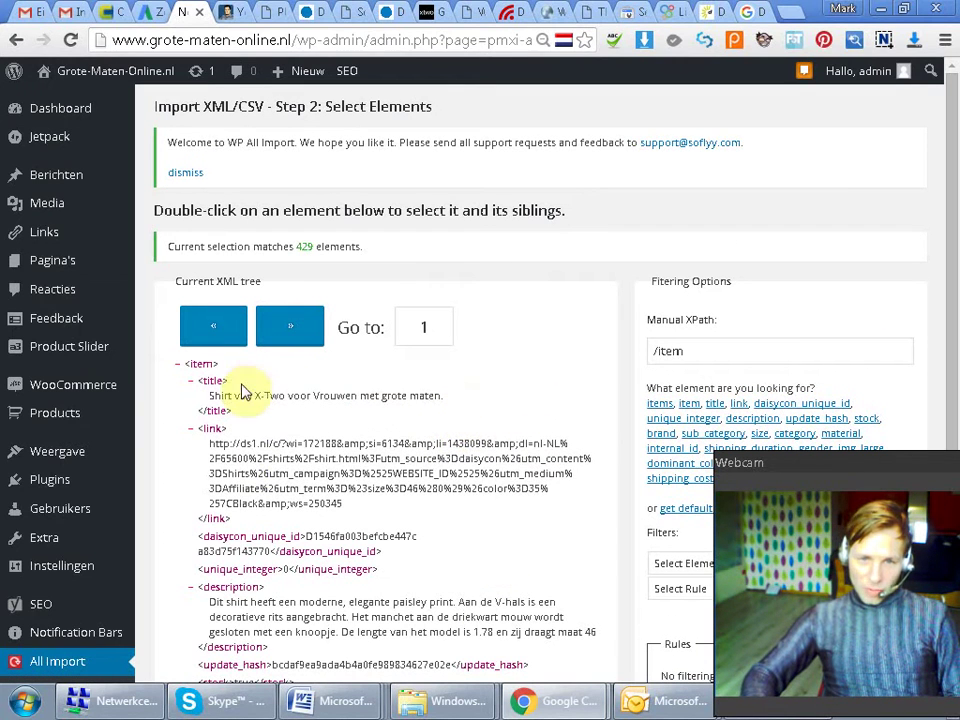
Examine the title and description text of the first item in the XML tree
drag(207, 399, 438, 390)
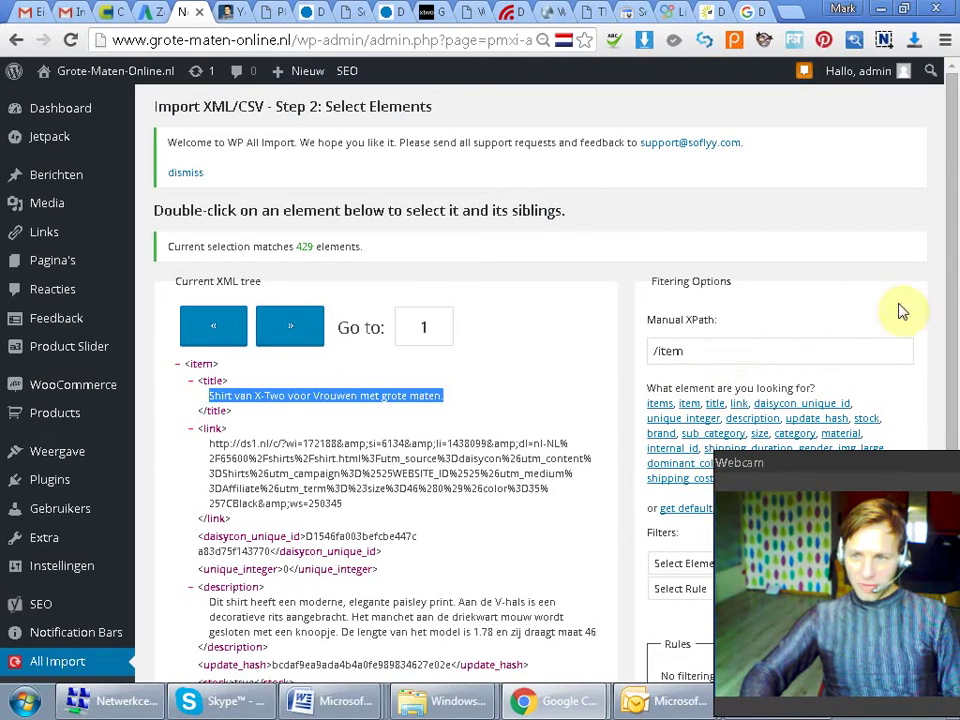
scroll(945, 300, down, 2)
scroll(940, 347, down, 1)
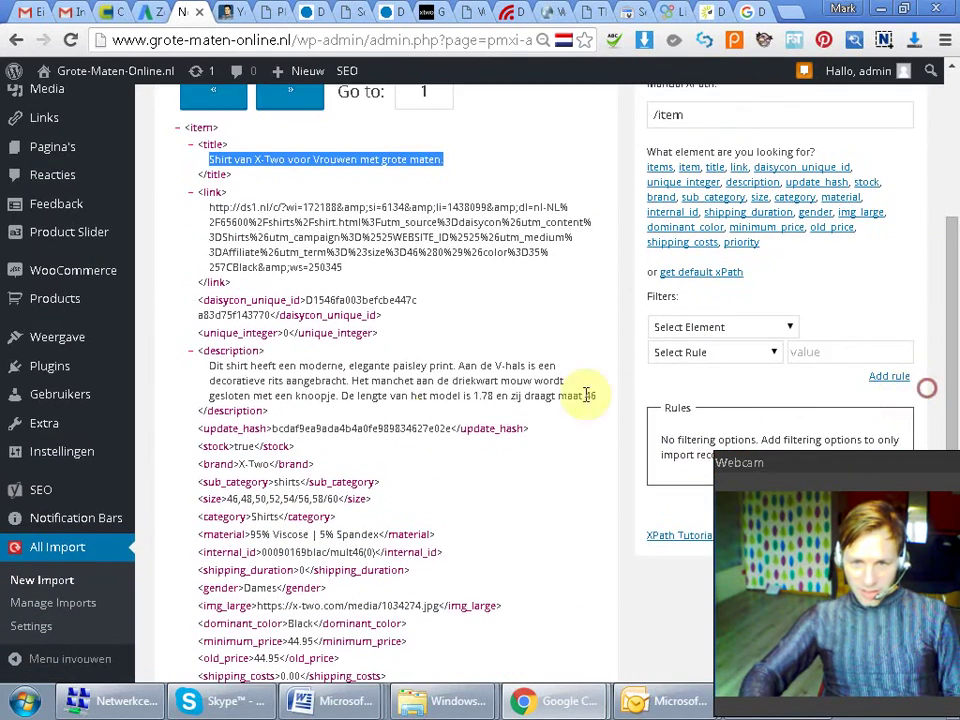
drag(208, 373, 609, 393)
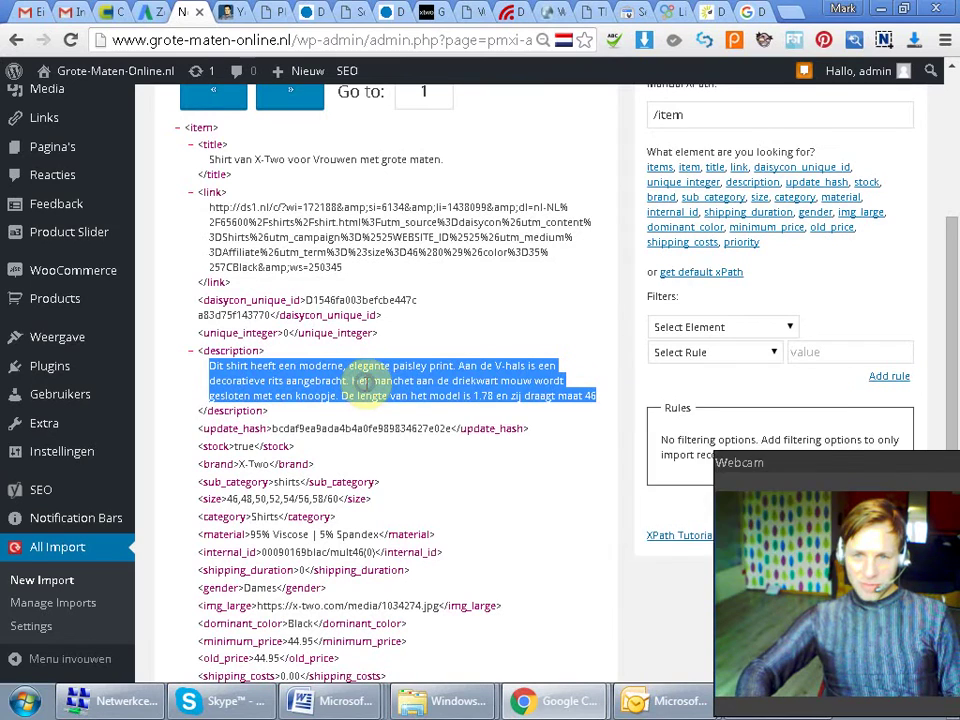
right_click(415, 390)
click(425, 397)
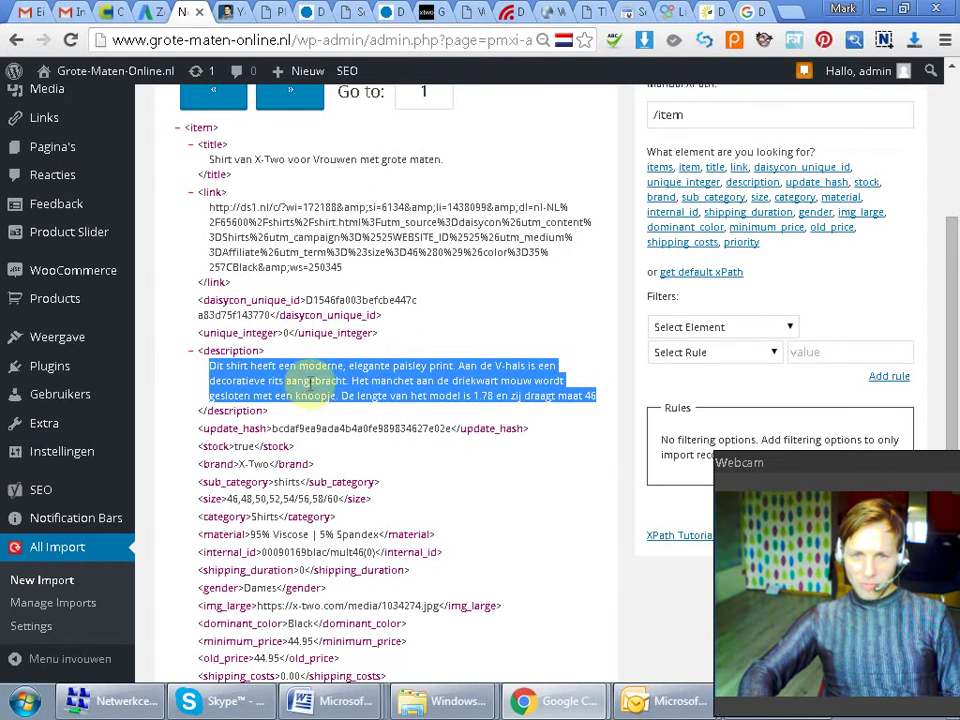
drag(203, 158, 523, 156)
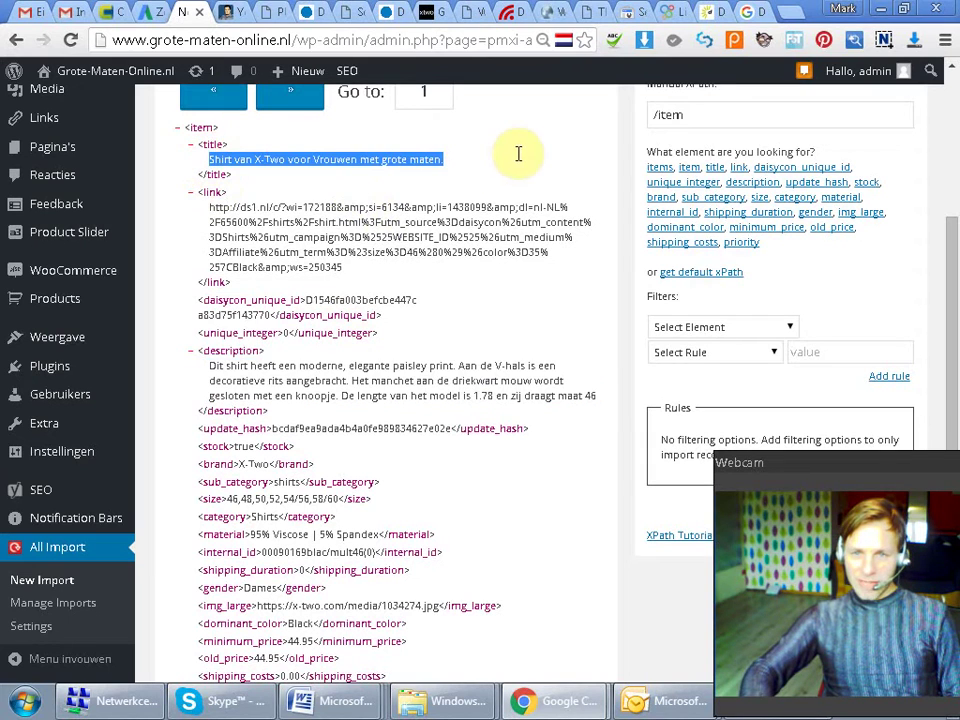
drag(205, 366, 604, 394)
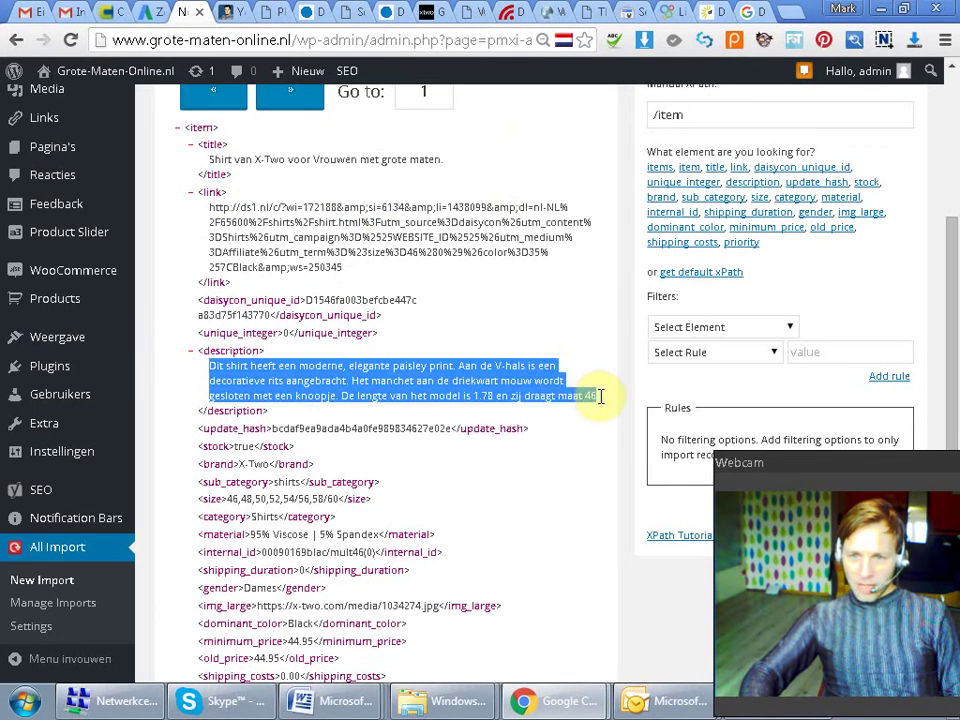
click(500, 347)
drag(600, 396, 210, 368)
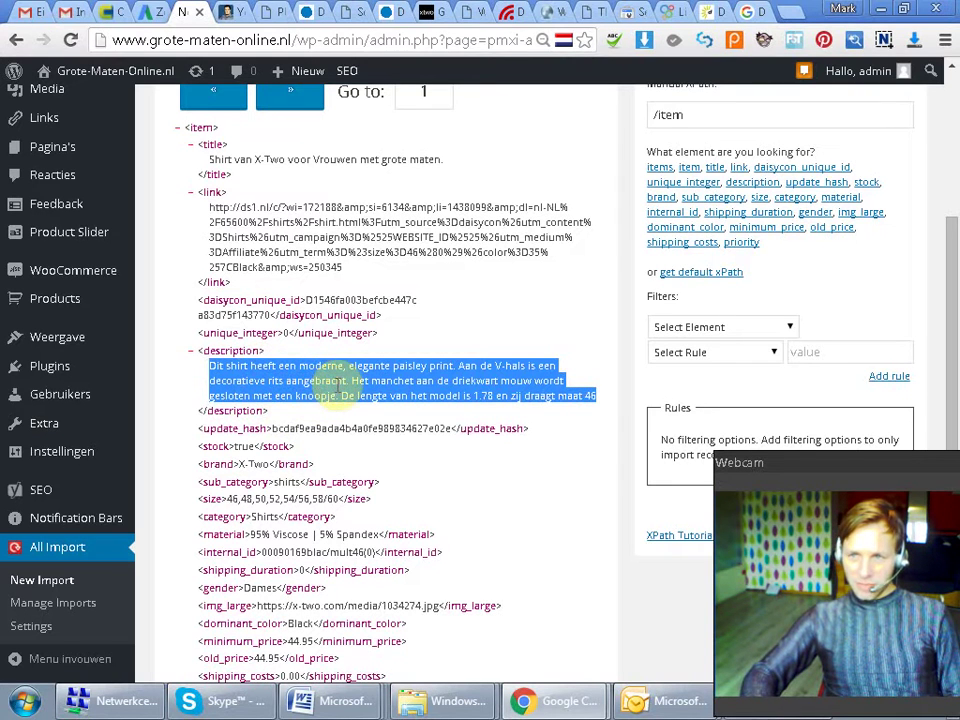
Examine the Google result snippets about the Daisycon WordPress plugin and return to the import page
click(745, 11)
drag(199, 303, 564, 324)
drag(208, 213, 543, 229)
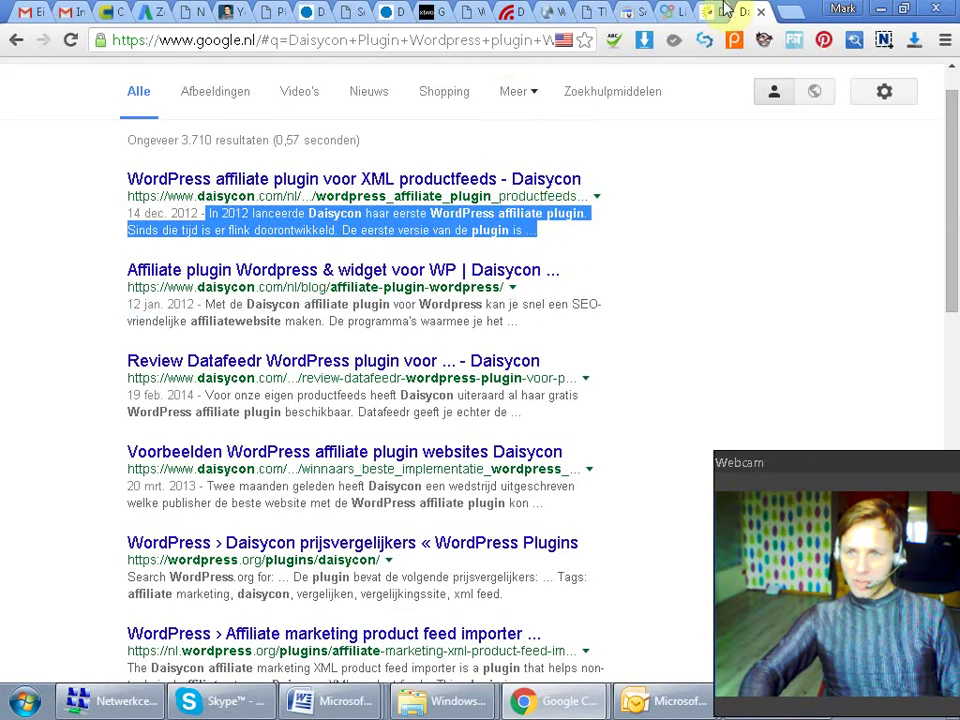
click(189, 15)
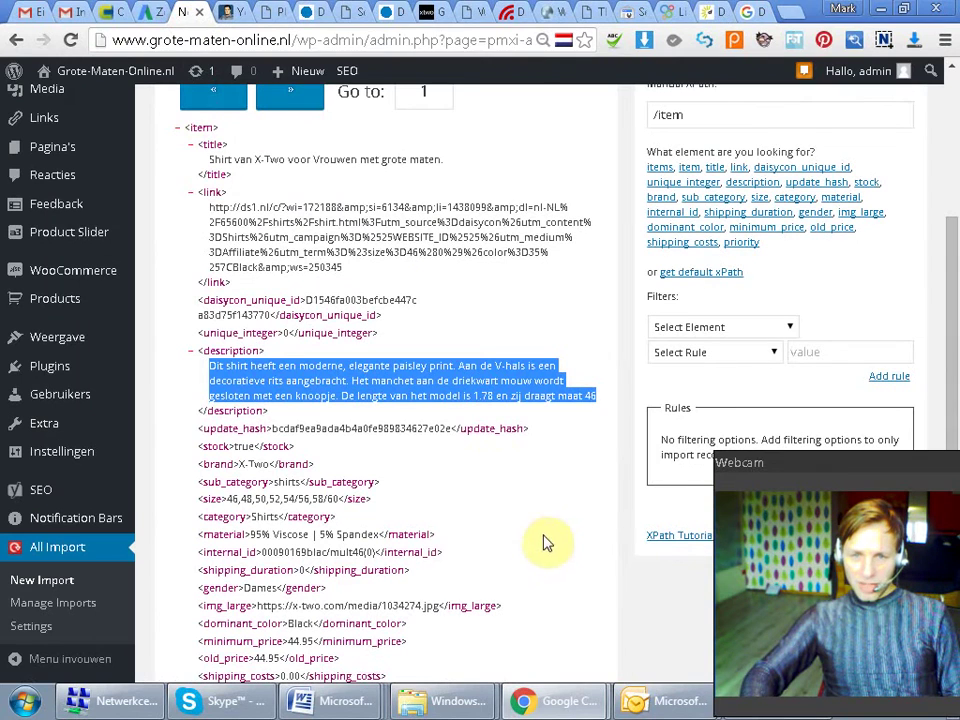
Examine the size and category values of the first feed item in the XML tree
drag(230, 497, 330, 494)
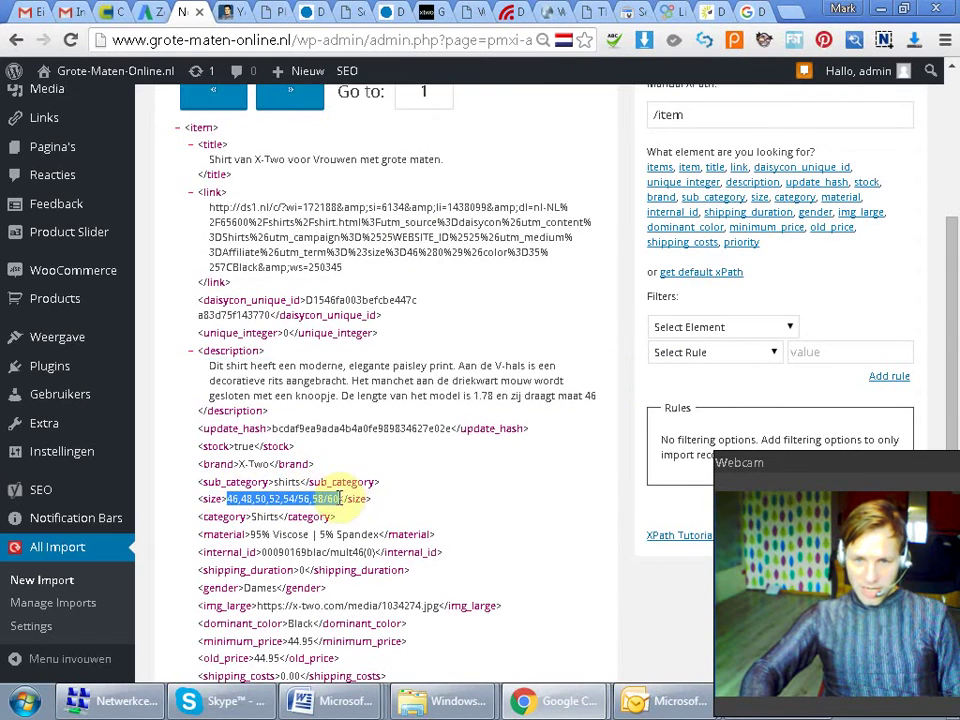
scroll(949, 360, down, 1)
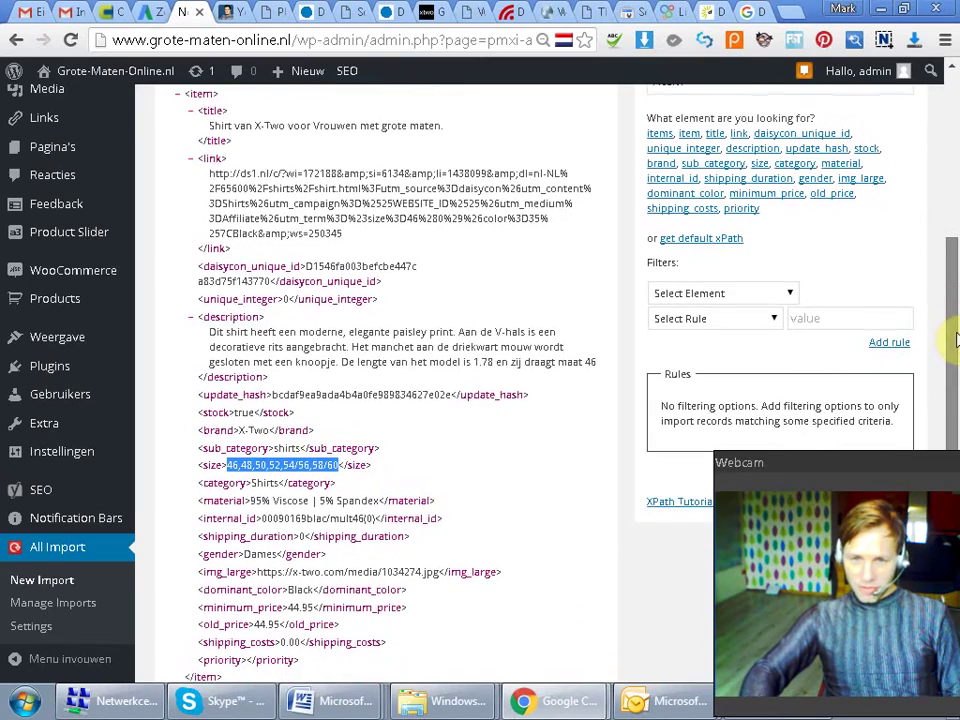
drag(955, 340, 955, 310)
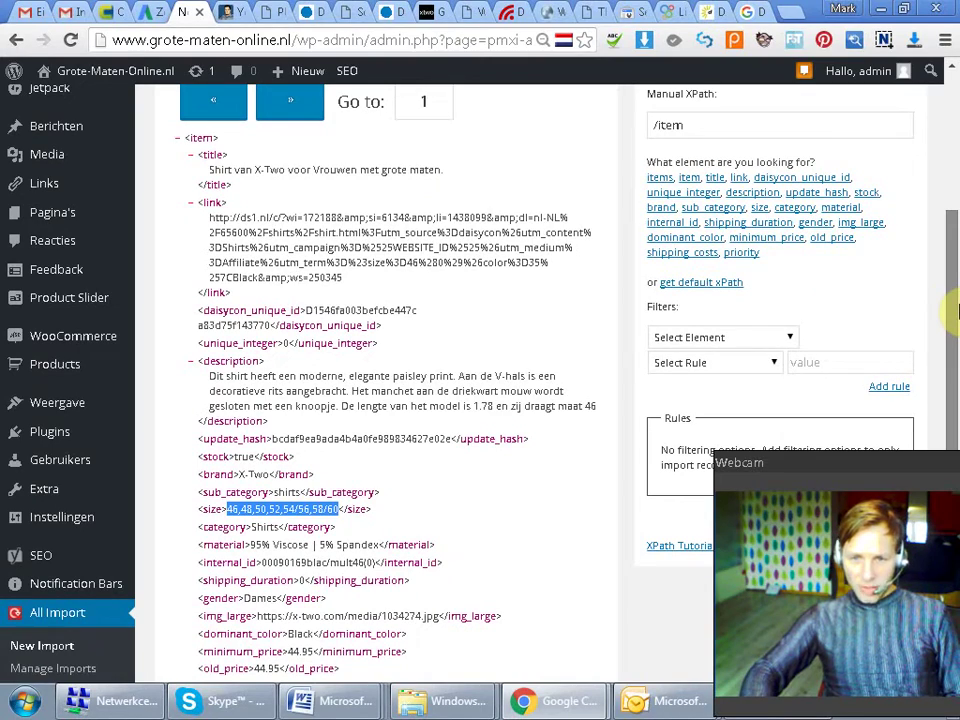
drag(955, 310, 955, 342)
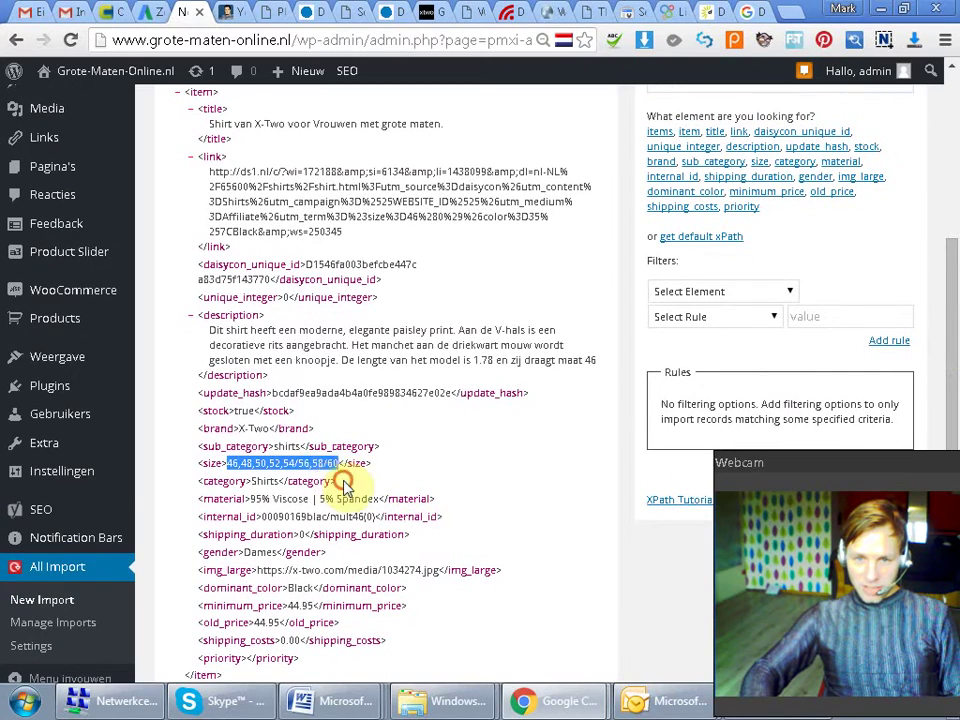
click(343, 485)
drag(252, 474, 279, 476)
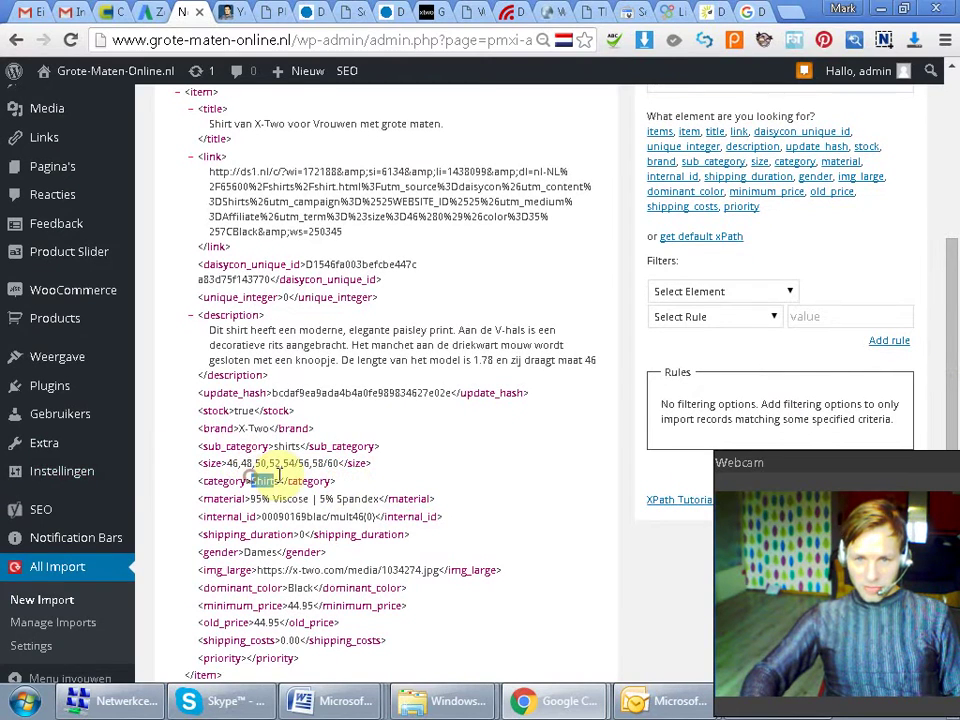
Accept the /item element selection without filters and continue to the Template Builder
drag(949, 364, 936, 418)
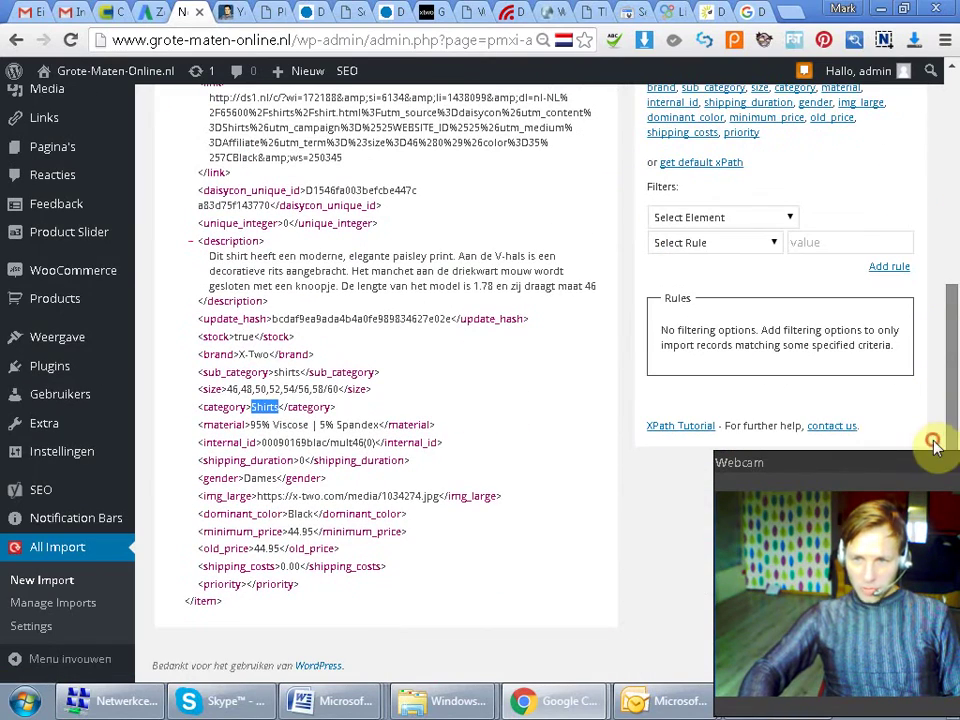
drag(887, 473, 506, 410)
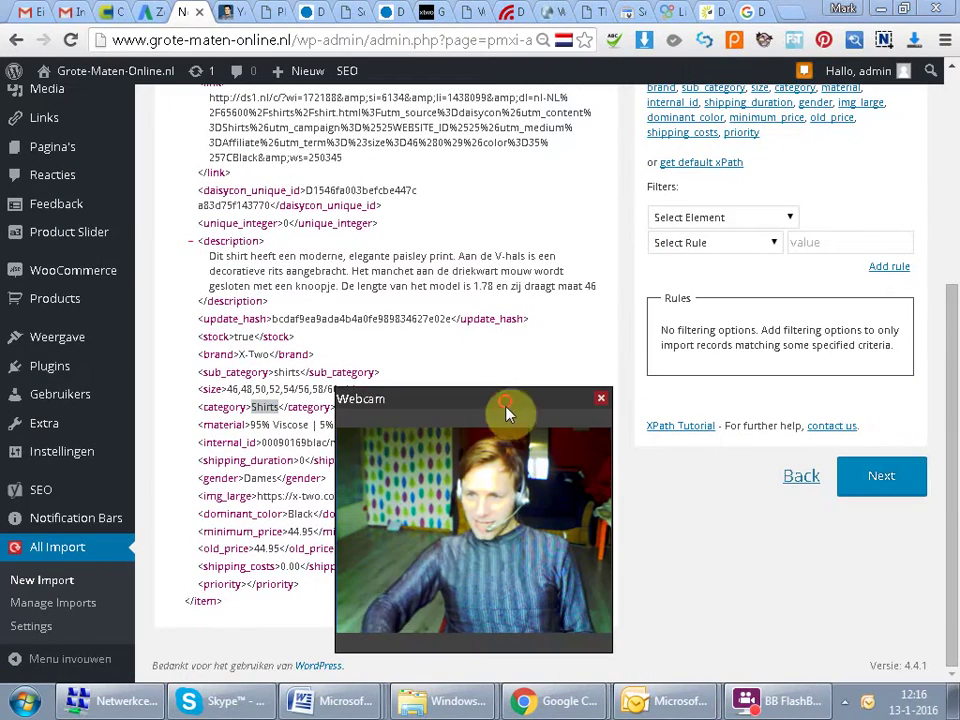
click(887, 478)
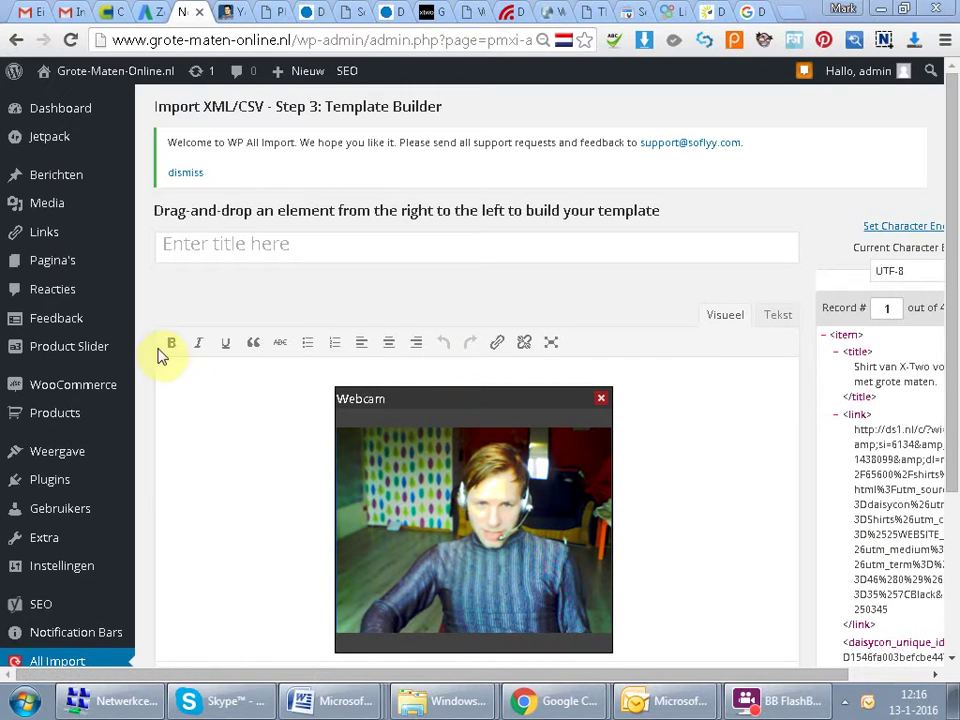
Map the feed's title element into the post title field as {title[1]}
drag(120, 427, 129, 439)
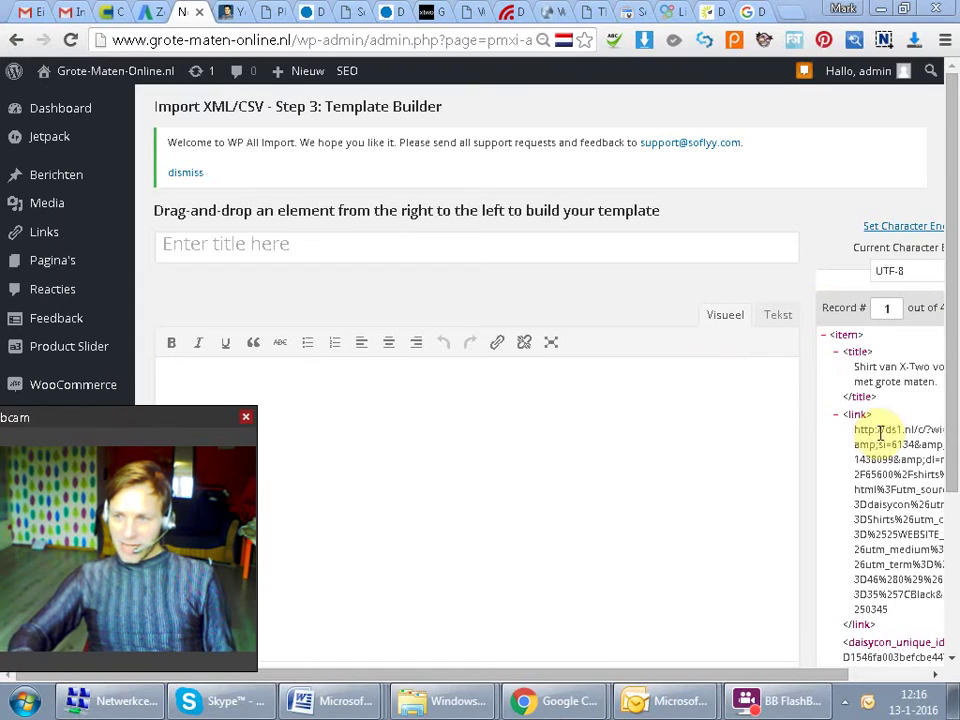
drag(861, 360, 420, 258)
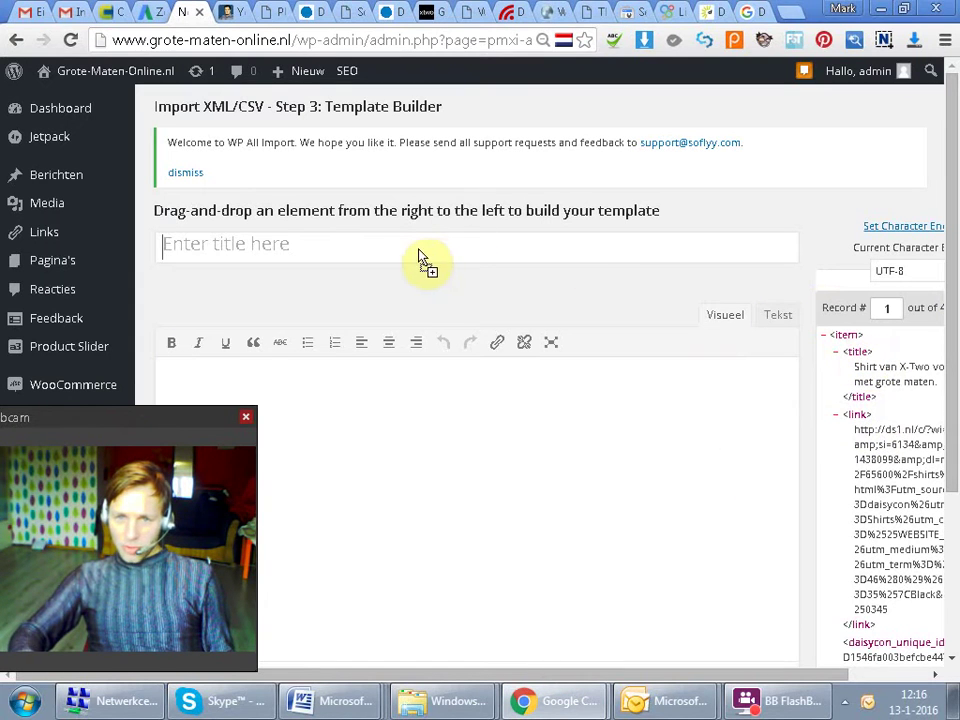
drag(612, 295, 885, 367)
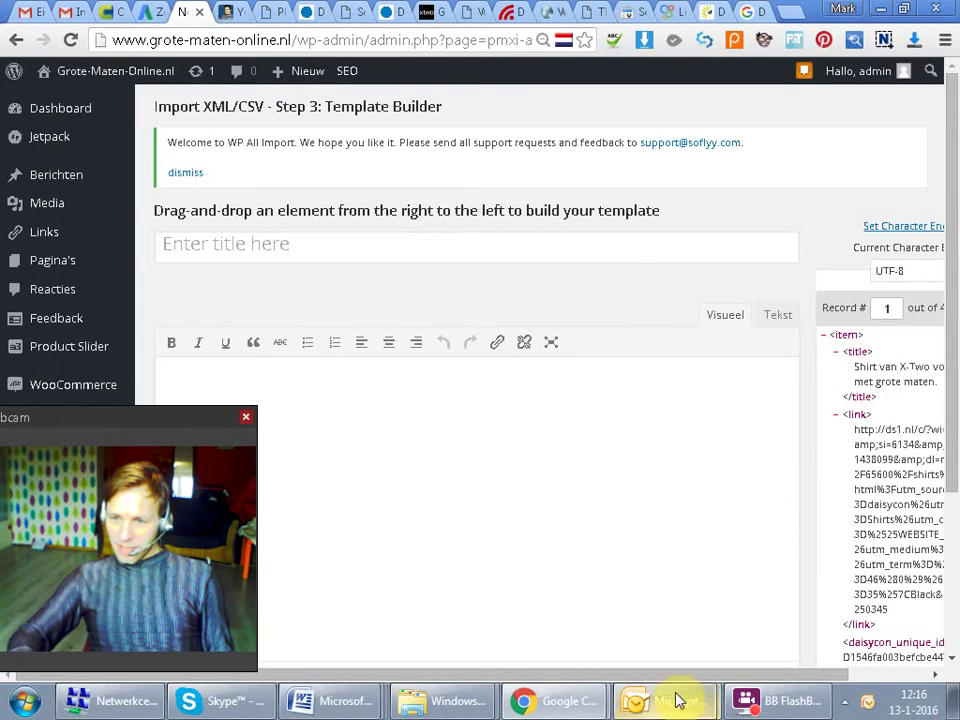
mouse_move(686, 678)
mouse_down()
mouse_move(729, 680)
mouse_move(688, 680)
mouse_up()
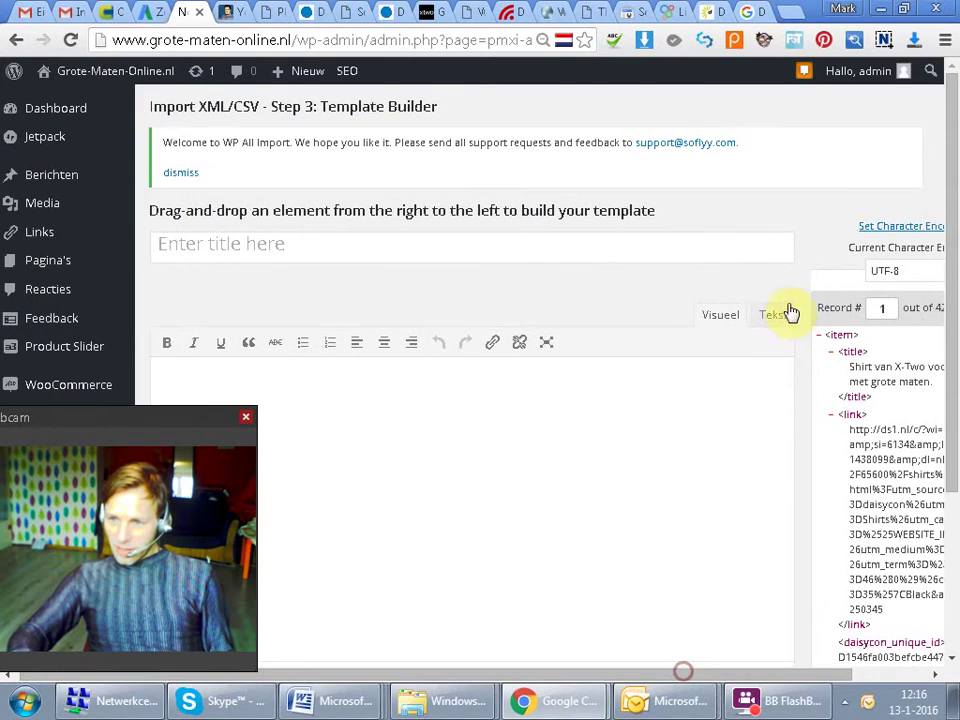
drag(856, 362, 266, 240)
click(311, 388)
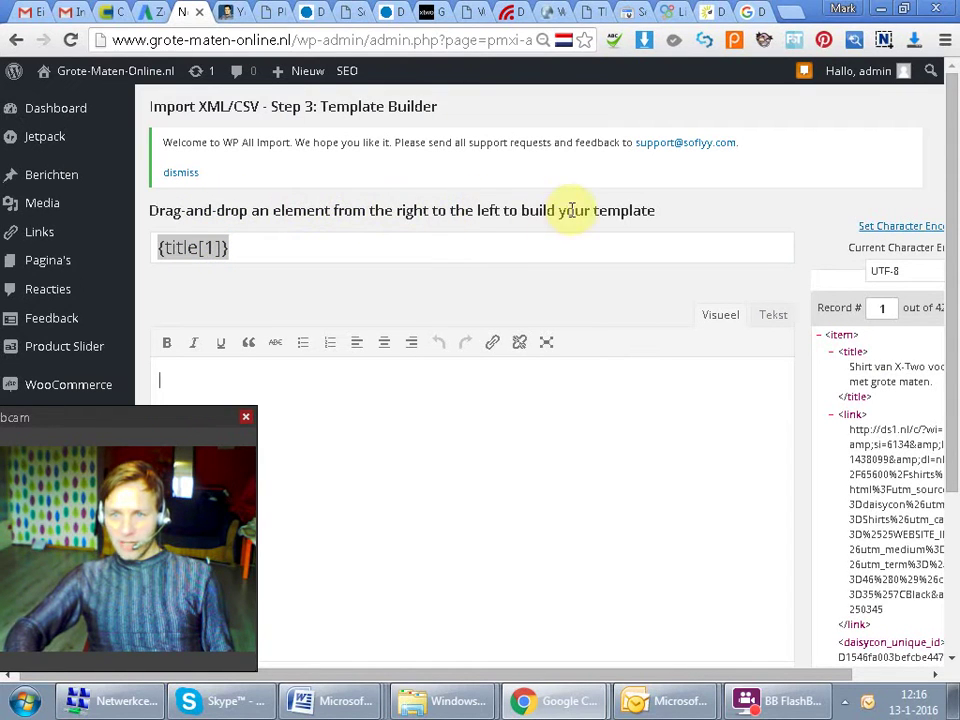
click(256, 250)
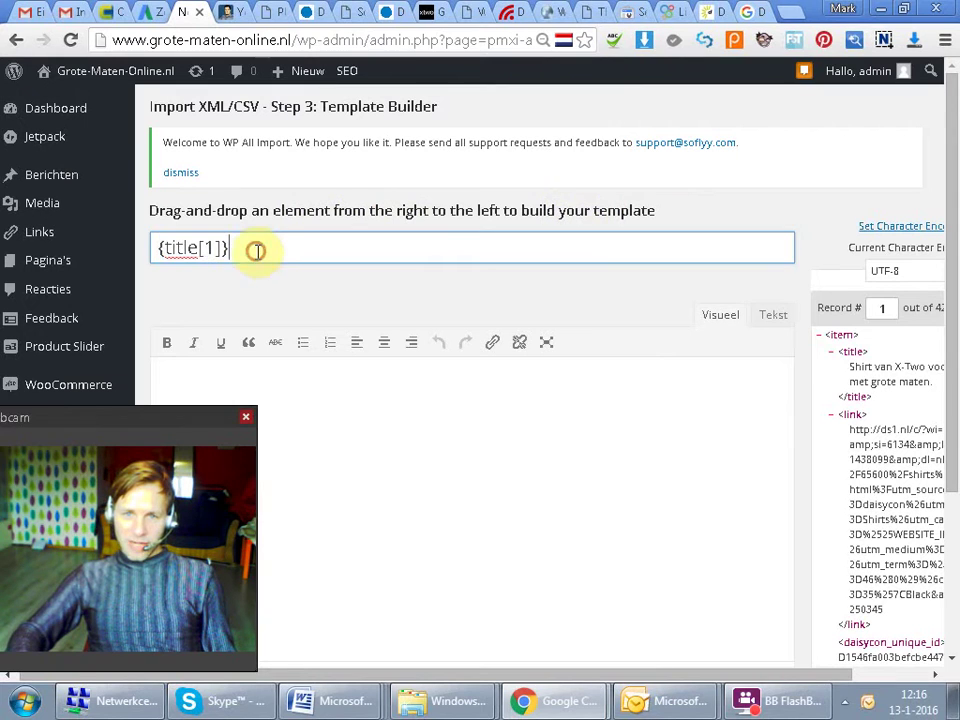
Insert the feed's title element into the post content editor as {title[1]}
click(201, 377)
drag(953, 328, 943, 375)
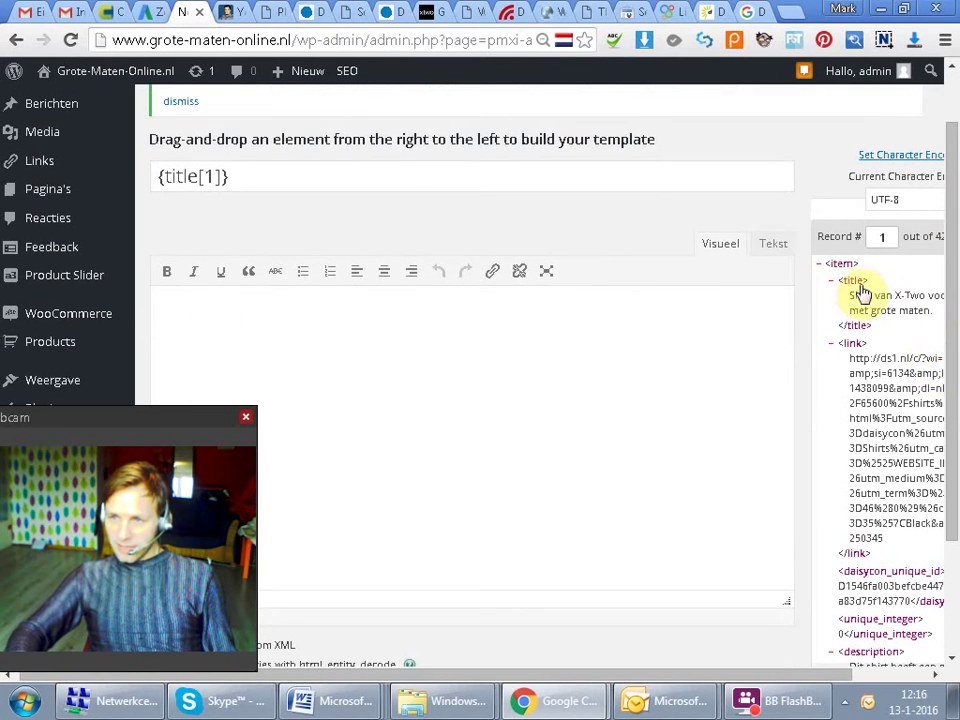
drag(850, 287, 268, 309)
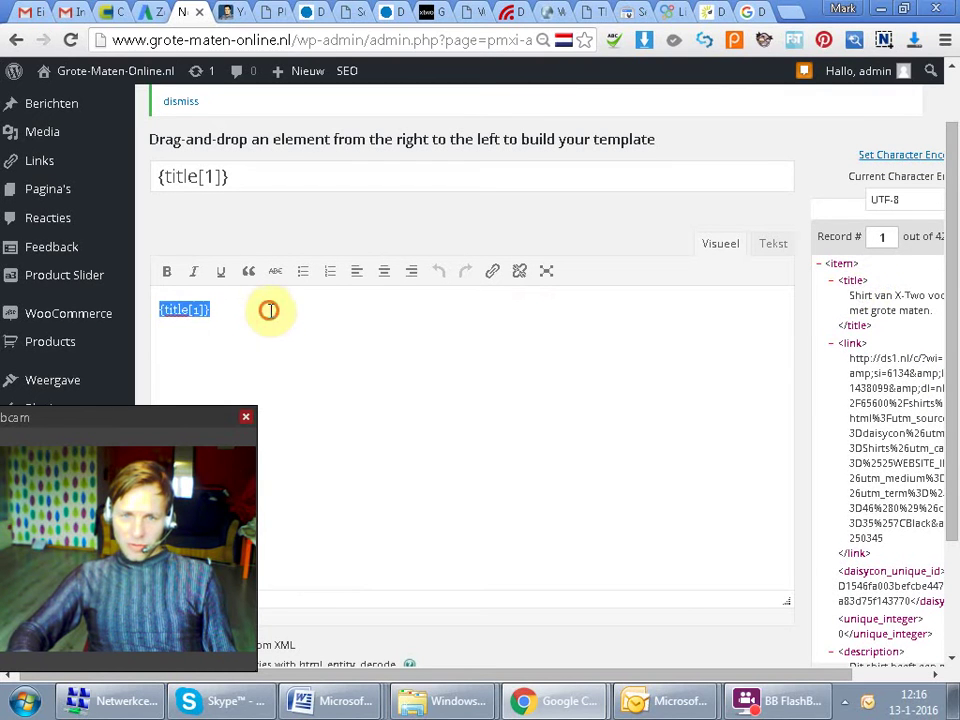
click(294, 316)
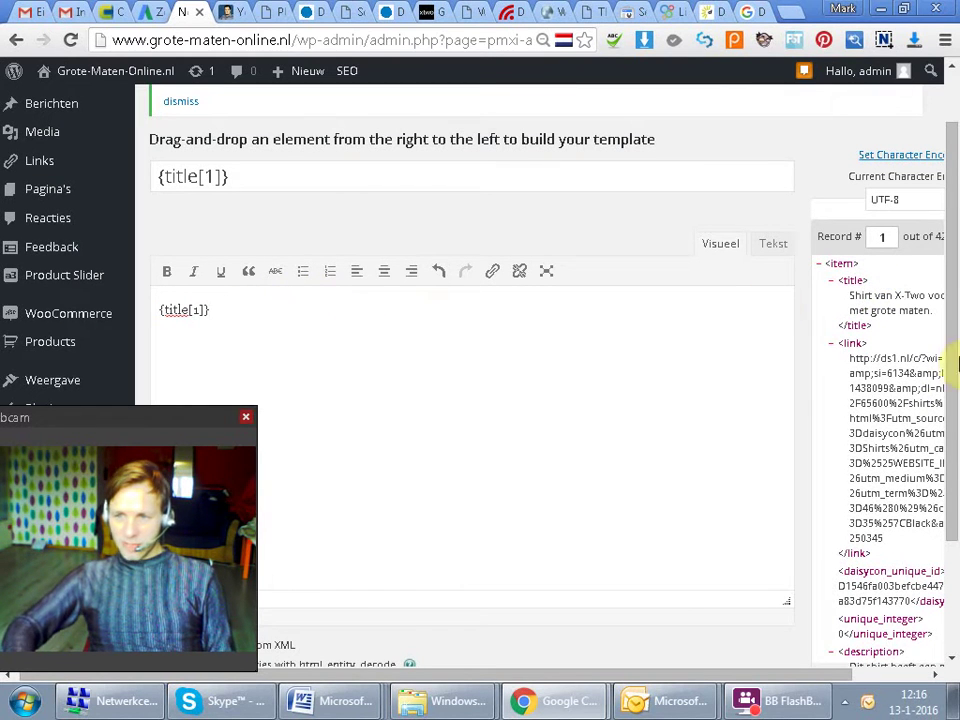
drag(946, 375, 953, 400)
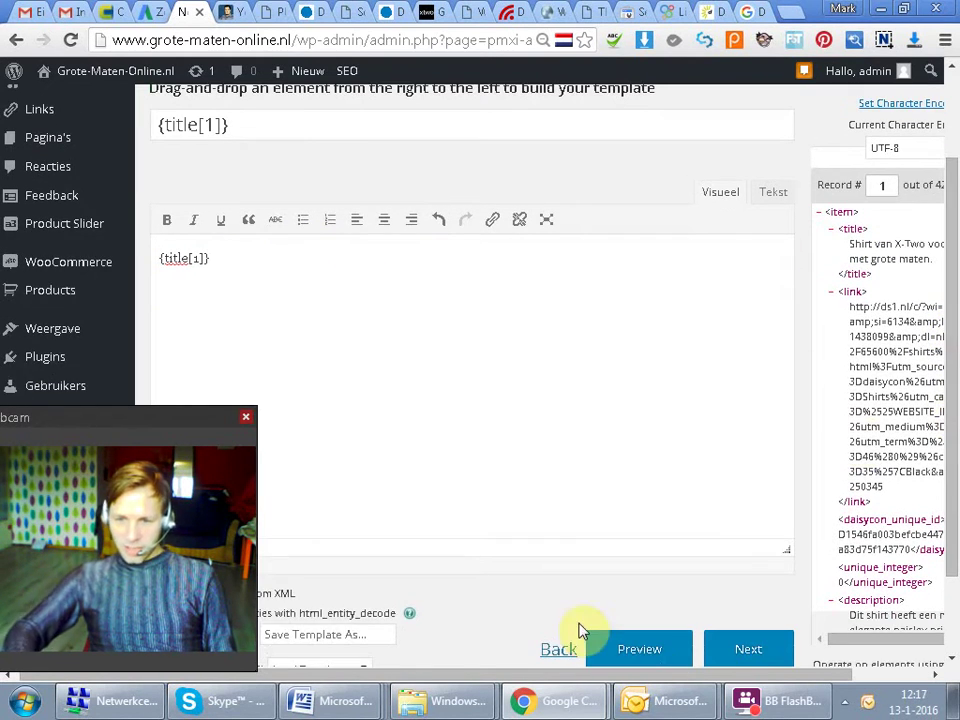
mouse_move(369, 676)
mouse_down()
mouse_move(463, 693)
mouse_move(386, 677)
mouse_up()
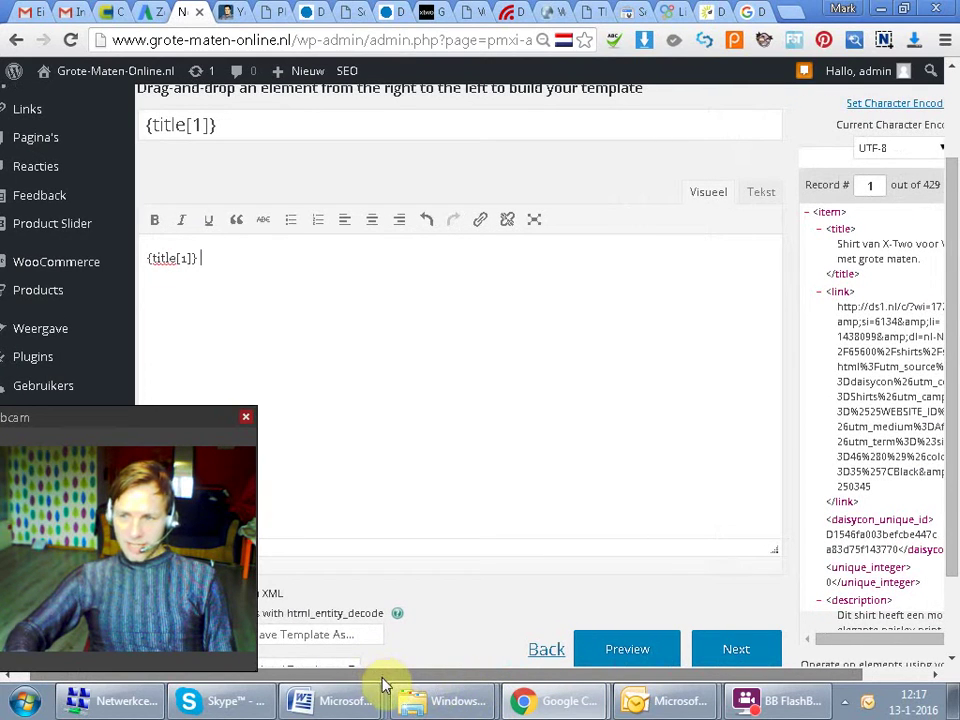
click(309, 325)
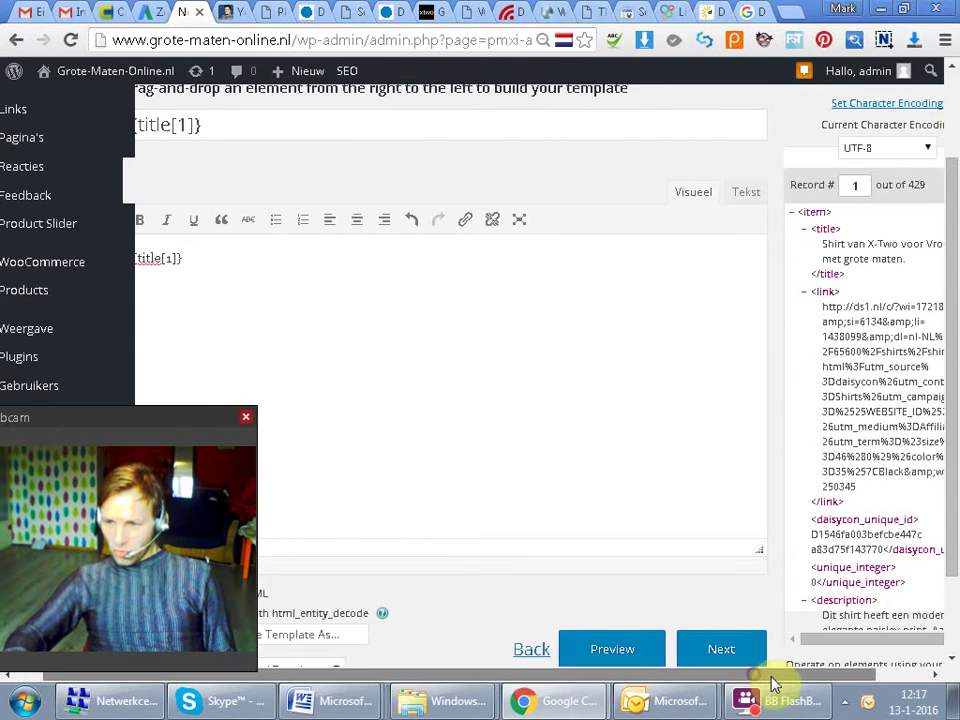
Examine the first record's brand, sub_category, size and category values in the XML tree
drag(950, 514, 955, 560)
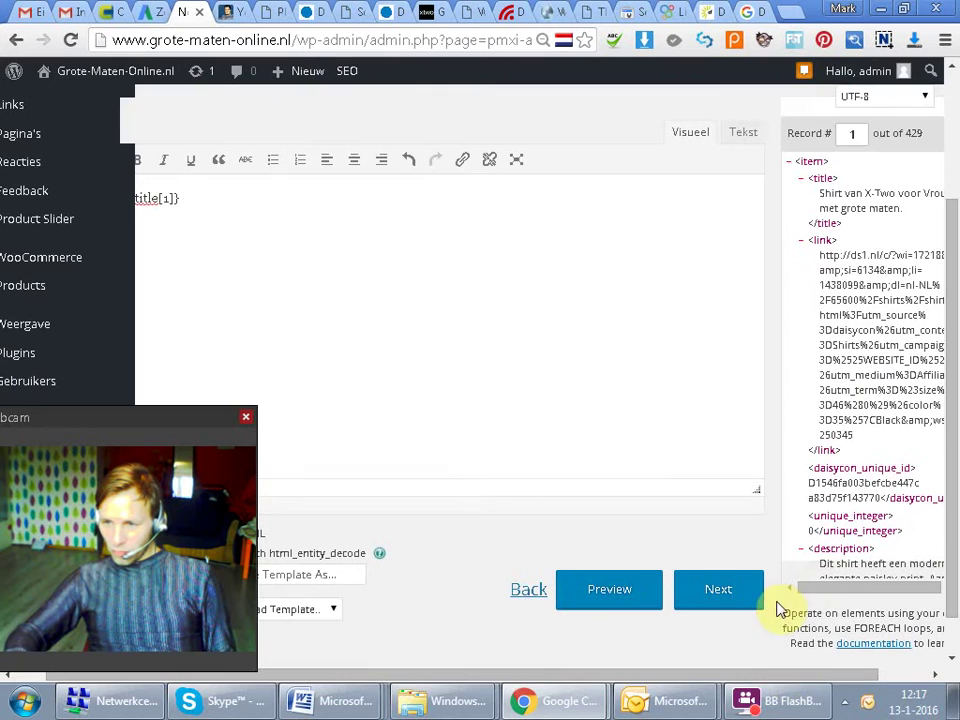
click(829, 676)
drag(921, 310, 927, 368)
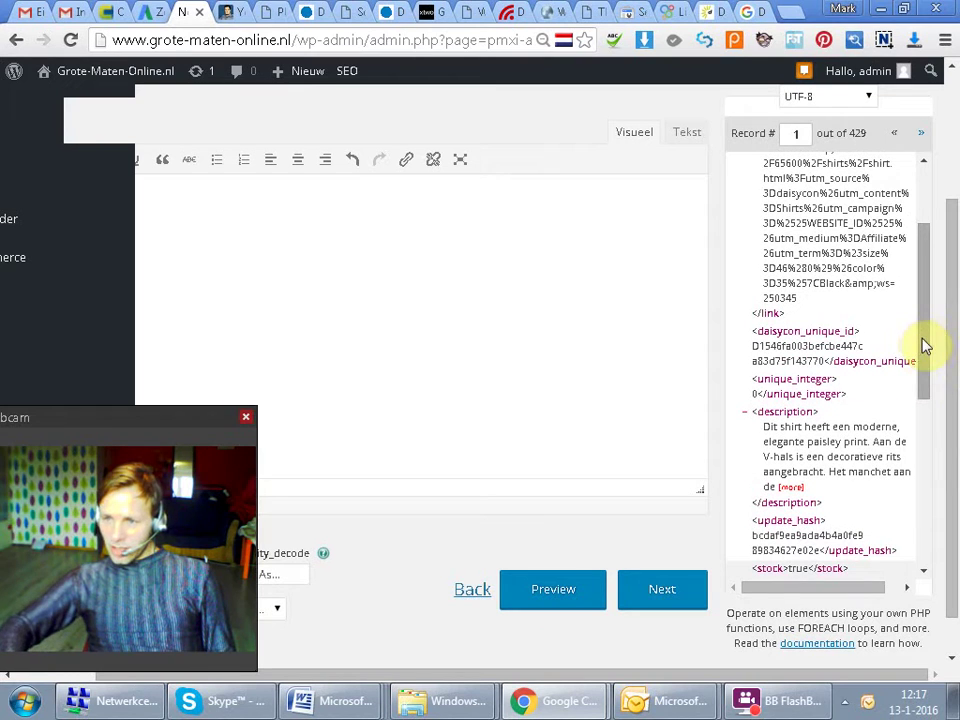
drag(921, 350, 907, 395)
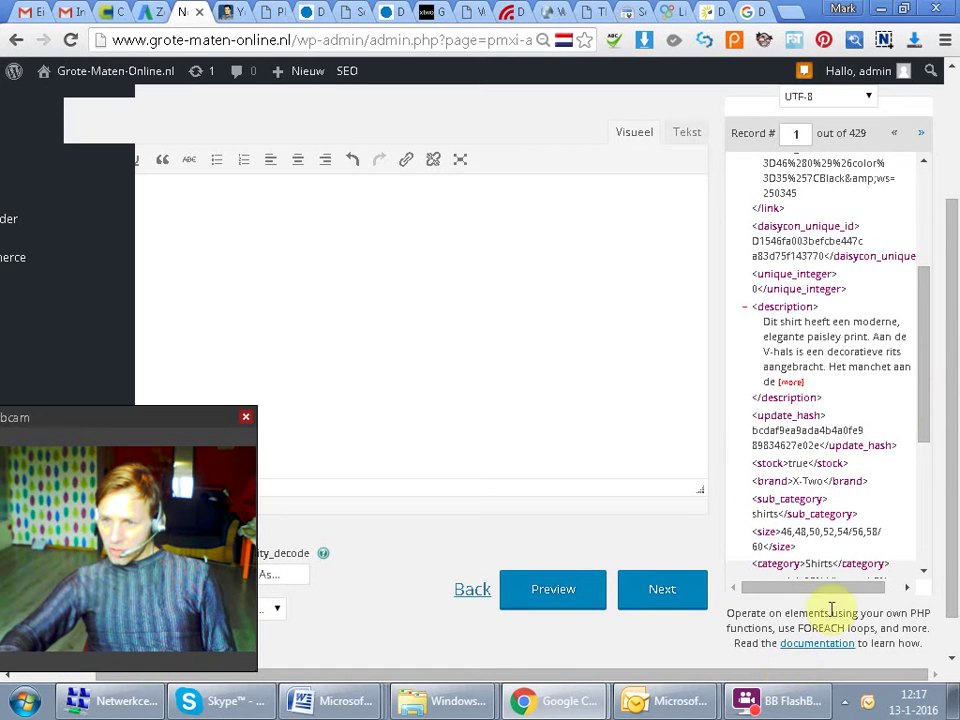
drag(917, 405, 903, 287)
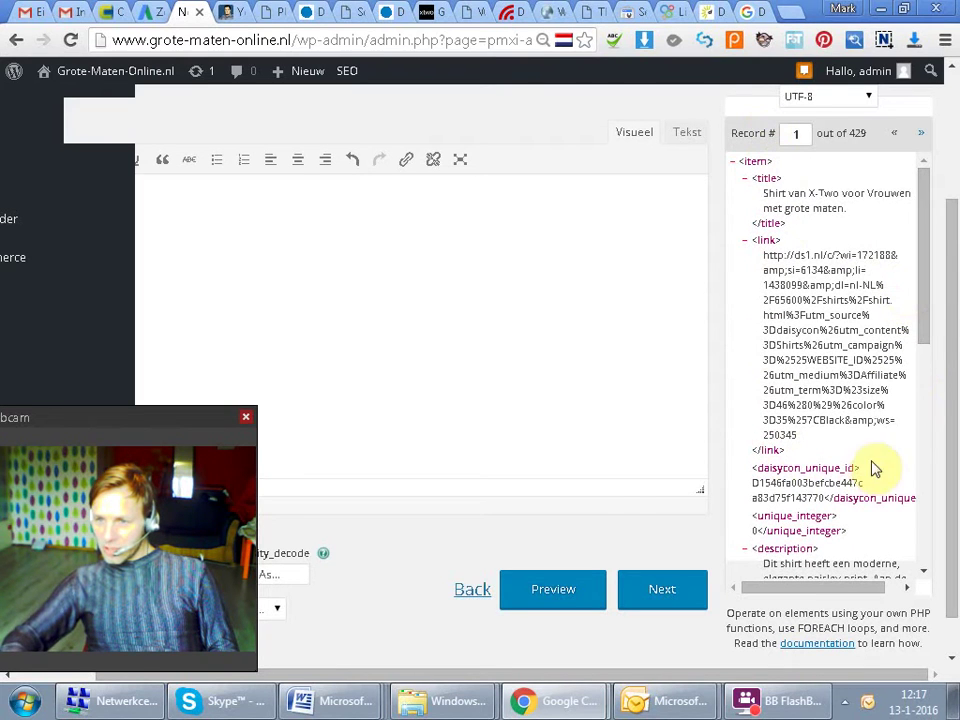
drag(926, 347, 945, 429)
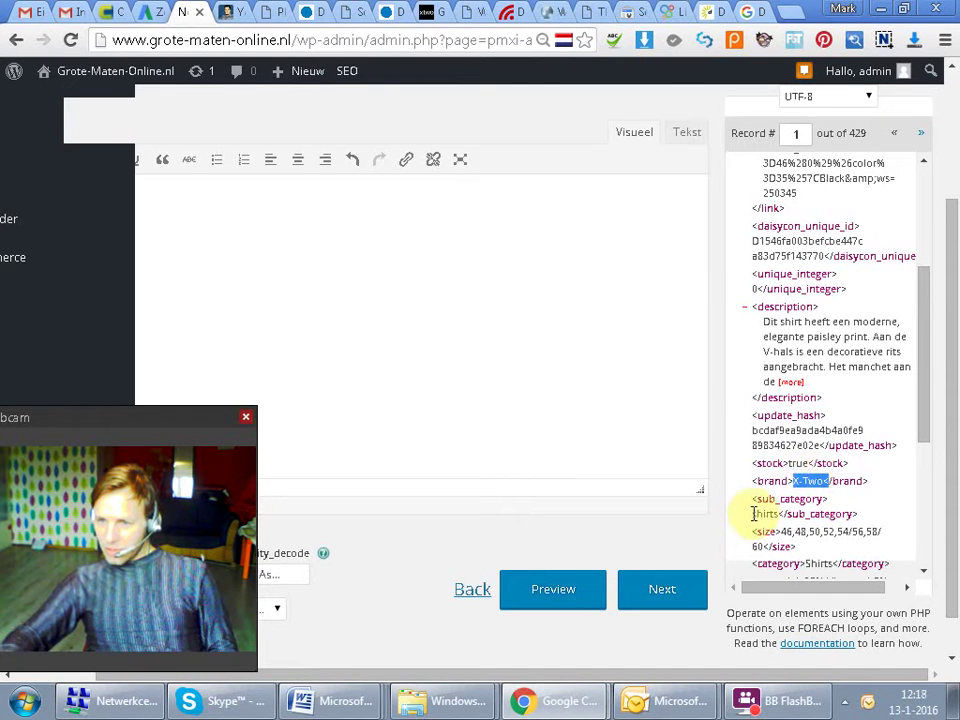
drag(762, 514, 786, 521)
click(850, 477)
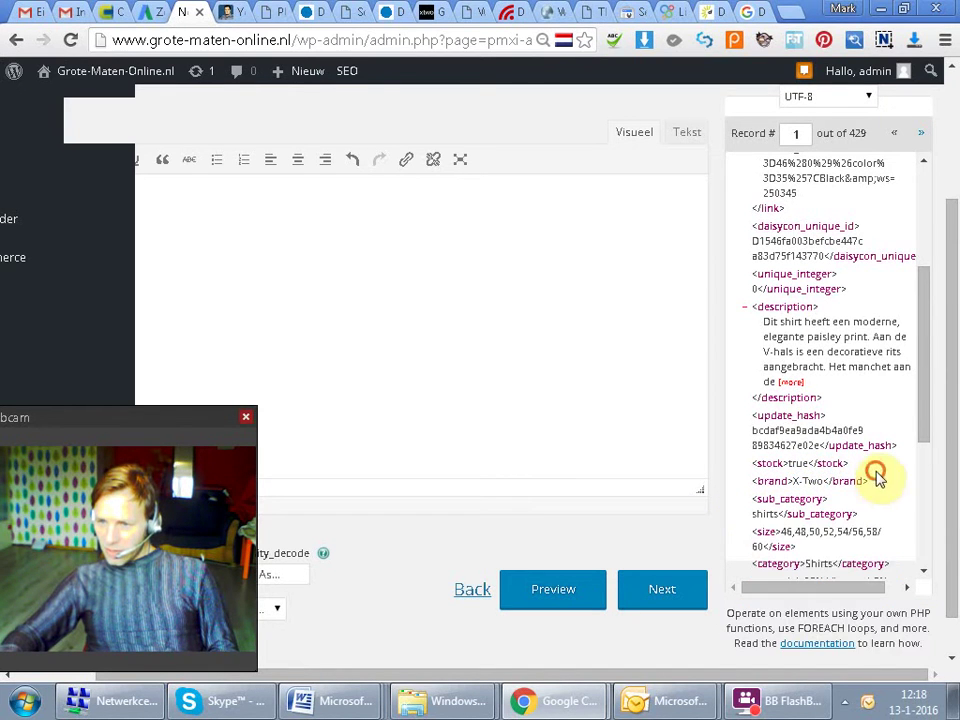
drag(924, 420, 913, 459)
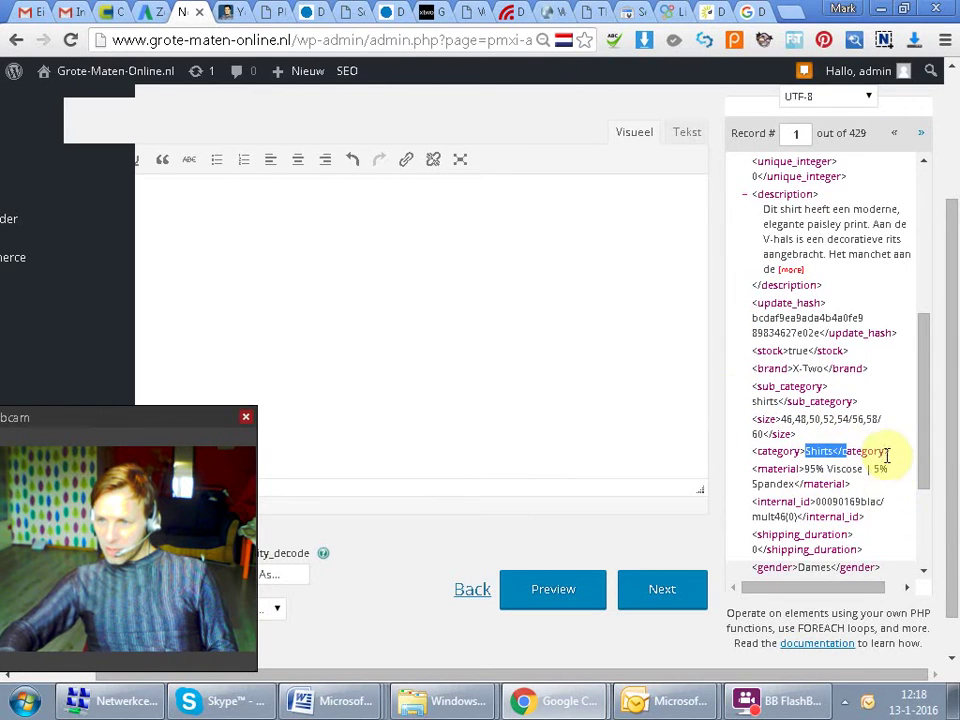
drag(921, 439, 906, 248)
drag(456, 676, 385, 688)
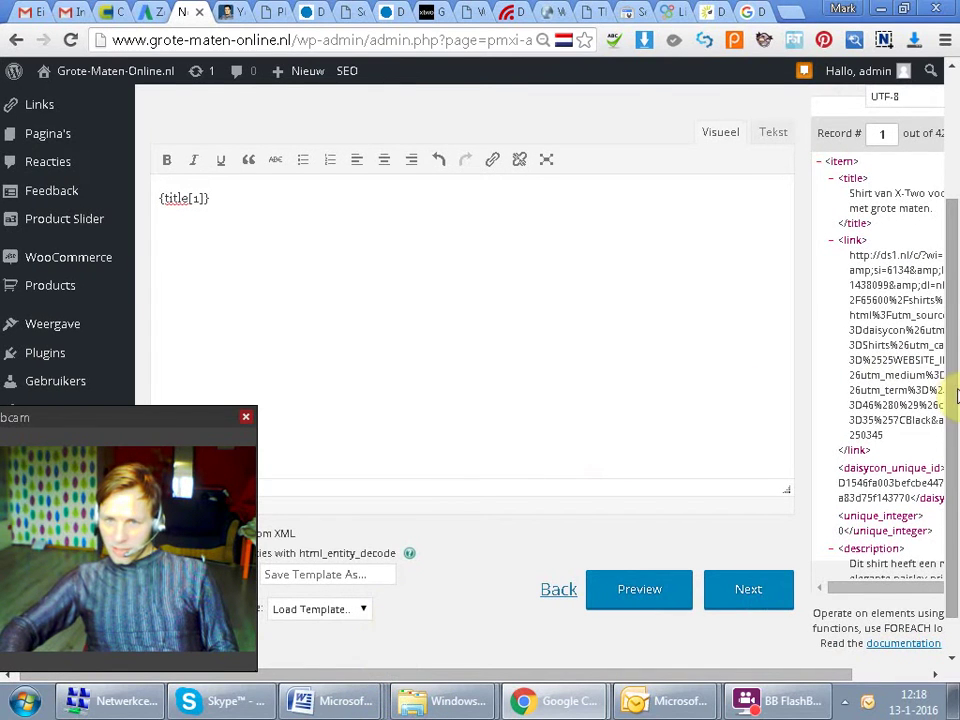
Preview the post for record 1, compare its title and body text, and close the preview
scroll(956, 395, up, 3)
scroll(956, 395, down, 2)
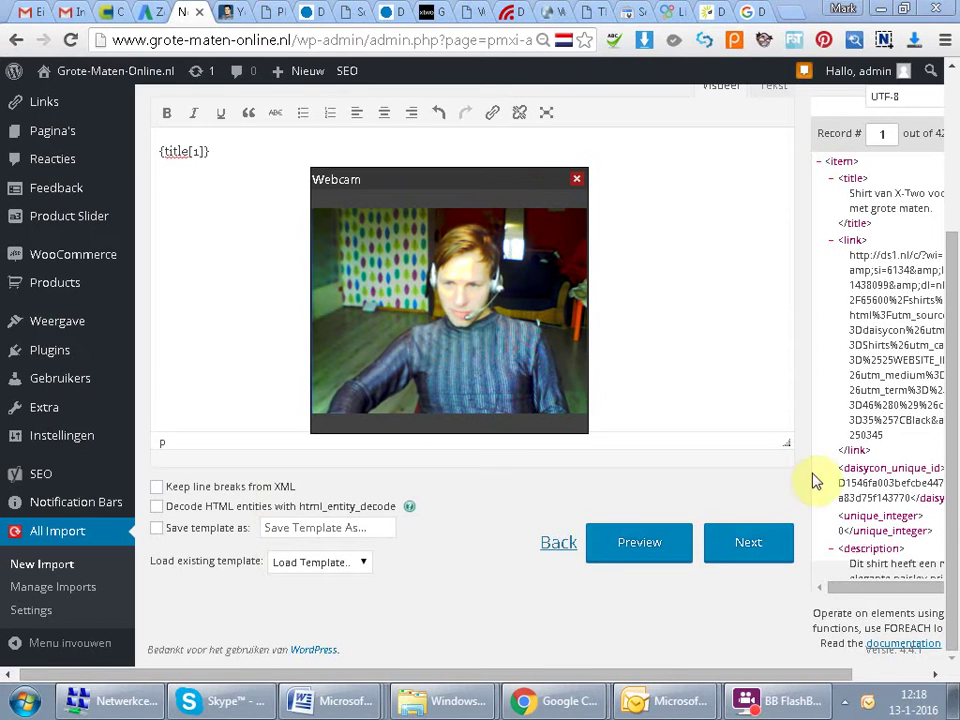
click(662, 553)
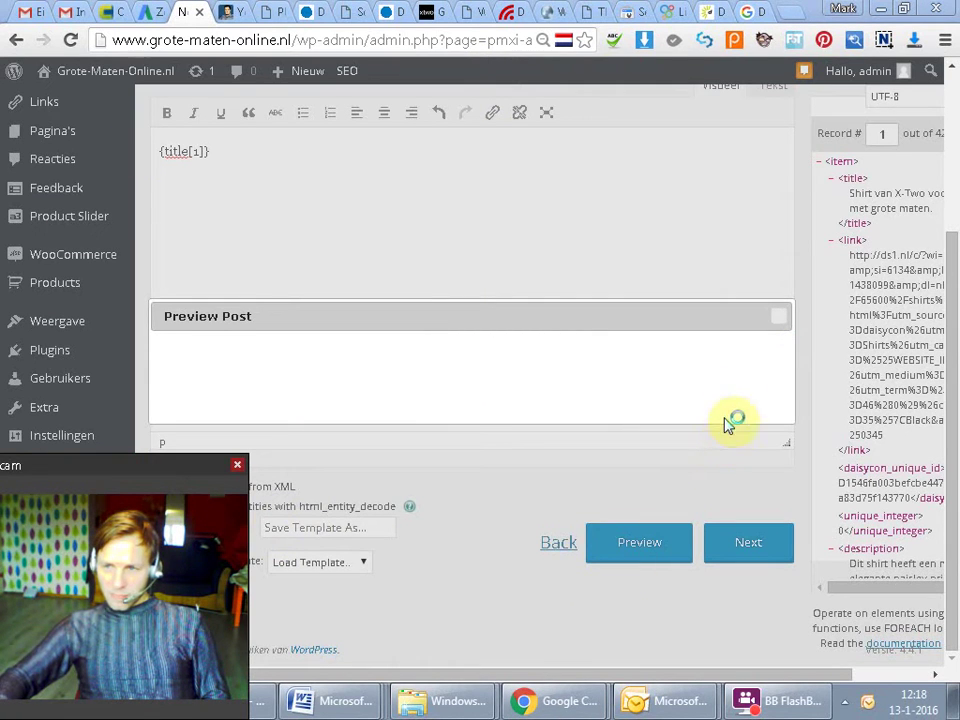
click(779, 320)
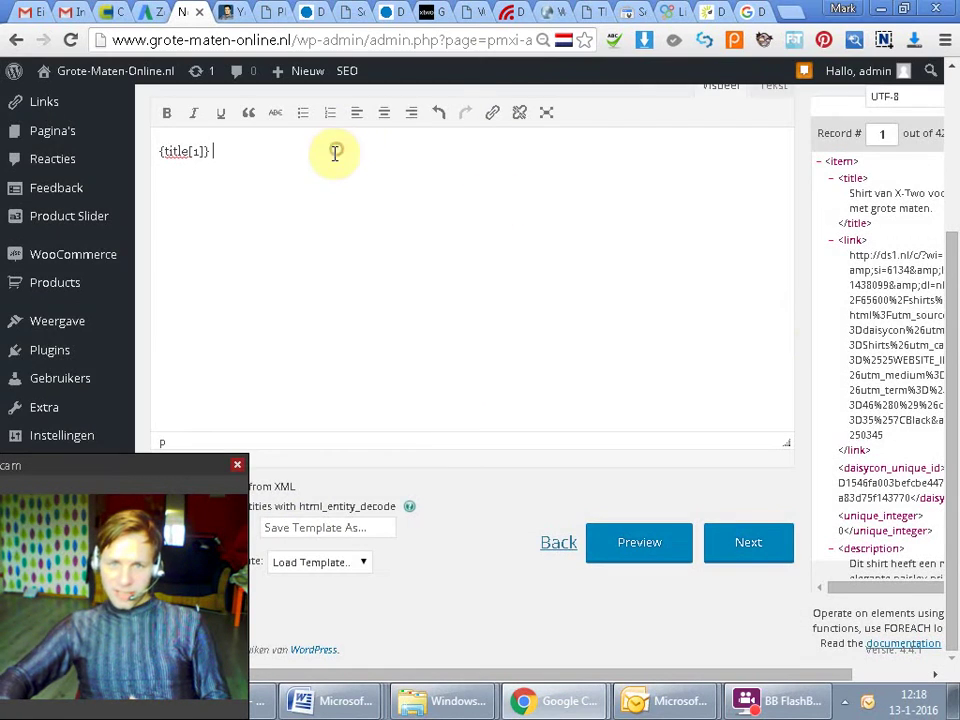
click(613, 545)
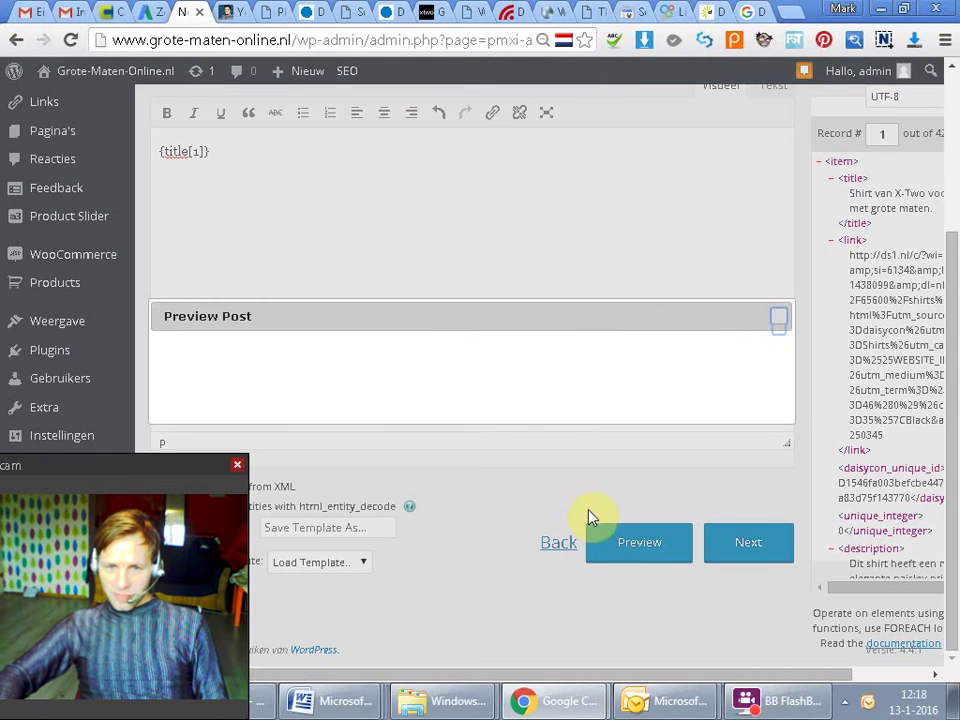
mouse_move(438, 416)
mouse_down()
mouse_move(167, 410)
mouse_move(259, 399)
mouse_move(424, 401)
mouse_up()
click(430, 416)
drag(527, 386, 168, 414)
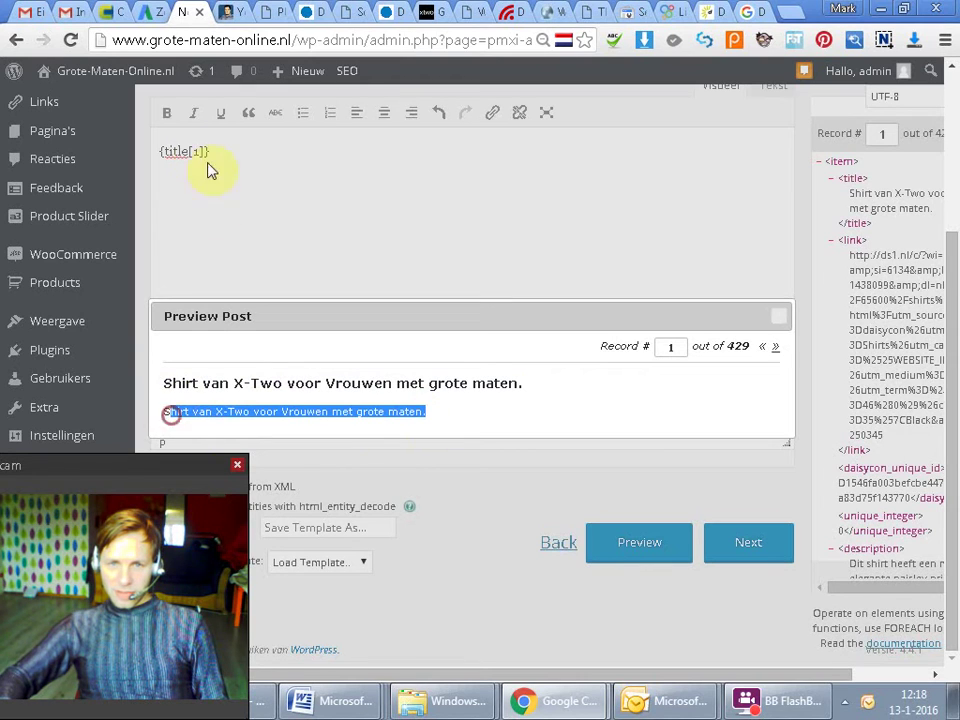
drag(156, 405, 428, 420)
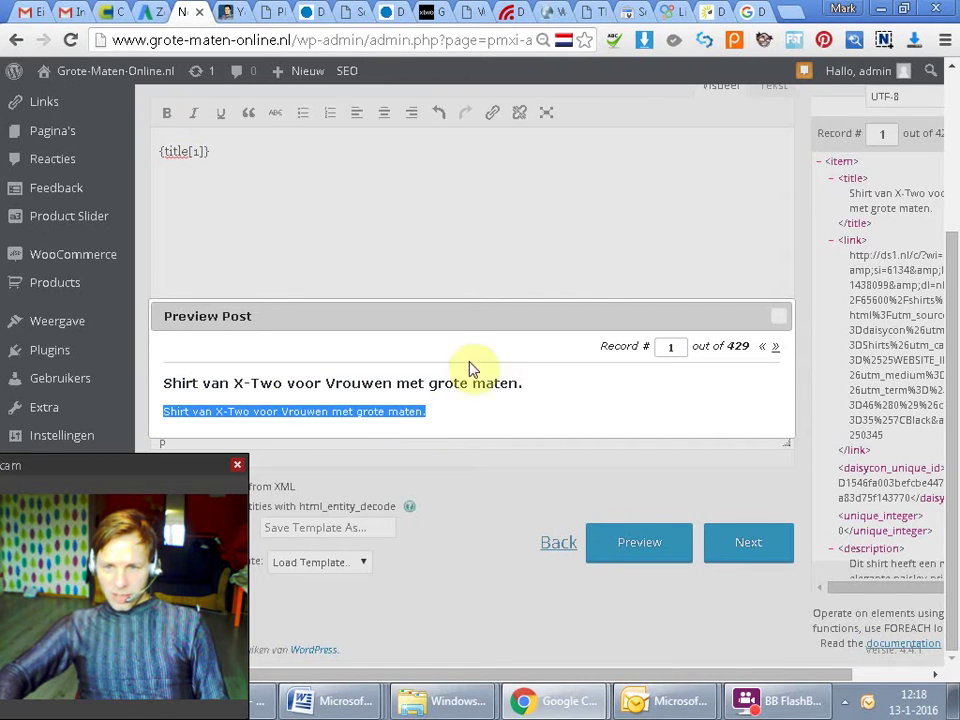
click(780, 318)
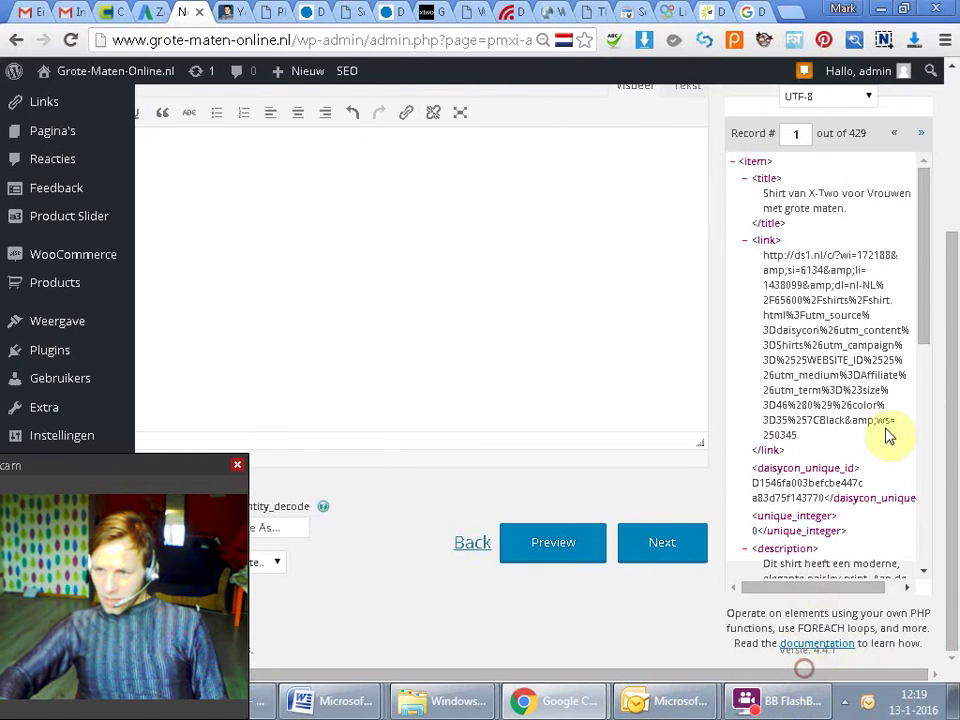
Examine the first record's description text and its [more] marker in the XML tree
drag(921, 285, 909, 339)
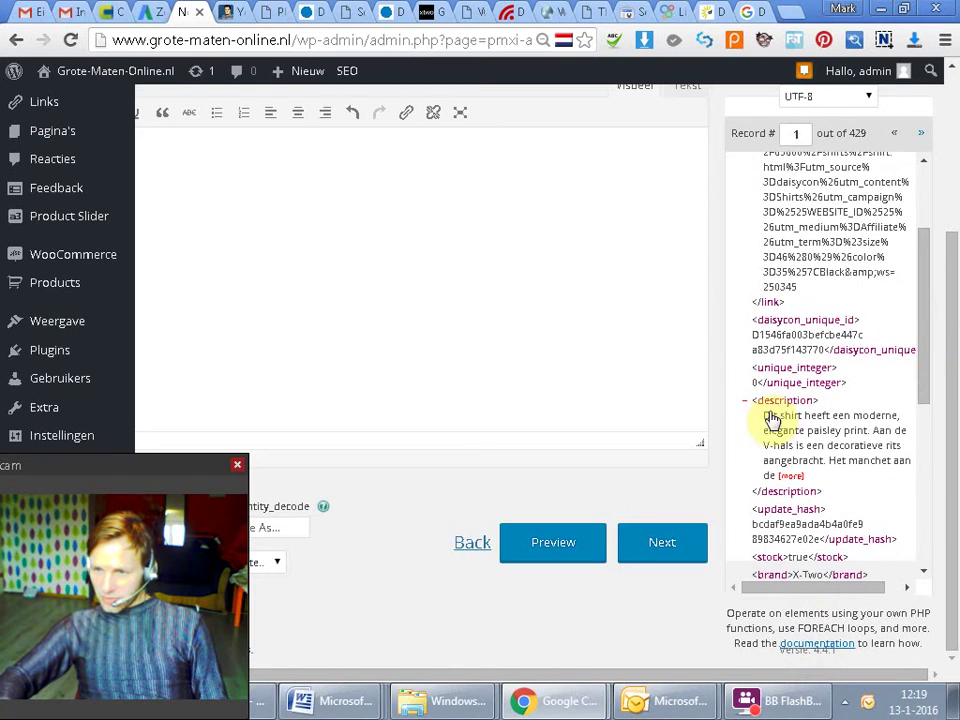
drag(764, 415, 851, 470)
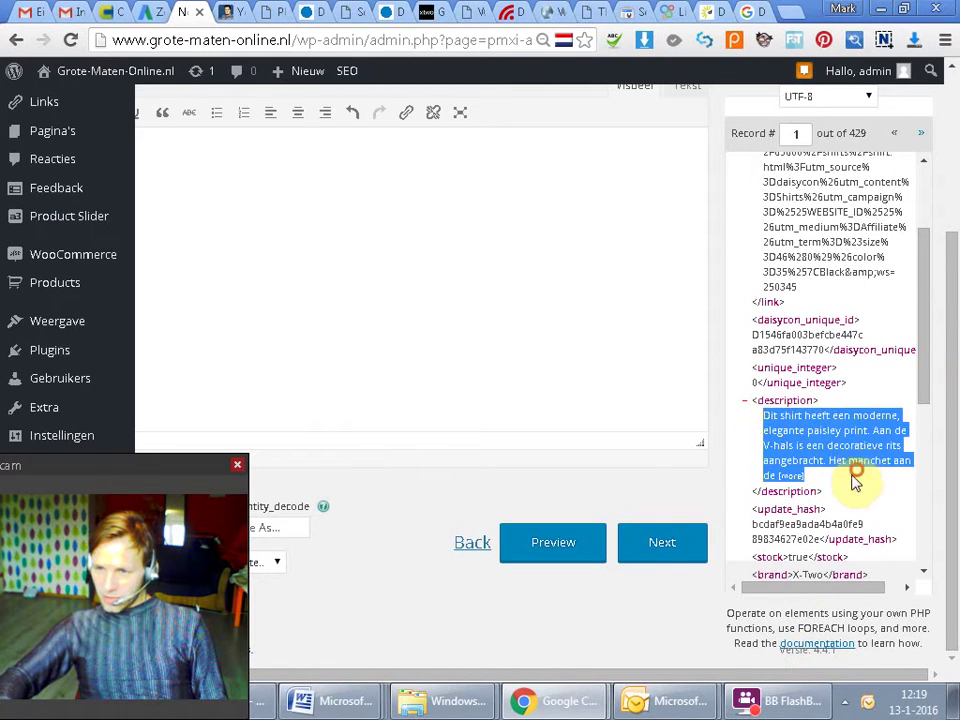
click(752, 470)
drag(781, 476, 811, 476)
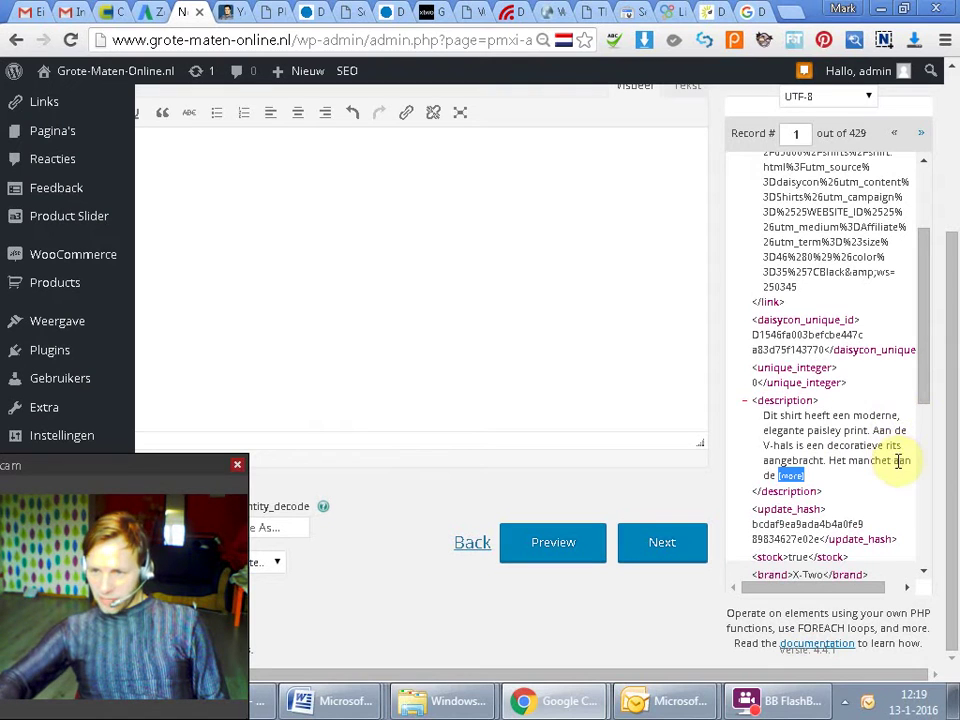
drag(638, 677, 924, 378)
Add the feed's brand and sub_category elements after {title[1]} in the post content as {brand[1]} and {sub_category[1]}
drag(626, 683, 568, 681)
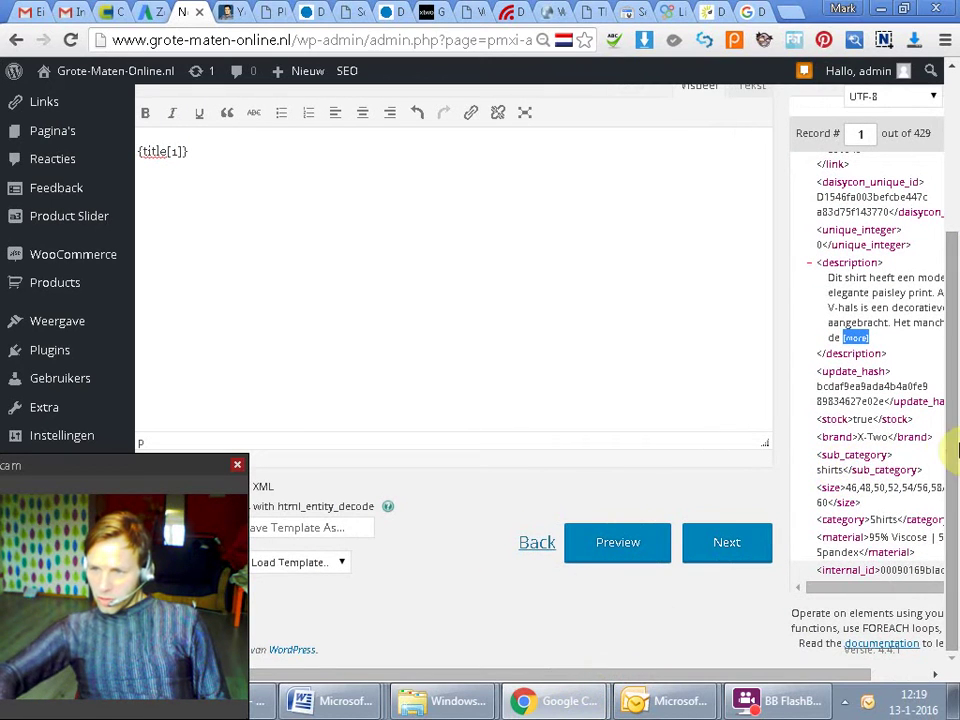
drag(835, 440, 258, 164)
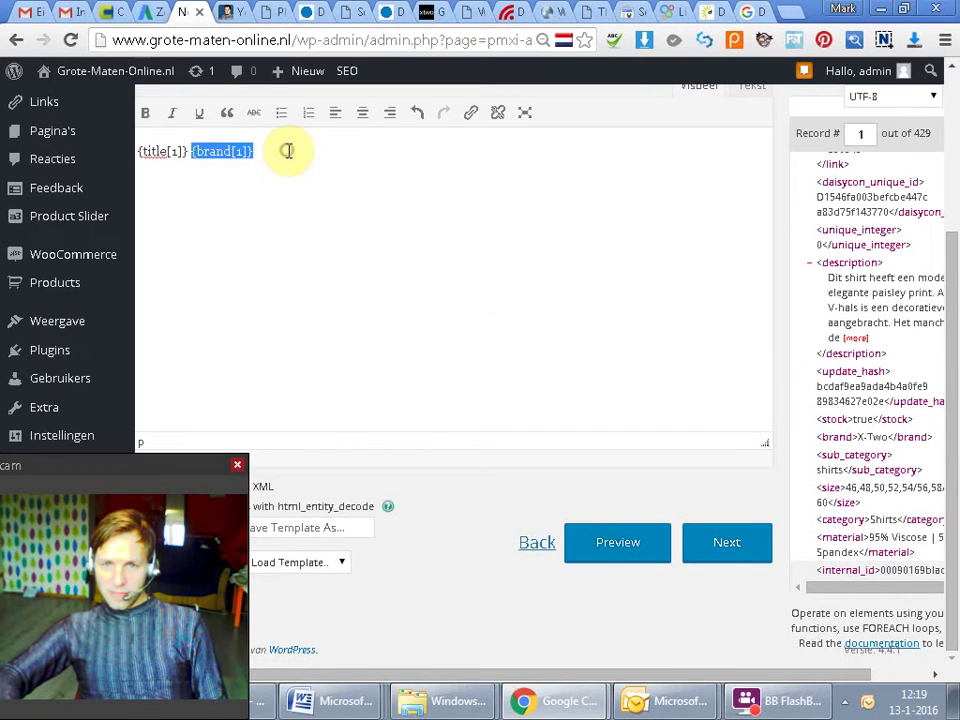
click(287, 150)
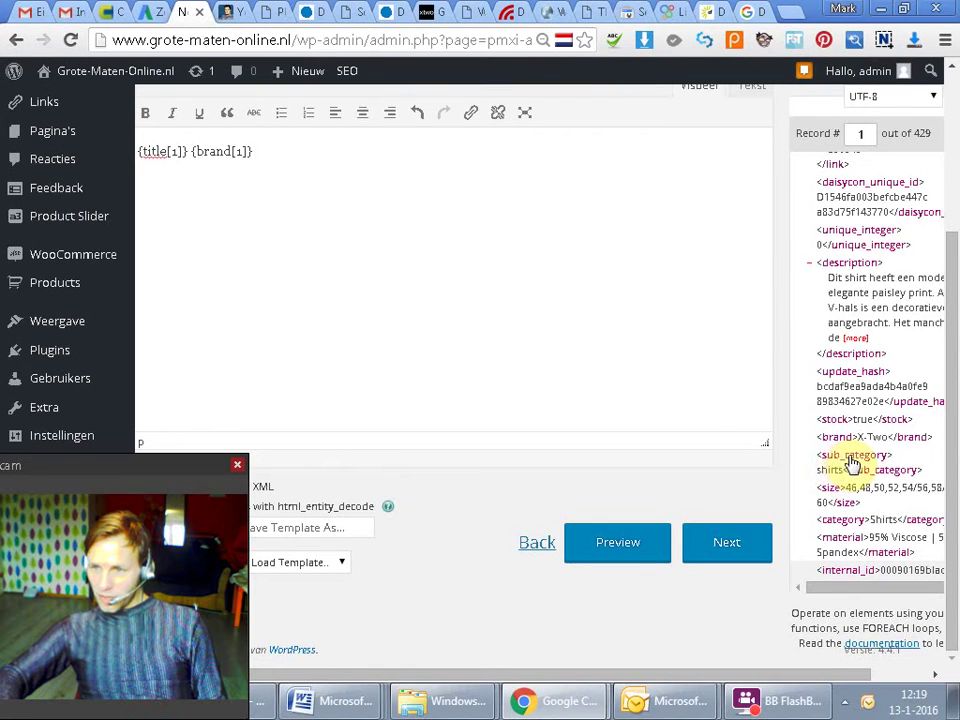
drag(852, 460, 325, 170)
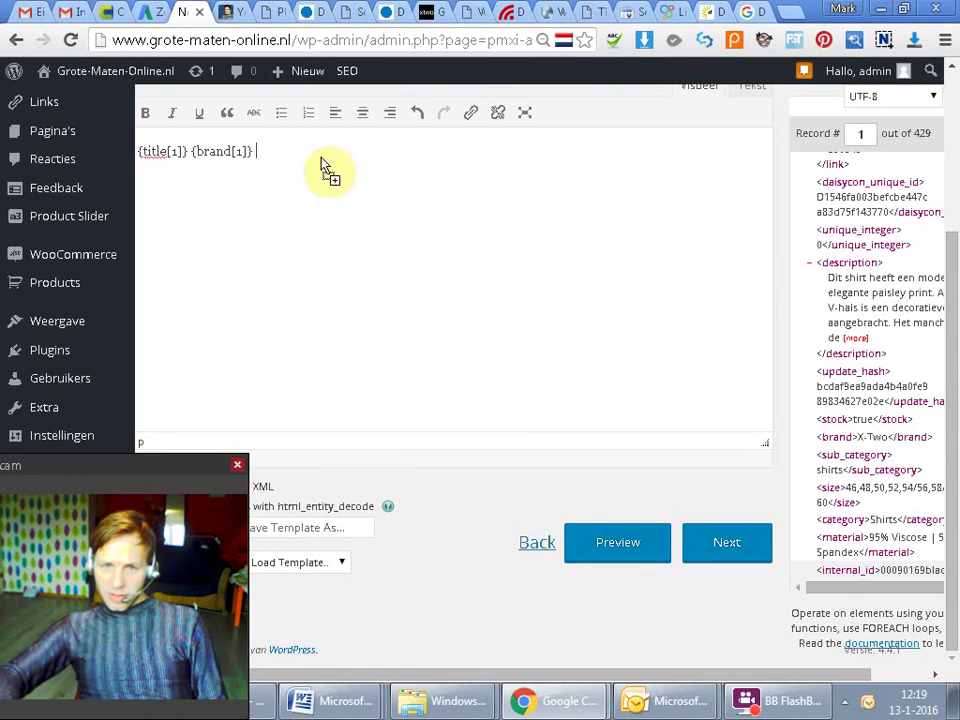
click(556, 181)
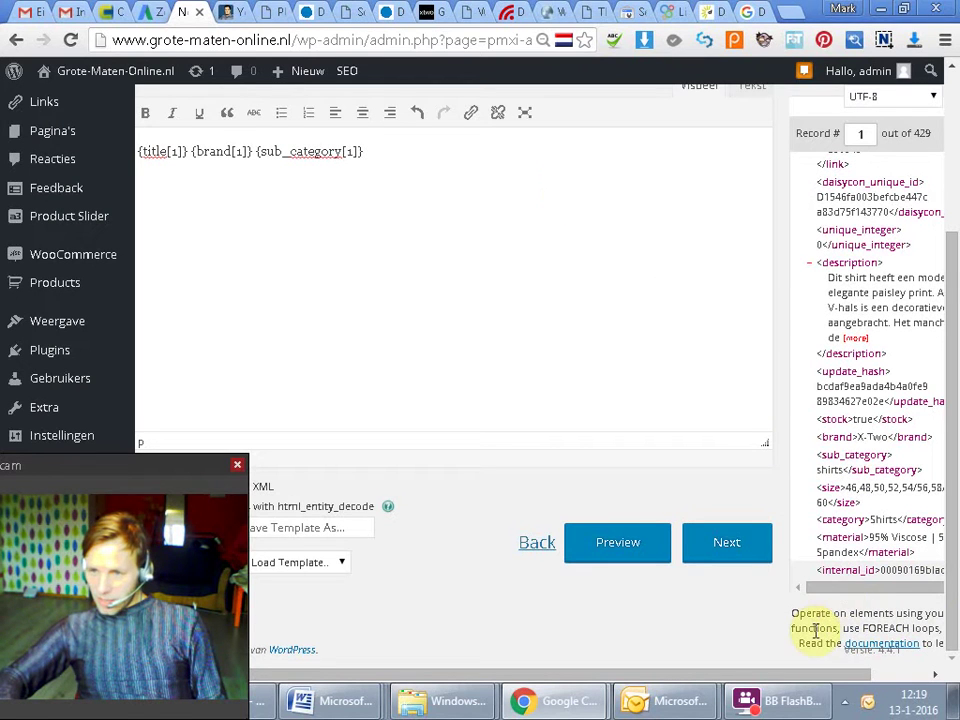
Add the feed's gender, dominant_color and size elements after {sub_category[1]} in the post content as {gender[1]}, {dominant_color[1]} and {size[1]}
drag(814, 677, 848, 680)
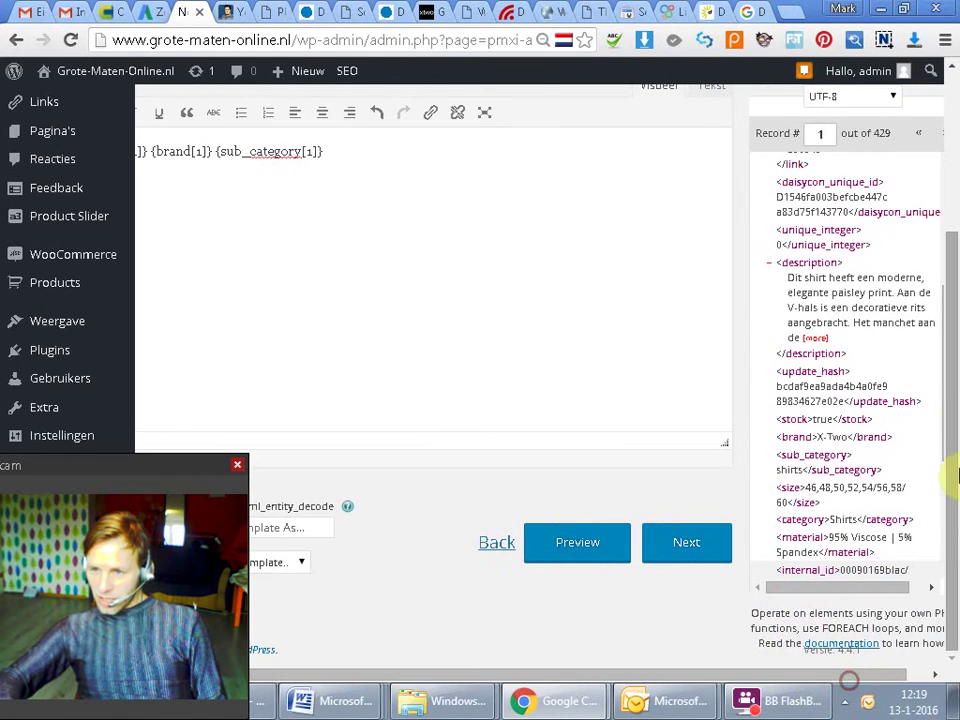
drag(943, 422, 945, 476)
drag(800, 512, 362, 150)
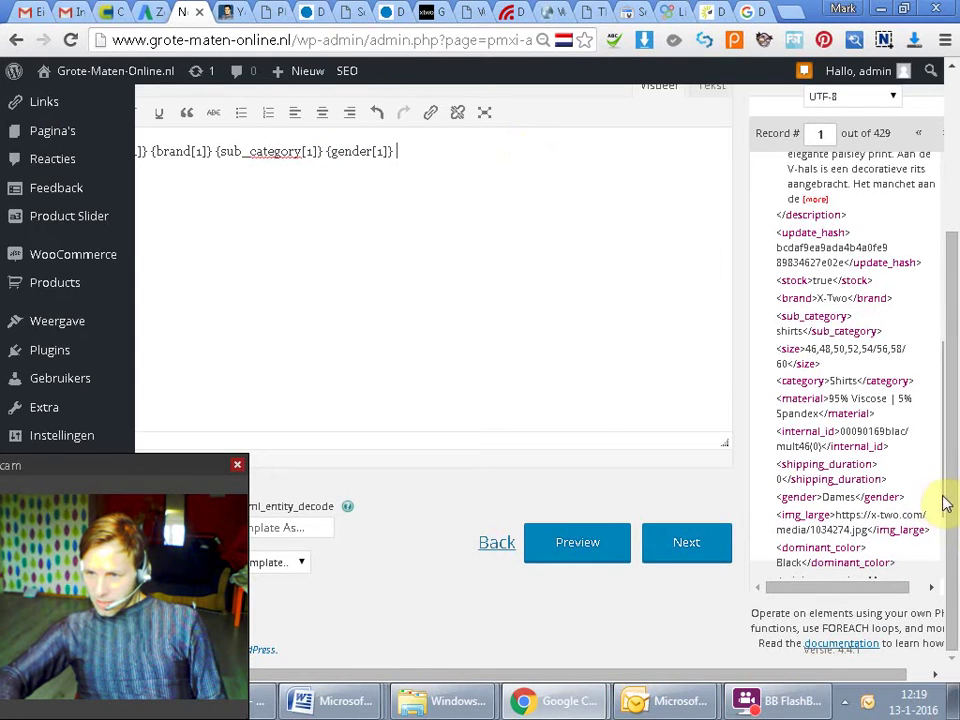
scroll(945, 503, down, 2)
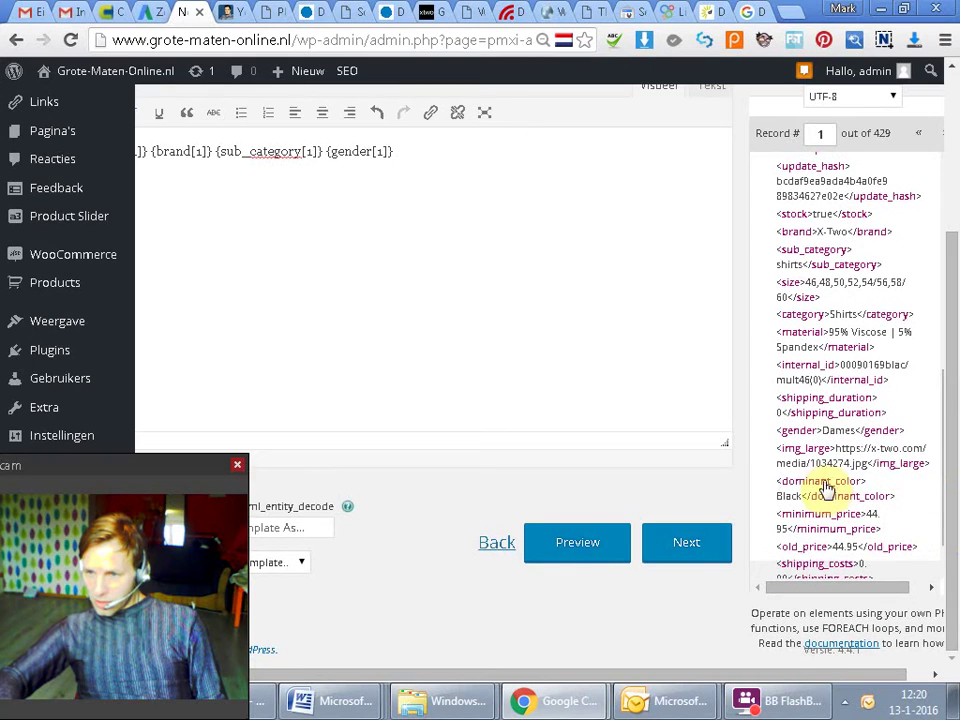
drag(820, 485, 561, 154)
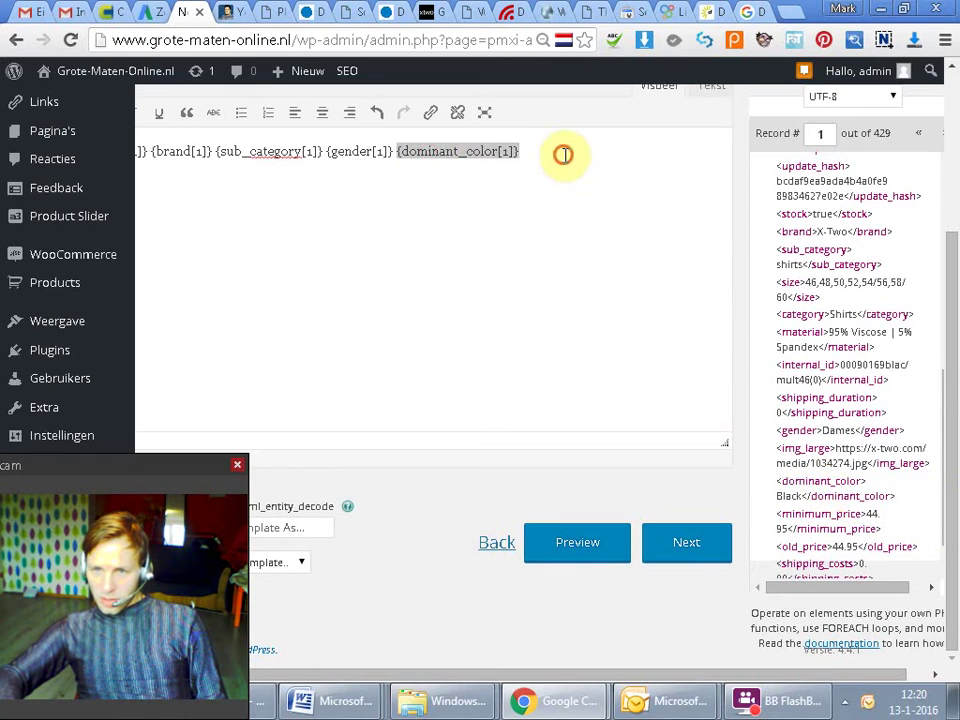
click(573, 154)
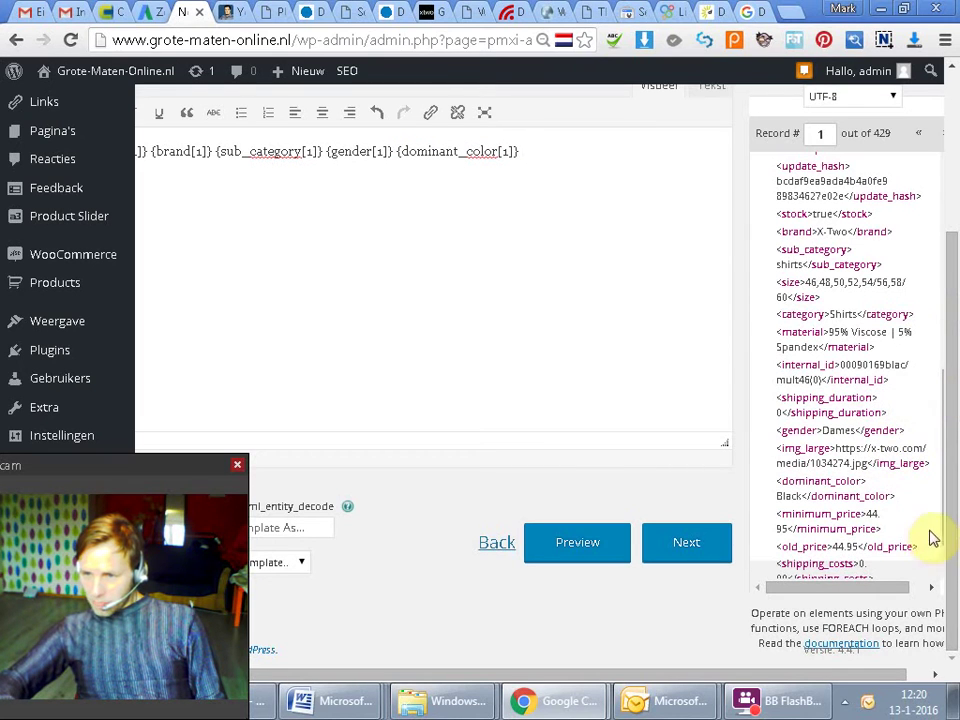
mouse_move(947, 523)
mouse_down()
mouse_move(947, 541)
mouse_move(958, 510)
mouse_up()
scroll(800, 368, up, 1)
drag(795, 368, 549, 154)
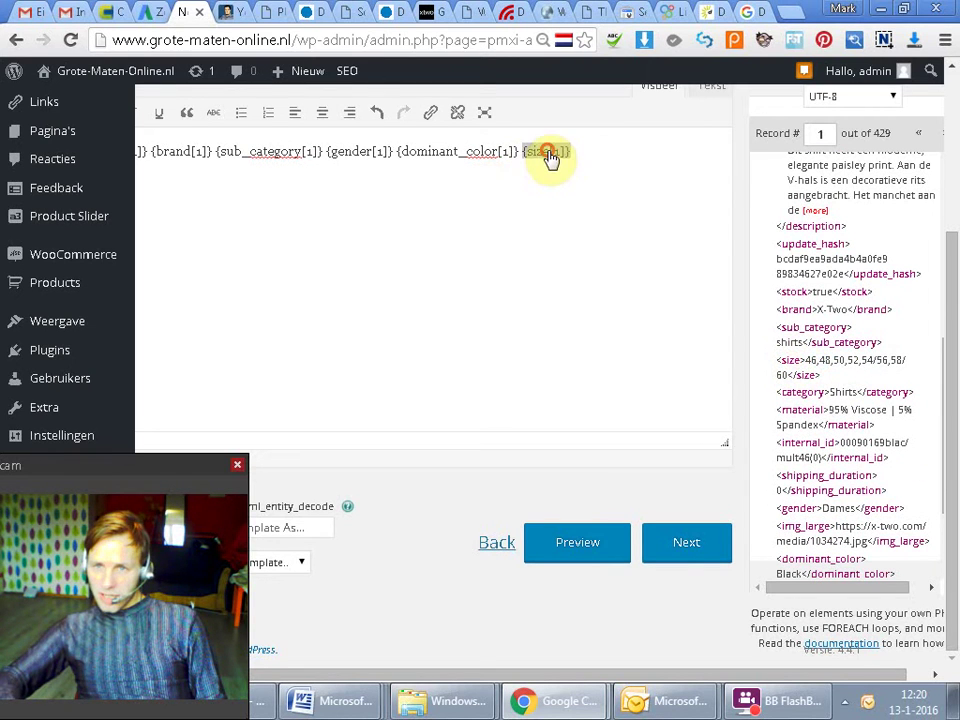
Preview the post for record 1, examine the repeated title at the start of its body text, and close the preview
click(578, 545)
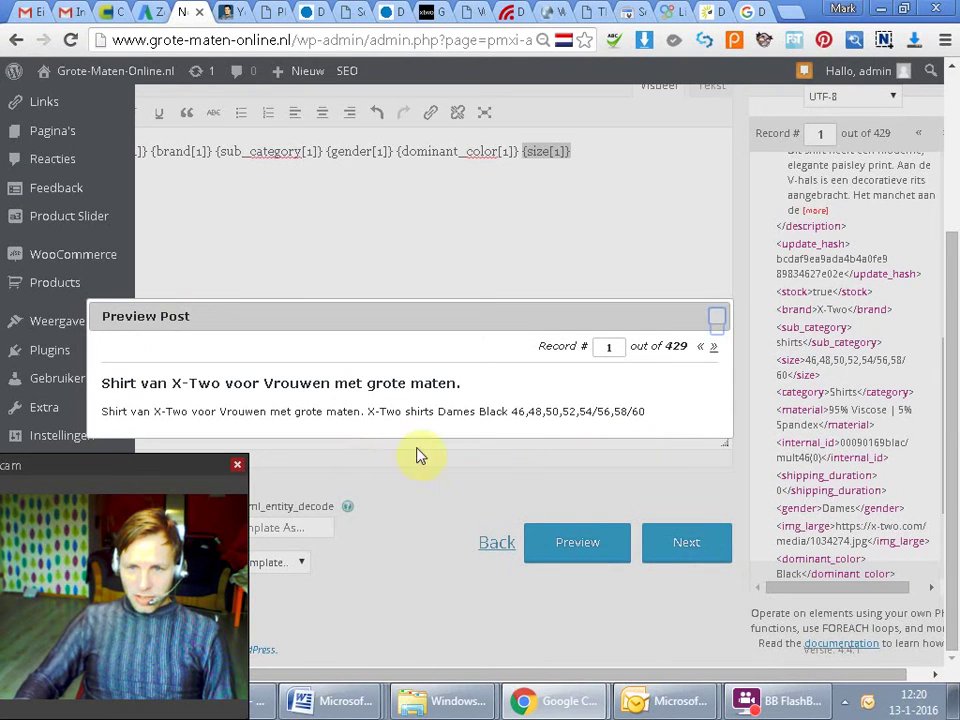
drag(102, 416, 364, 412)
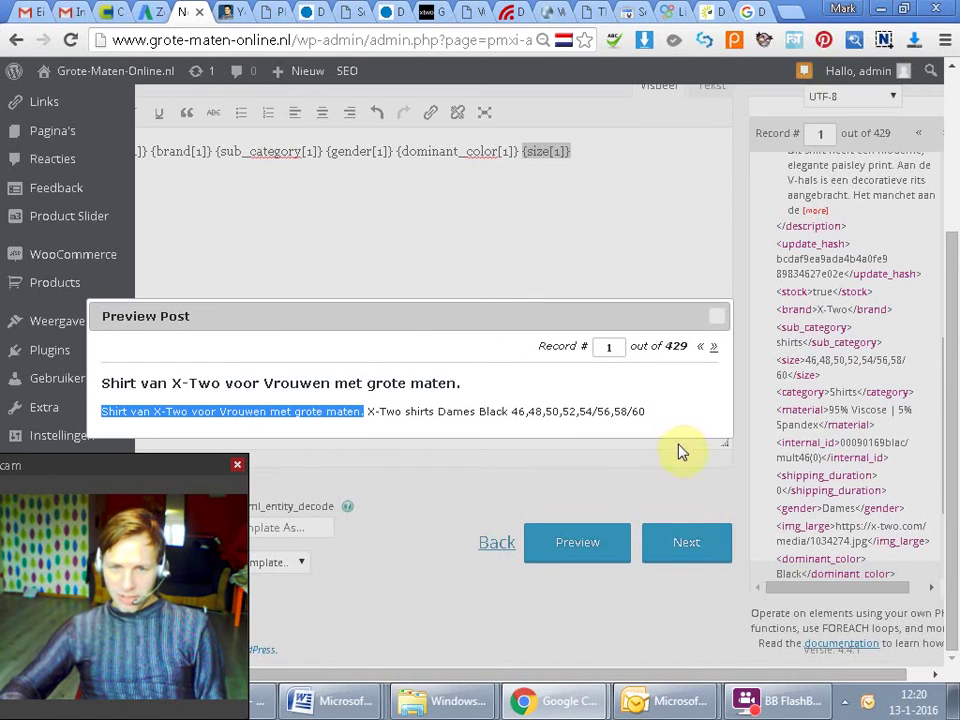
click(720, 321)
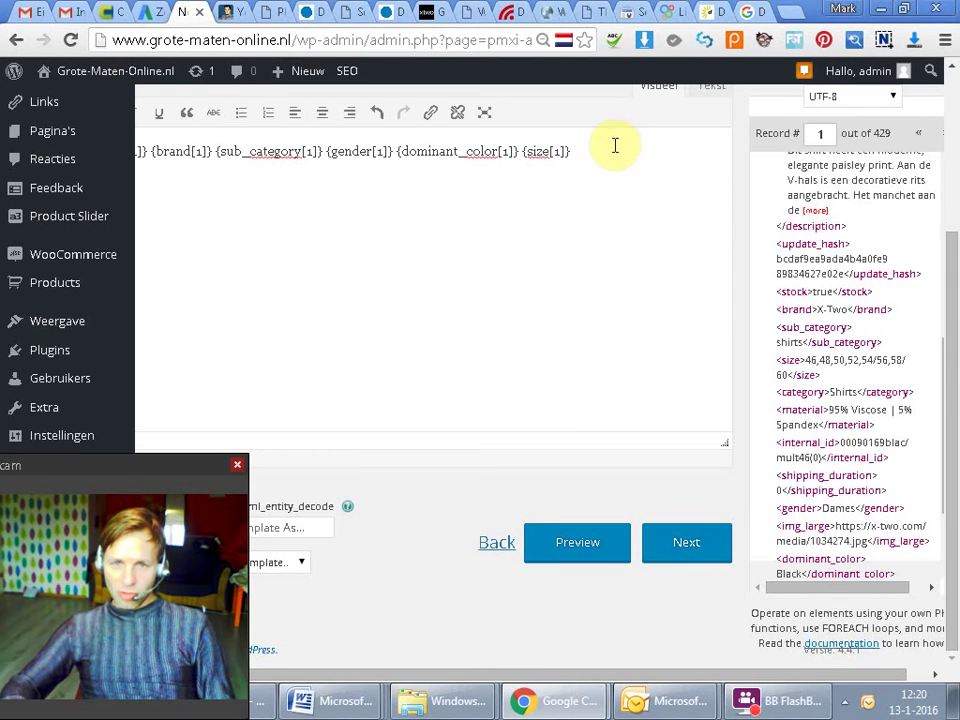
Add the feed's title element once more at the end of the post content as {title[1]}, after {size[1]}
drag(943, 396, 949, 156)
drag(790, 179, 585, 152)
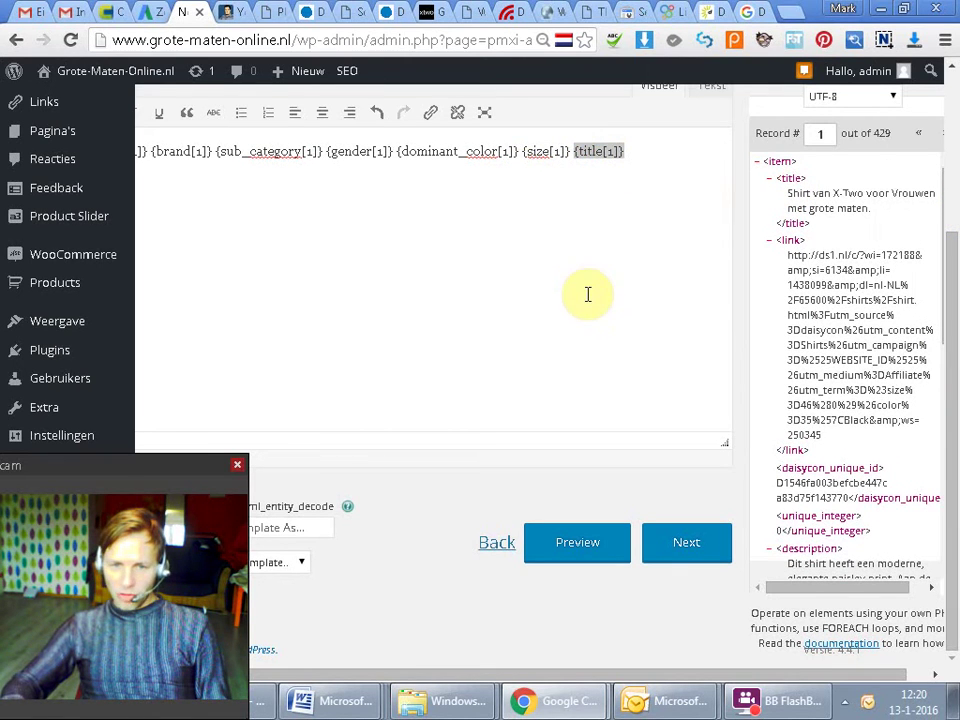
click(664, 152)
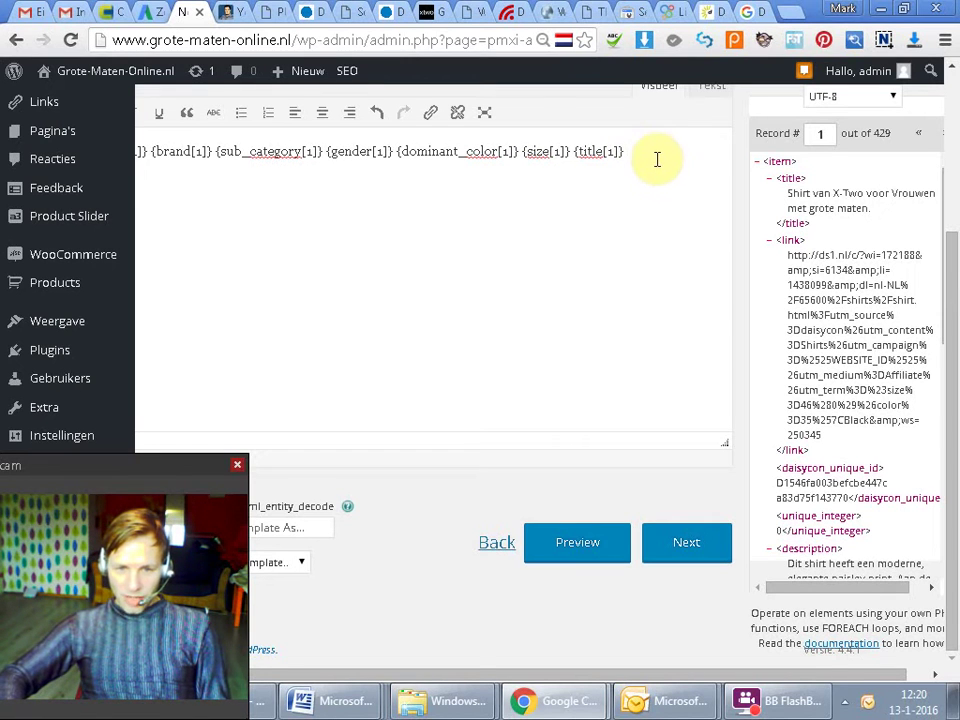
Preview the post for record 1 and copy its full body text
click(565, 545)
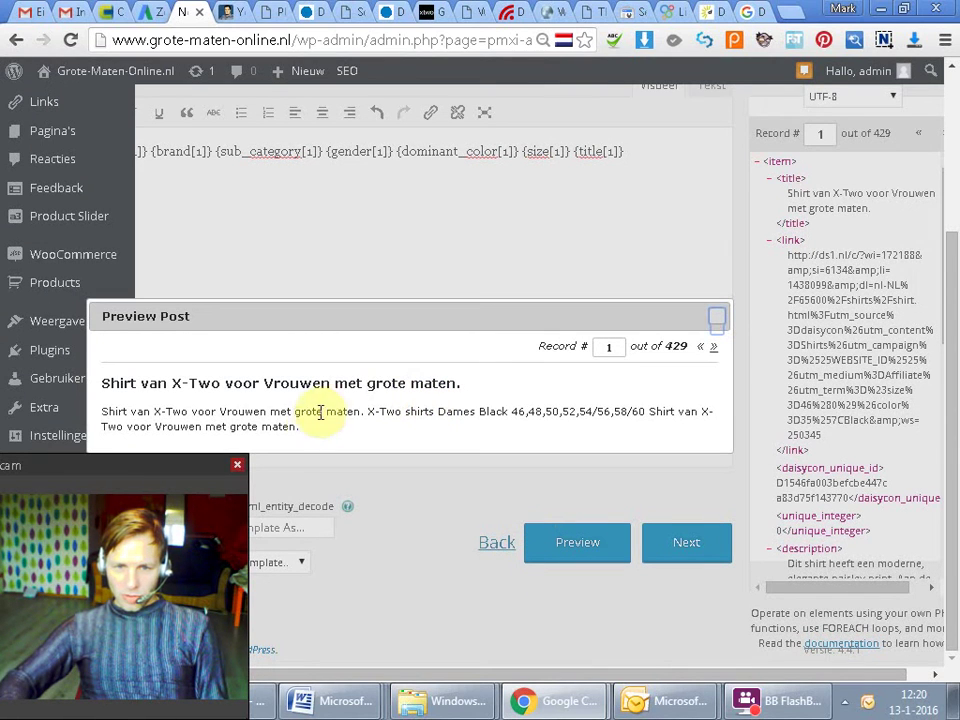
drag(298, 426, 101, 412)
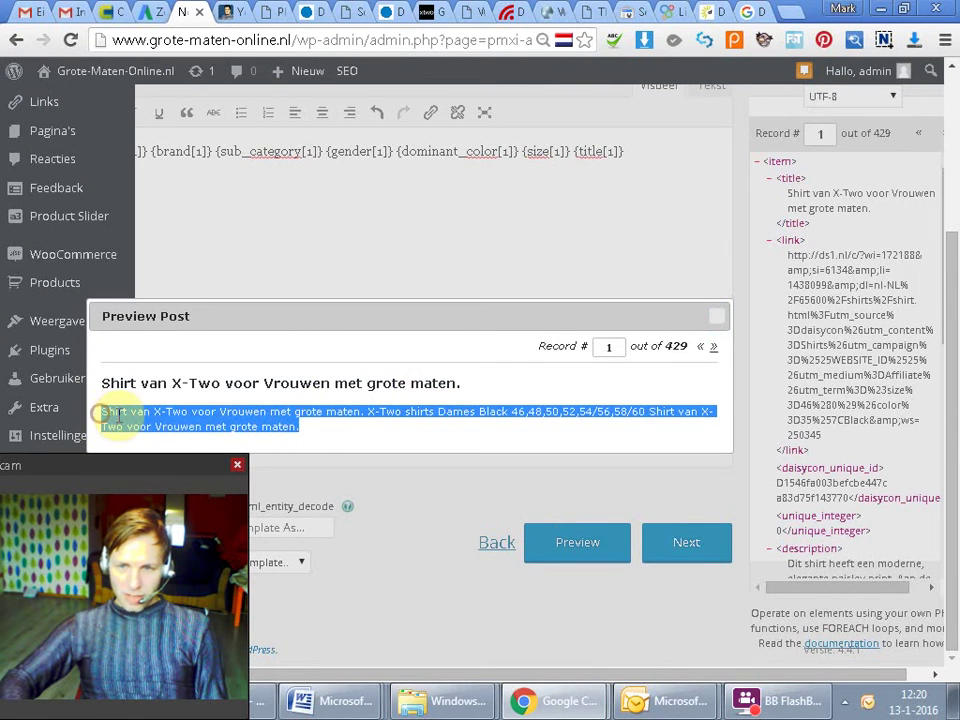
right_click(117, 413)
click(170, 430)
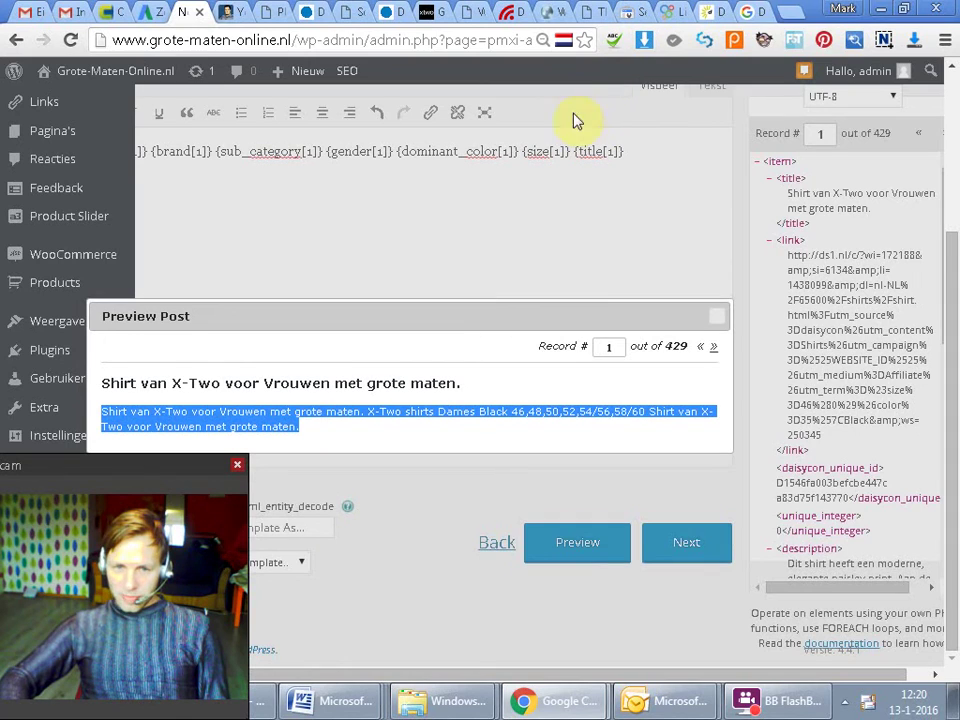
Search Google for "grote maten" and examine the description snippets of the wehkamp.nl and Mateloos results
click(745, 11)
click(955, 255)
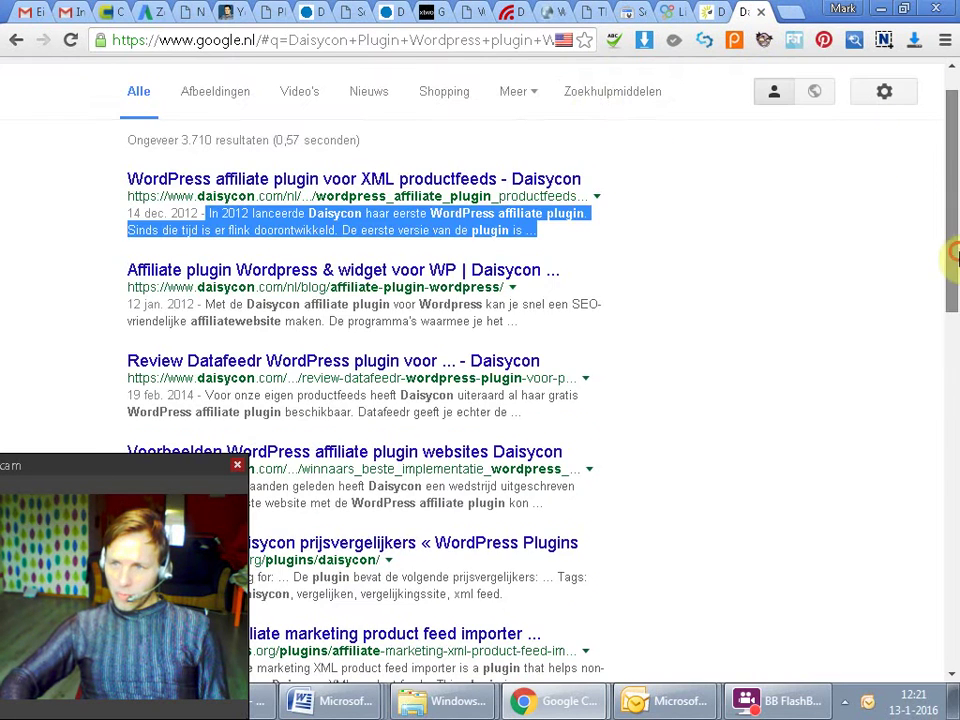
scroll(955, 255, up, 1)
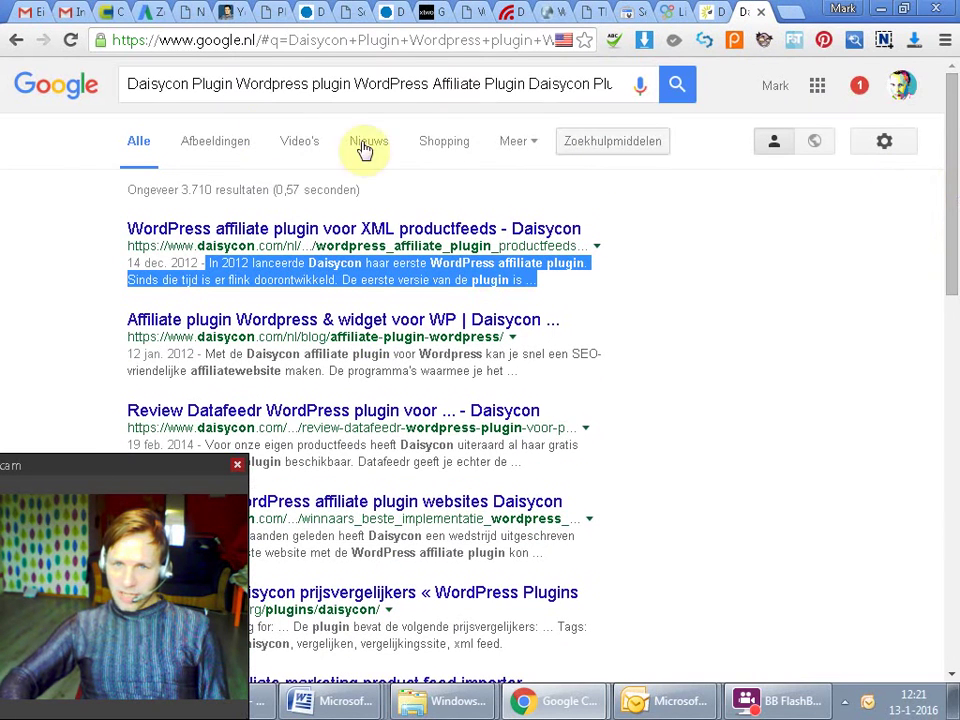
click(128, 84)
key(ctrl+a)
key(BackSpace)
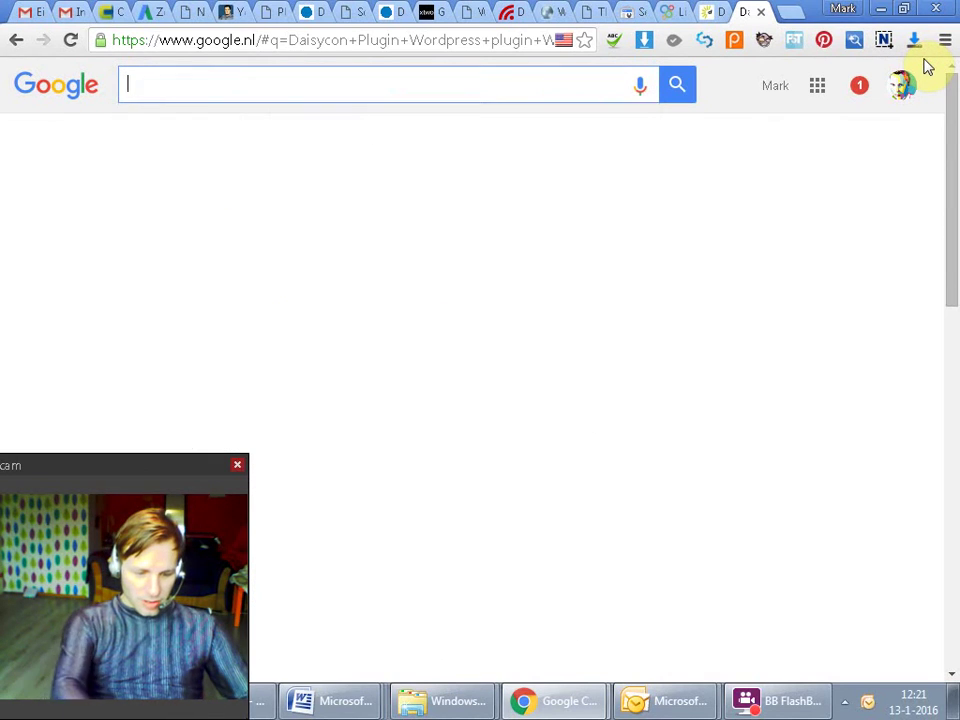
text(grote )
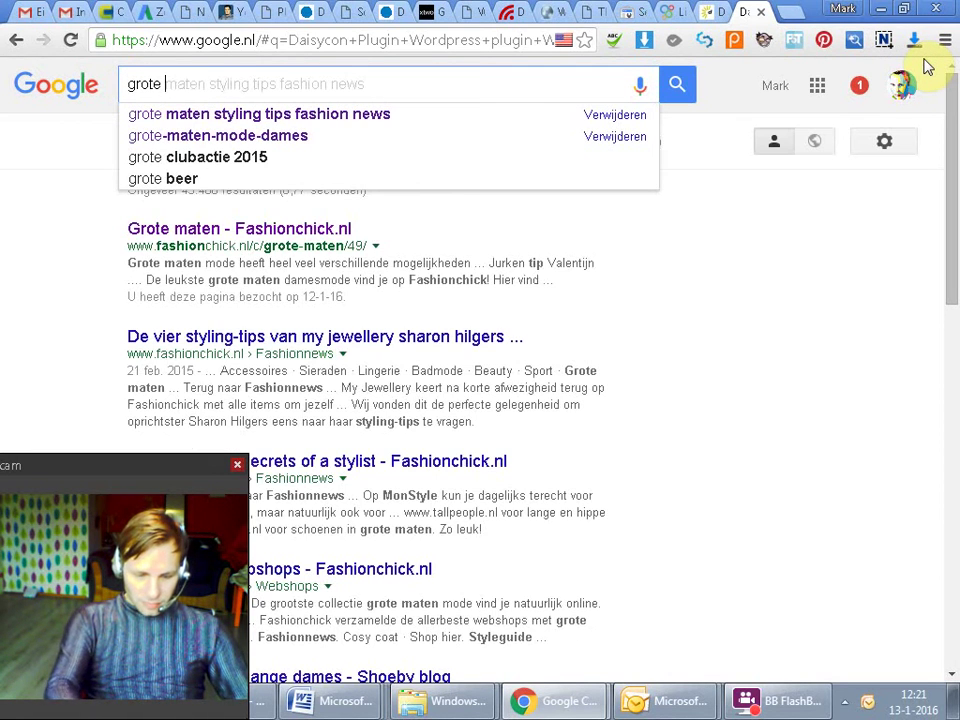
text(maten)
key(Return)
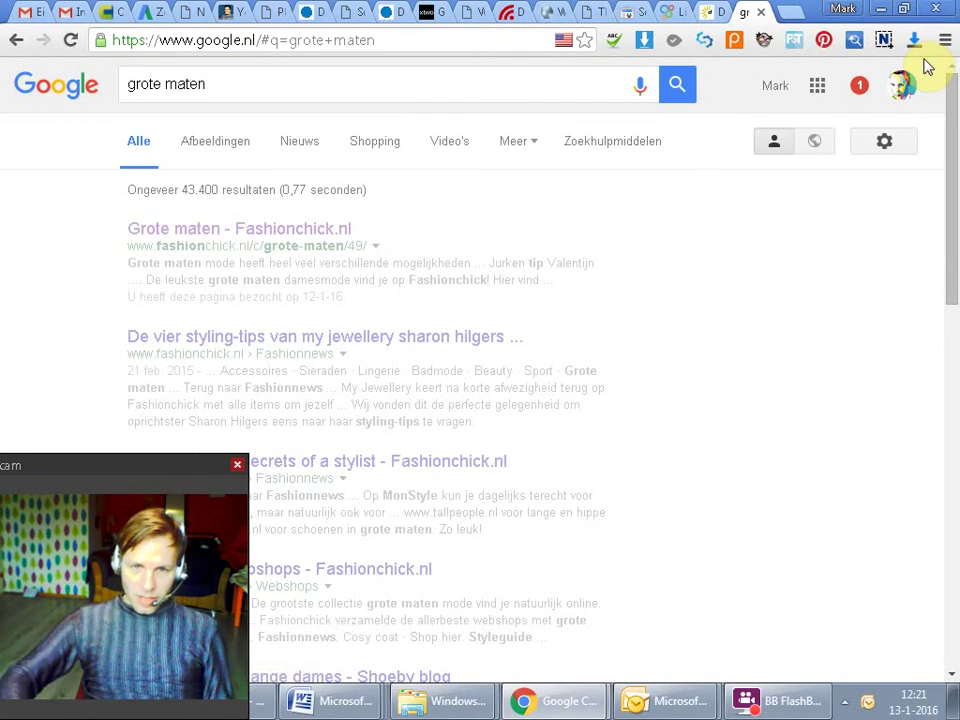
scroll(955, 277, down, 4)
drag(955, 277, 932, 357)
drag(125, 280, 563, 305)
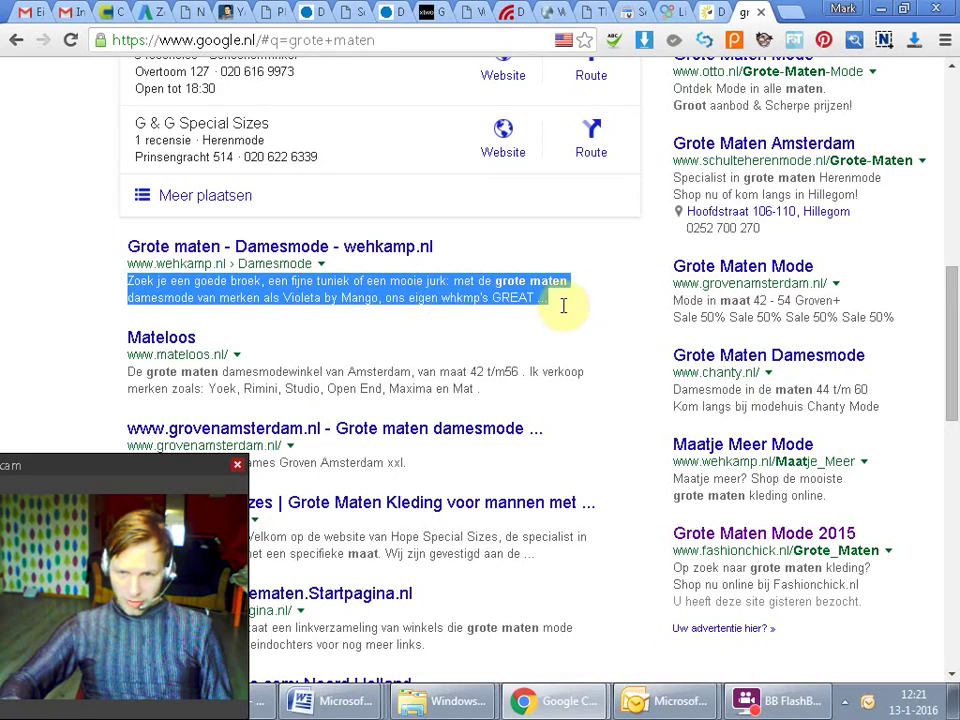
drag(130, 365, 529, 386)
drag(949, 358, 786, 154)
Search Google for the copied preview text and compare the snippets of the x-two.com and Marktplaats.nl results with it
drag(225, 90, 8, 68)
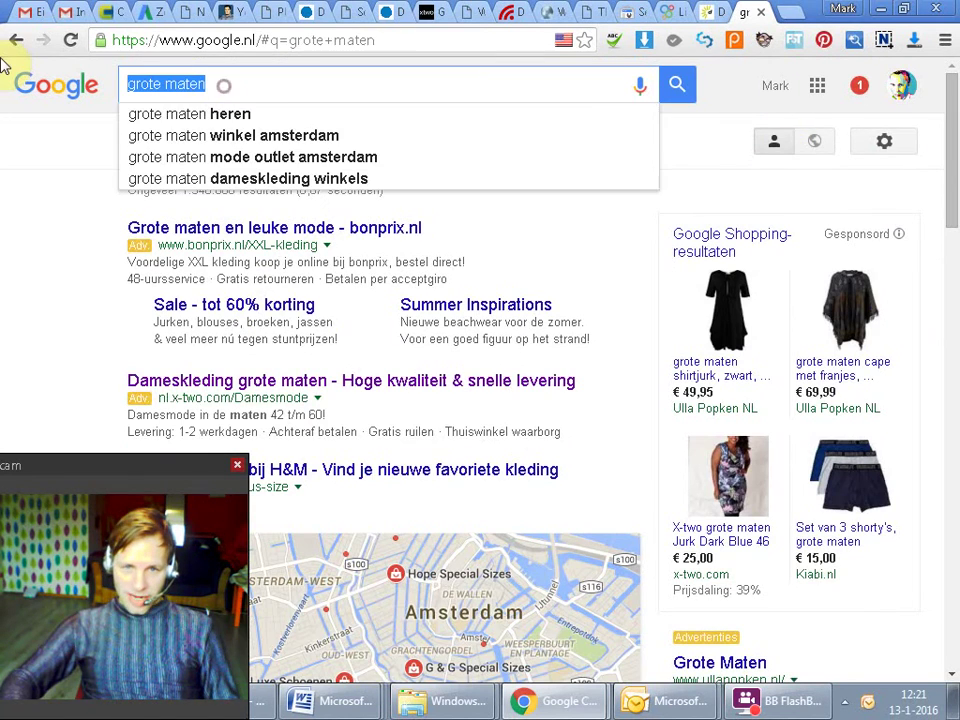
key(ctrl+v)
key(Return)
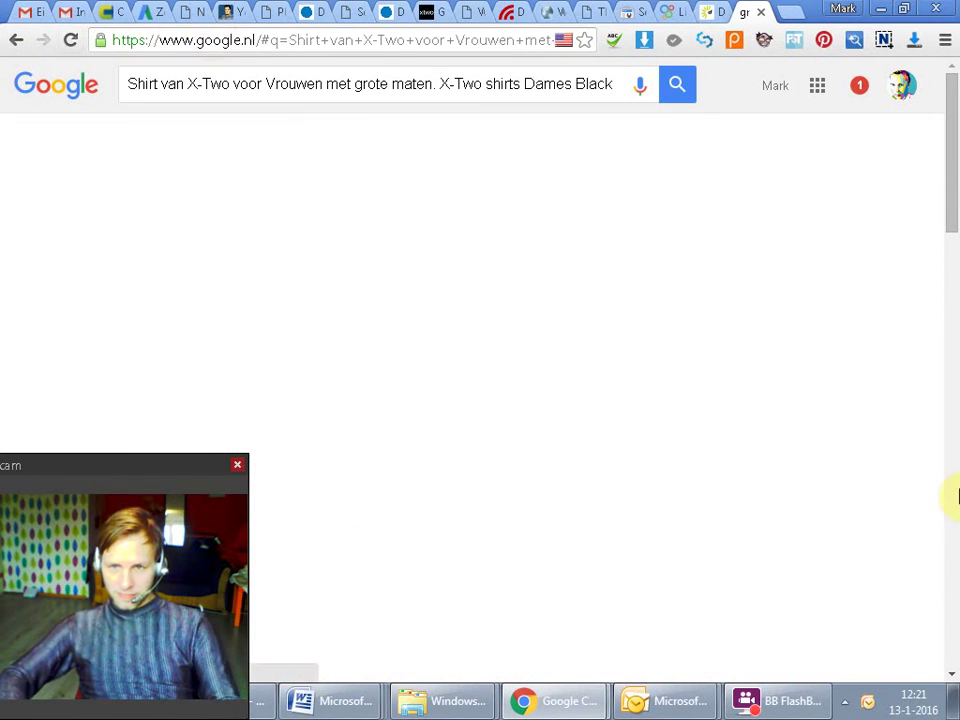
drag(949, 249, 888, 340)
drag(128, 326, 567, 370)
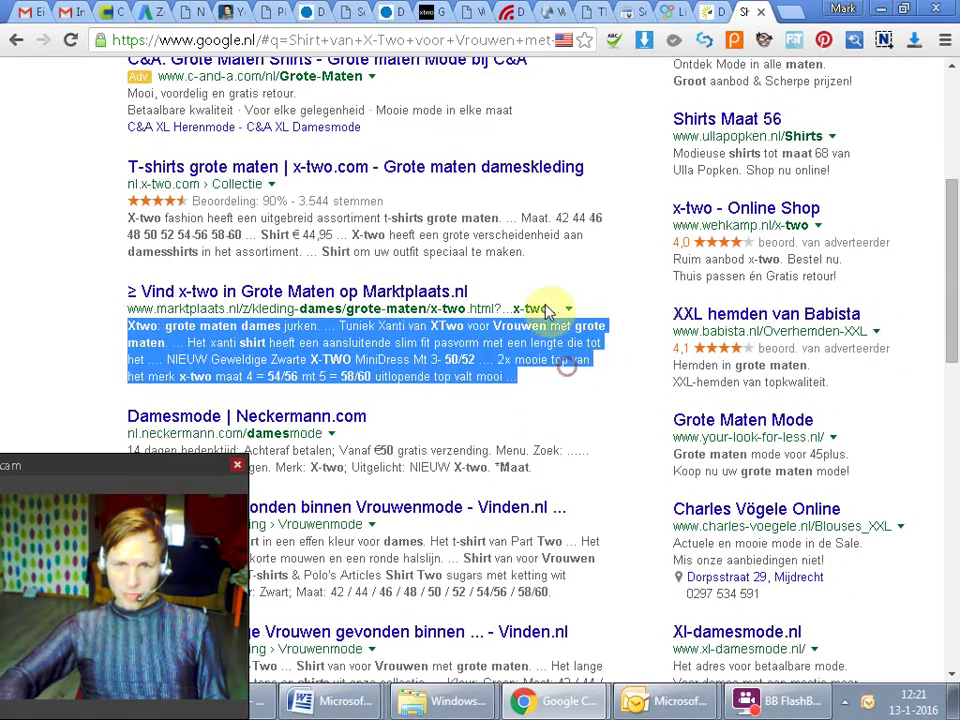
drag(128, 212, 590, 256)
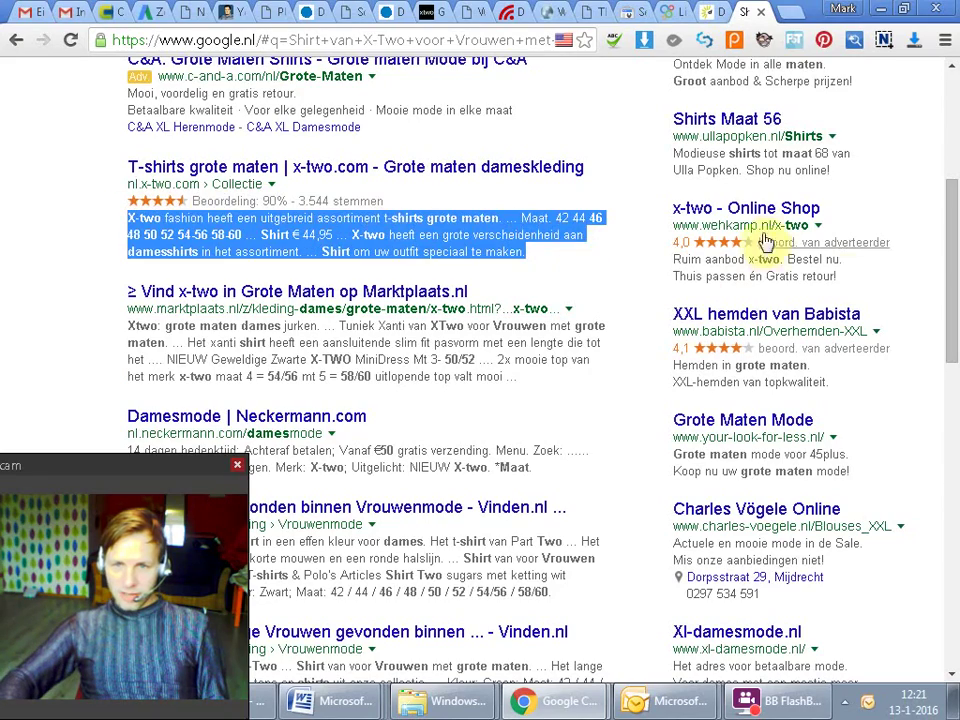
drag(951, 261, 954, 133)
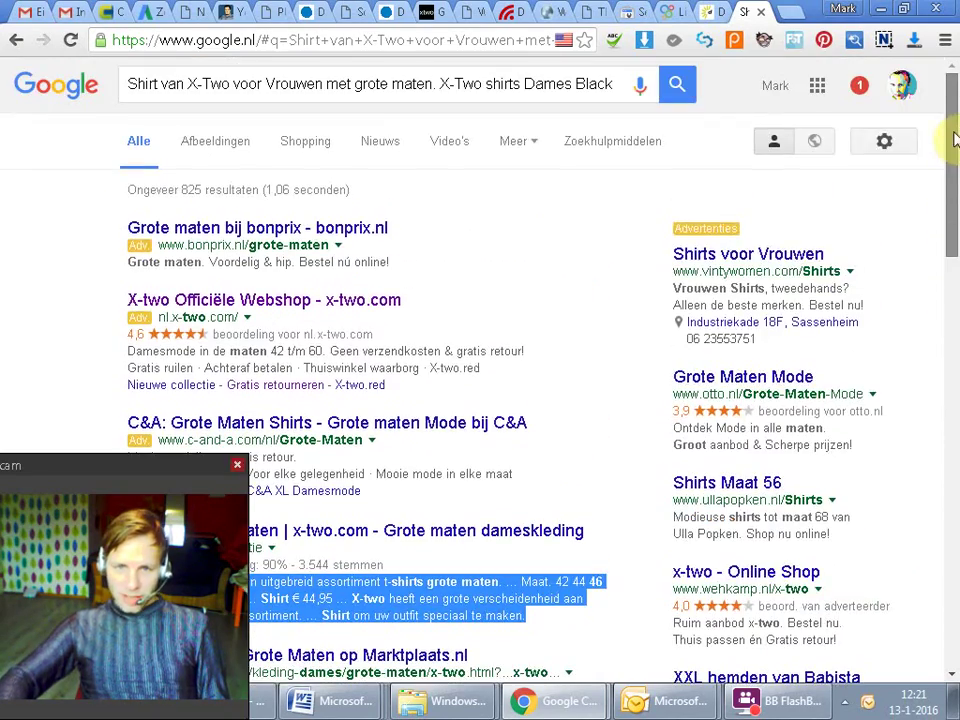
drag(129, 83, 4, 28)
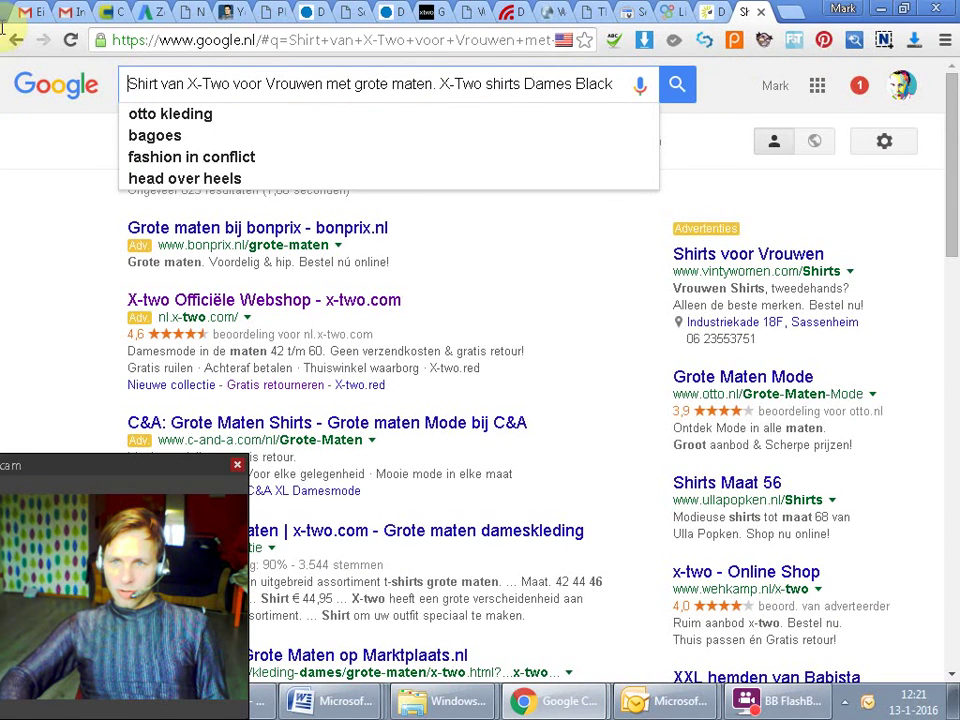
Copy the previewed body text into the open Word document below "downloaden", with an empty line above it
click(190, 13)
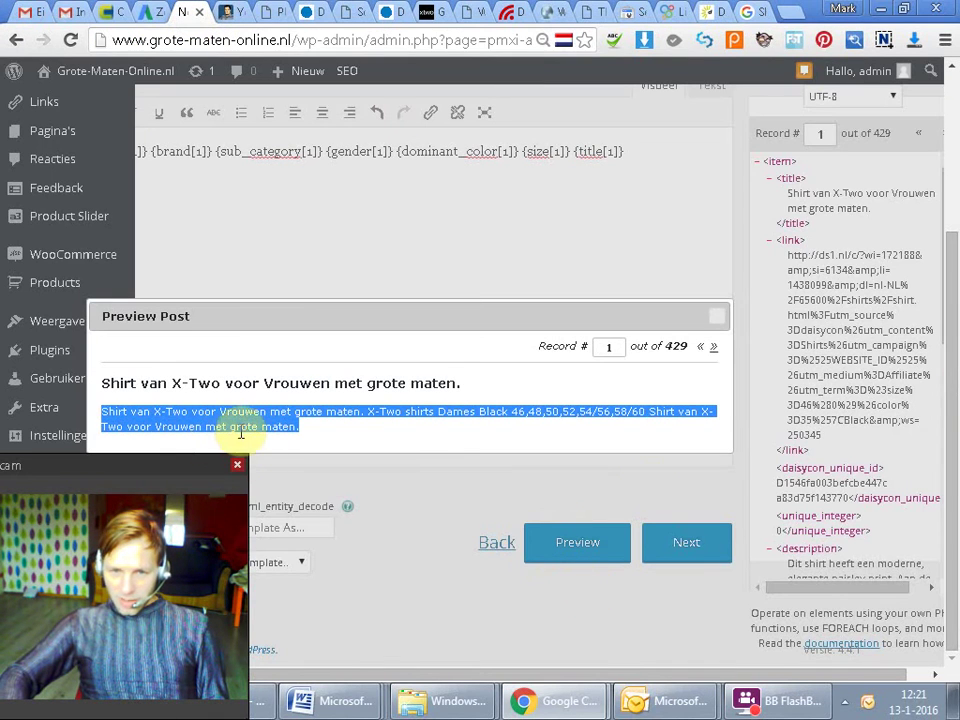
right_click(280, 421)
click(385, 428)
click(307, 705)
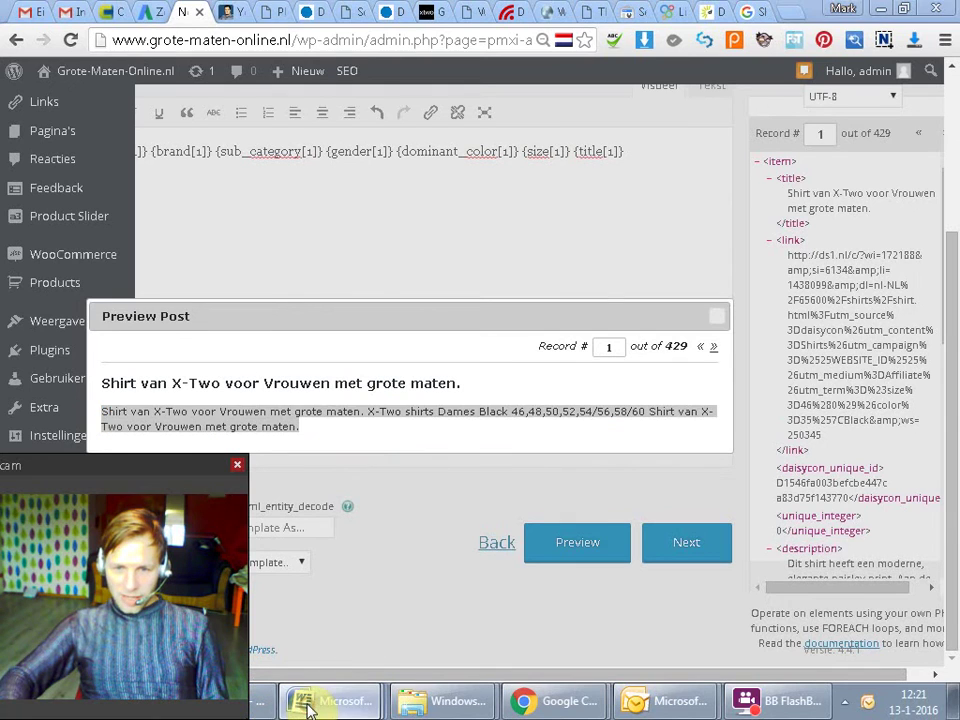
scroll(955, 420, down, 3)
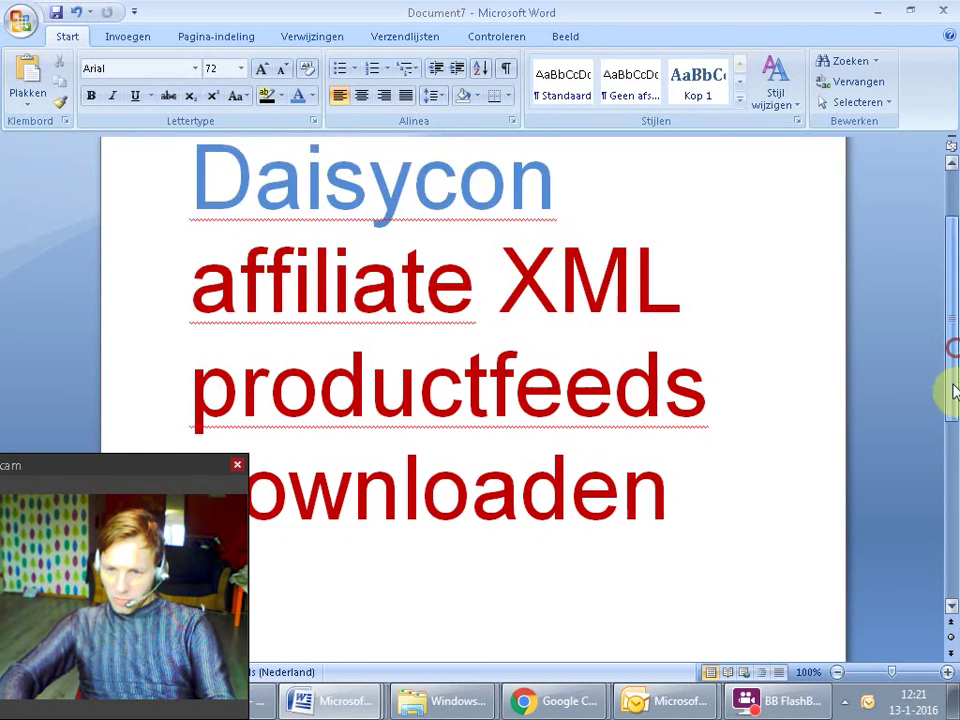
click(690, 328)
key(Return)
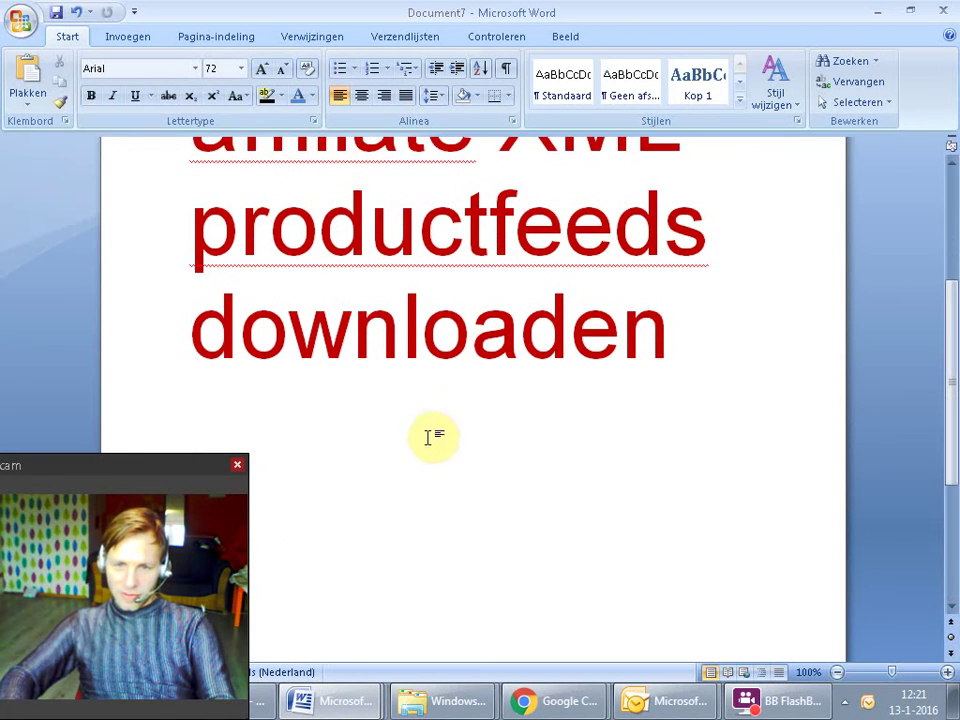
right_click(428, 435)
click(515, 210)
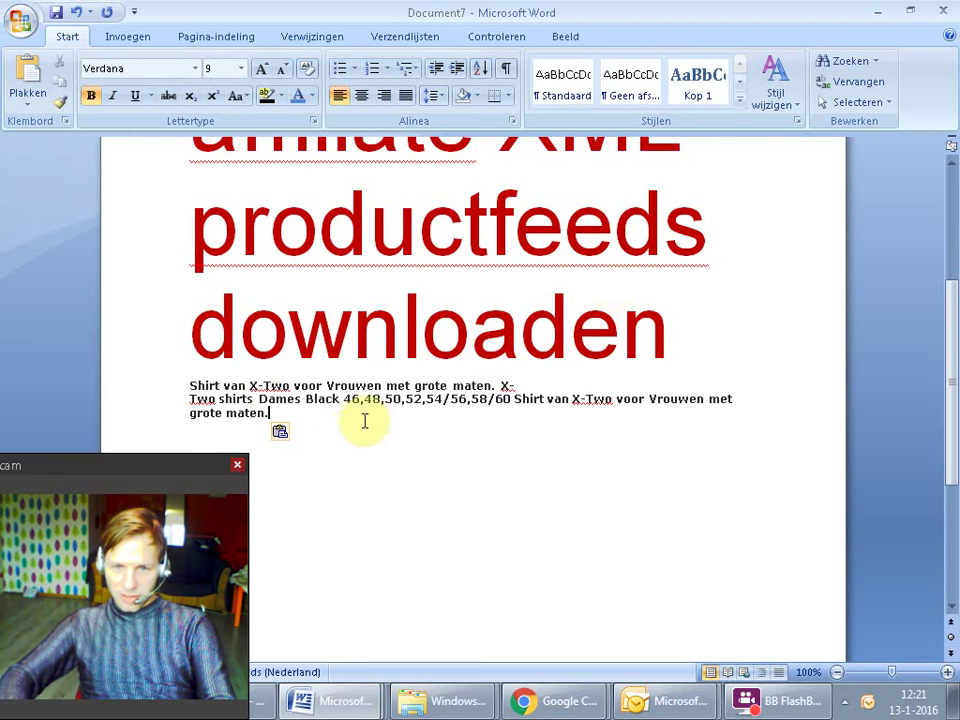
click(696, 326)
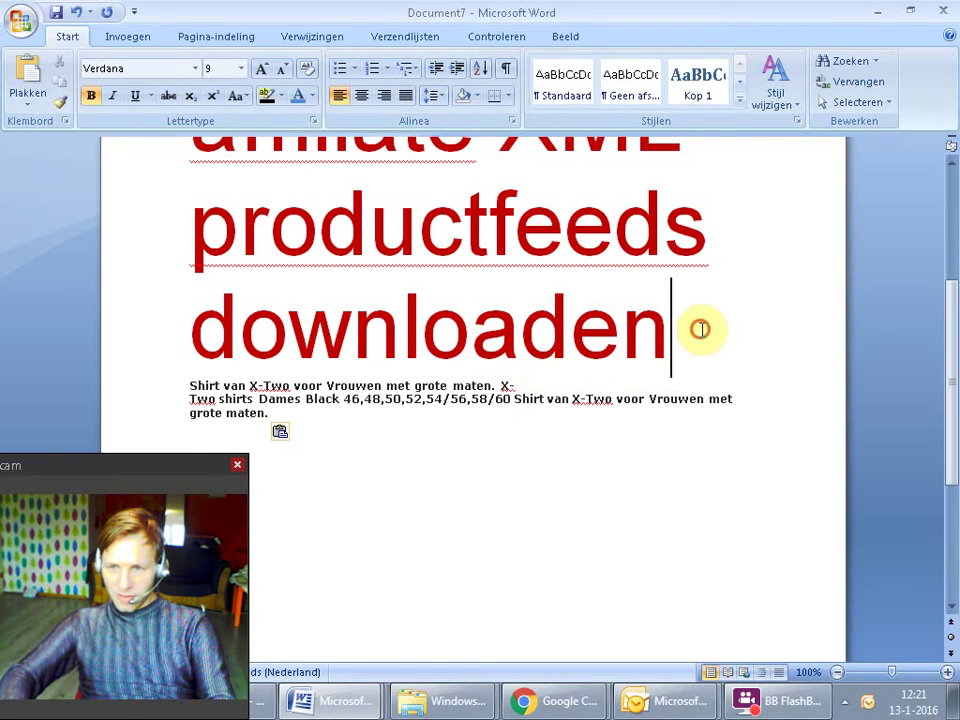
key(Return)
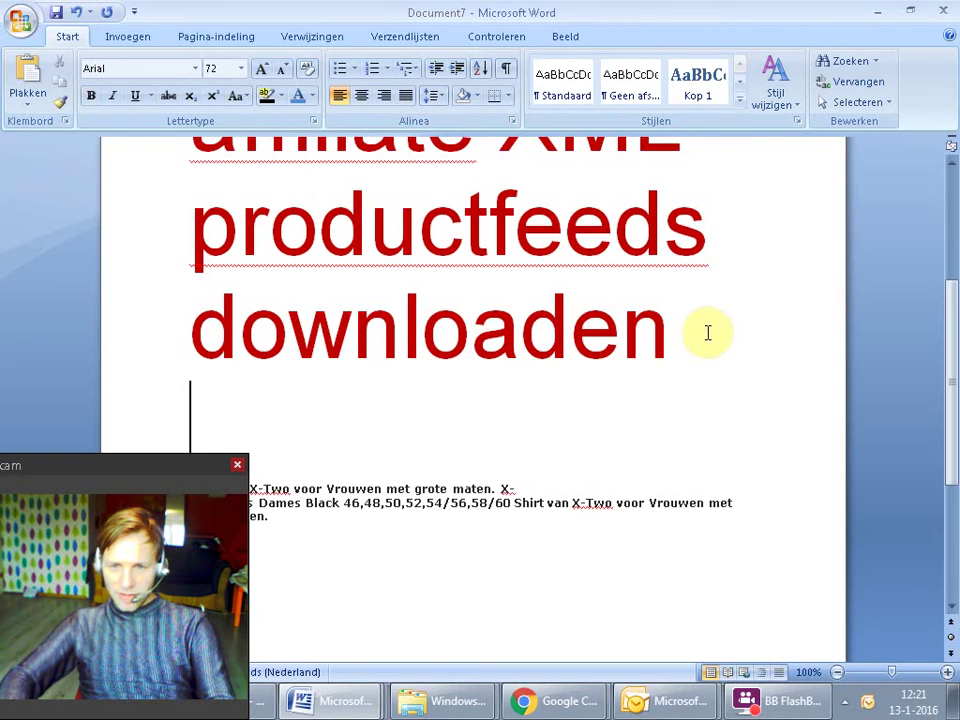
Return to the import in Chrome, continue from the post preview to the Step 4 options, and choose WooCommerce Products as the post type
click(881, 12)
click(718, 324)
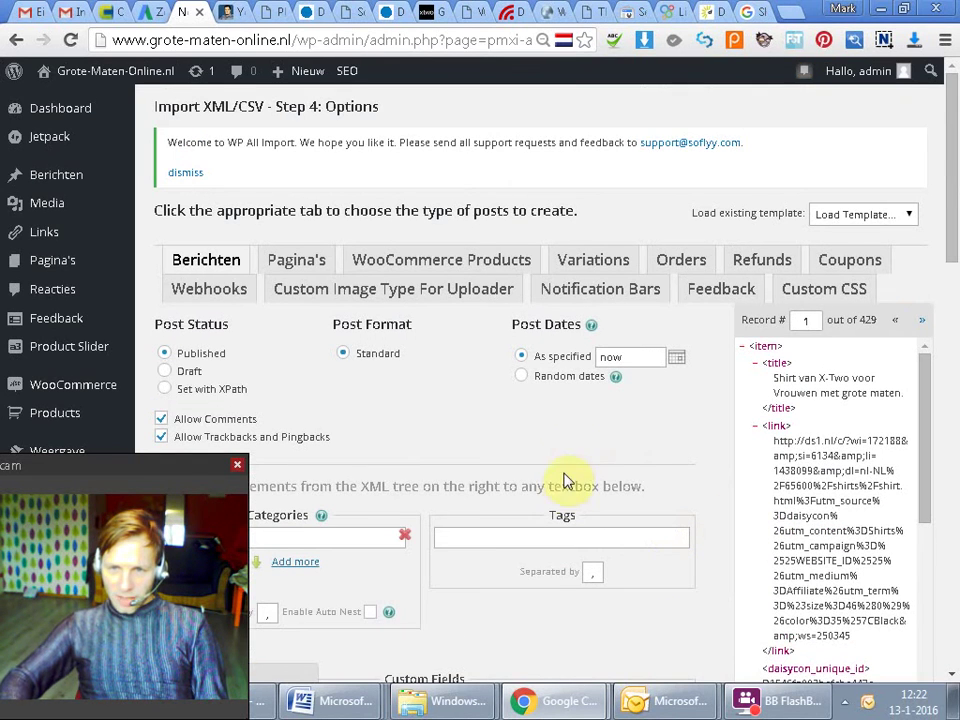
mouse_move(950, 150)
mouse_down()
mouse_move(951, 257)
mouse_move(950, 180)
mouse_up()
click(402, 170)
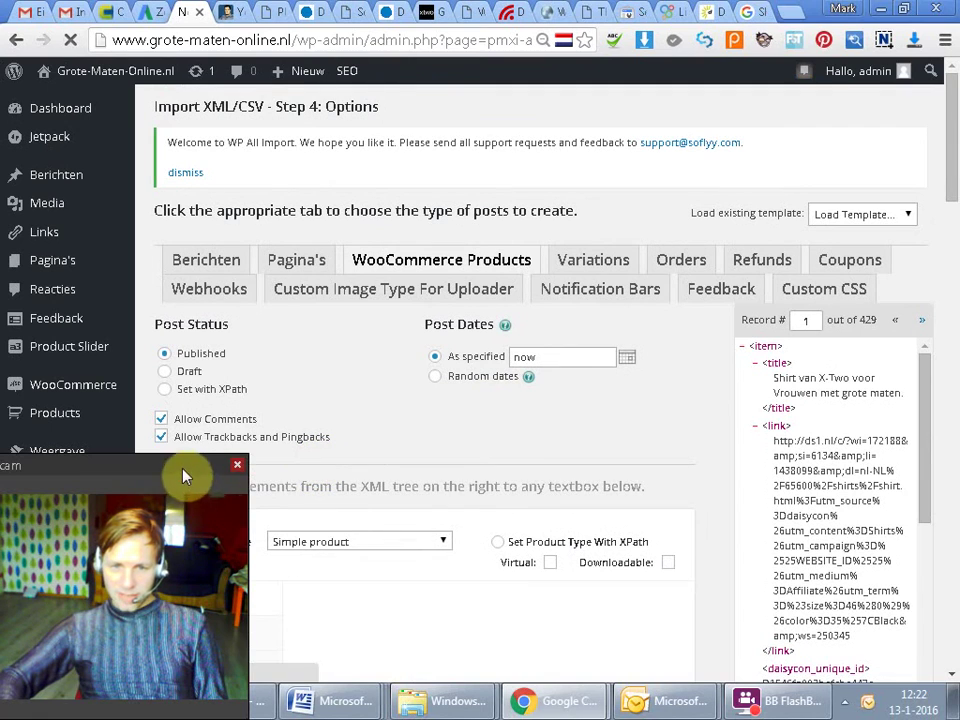
Set the product type to External/Affiliate product and reduce the page zoom to 75%
scroll(398, 208, down, 3)
click(398, 208)
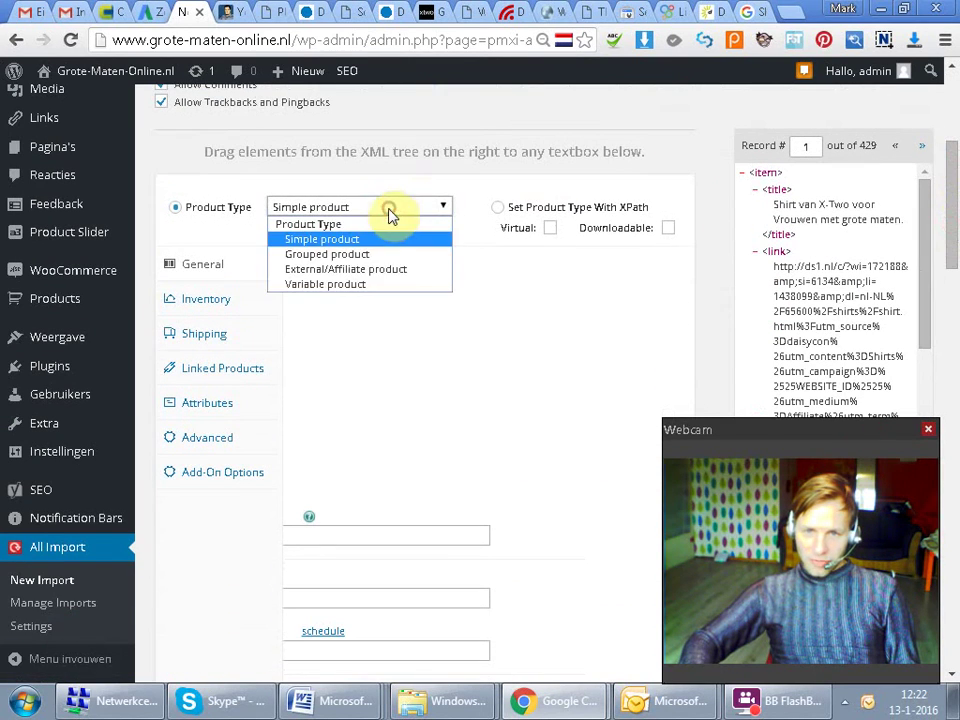
click(377, 272)
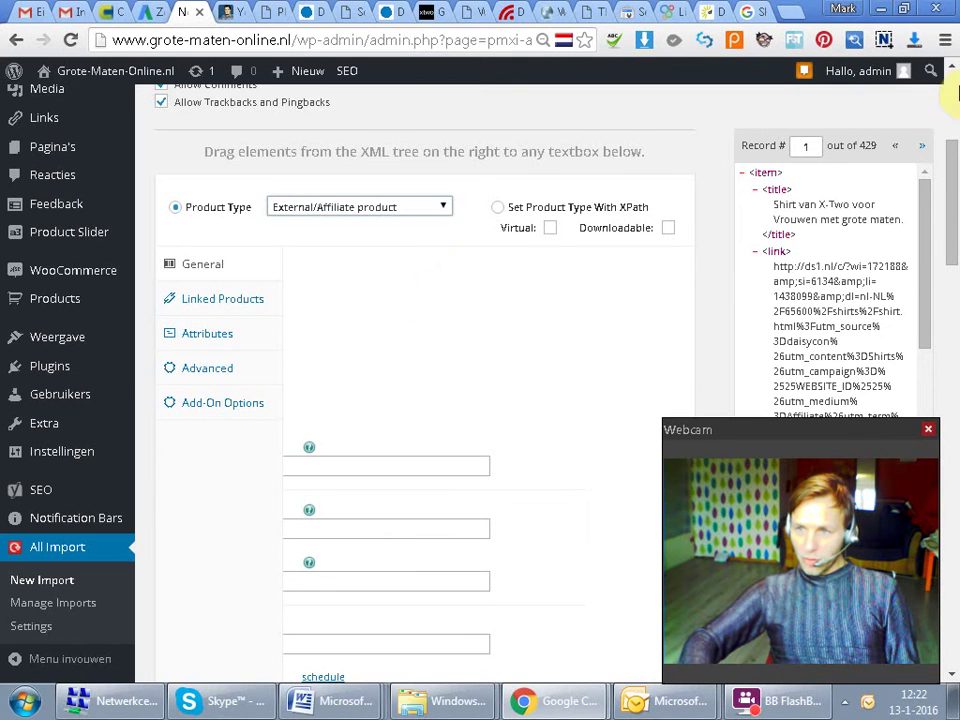
click(945, 42)
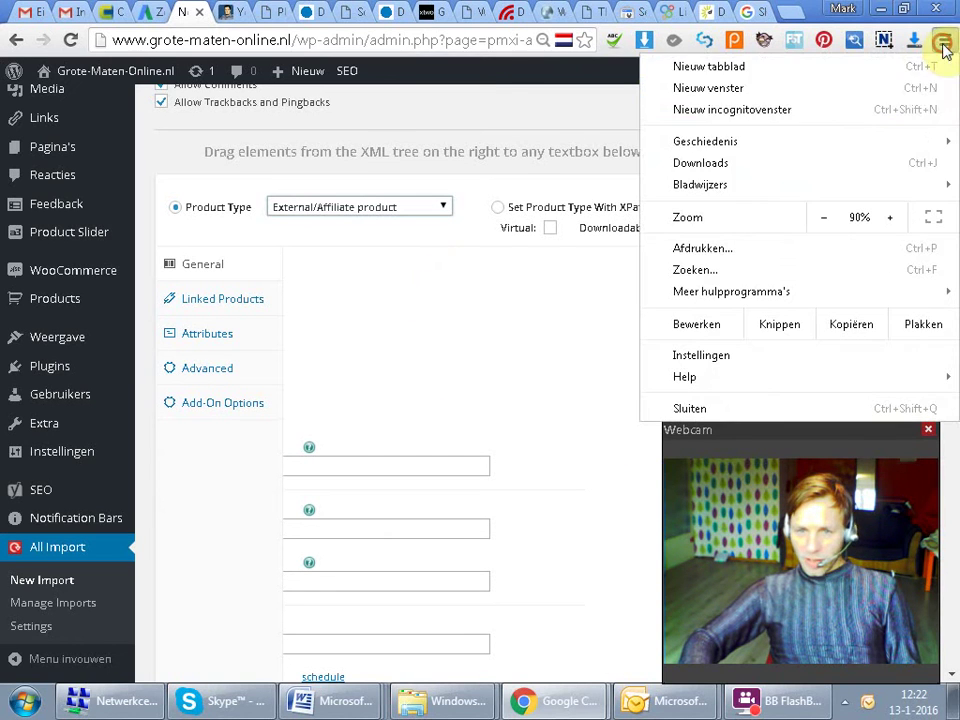
click(827, 217)
click(827, 217)
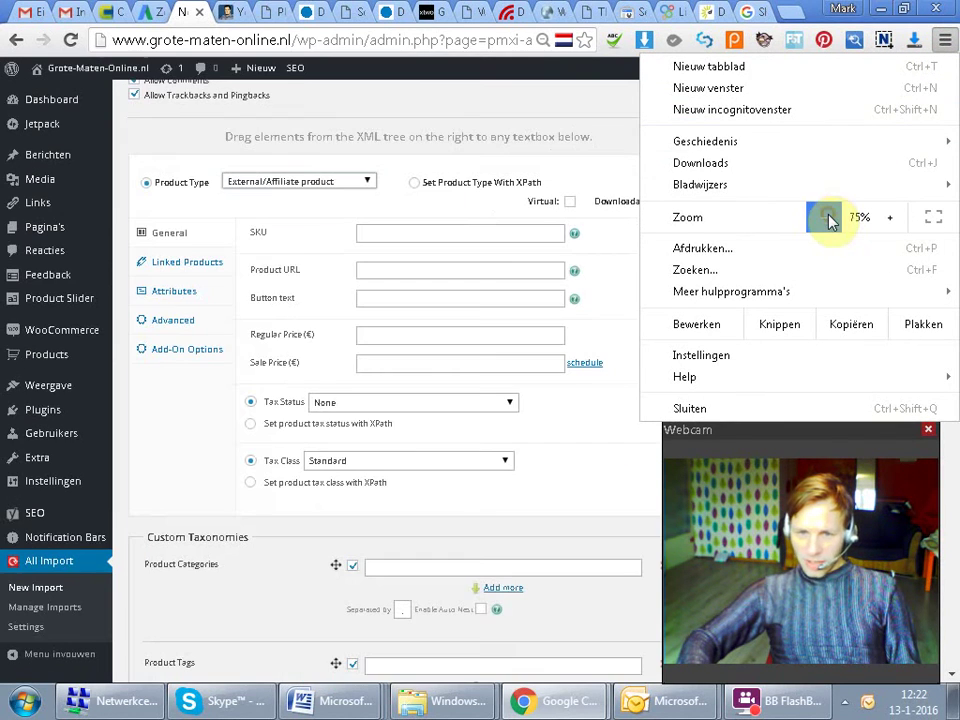
Map the feed's daisycon_unique_id element to the SKU and its link element to the product URL
click(395, 234)
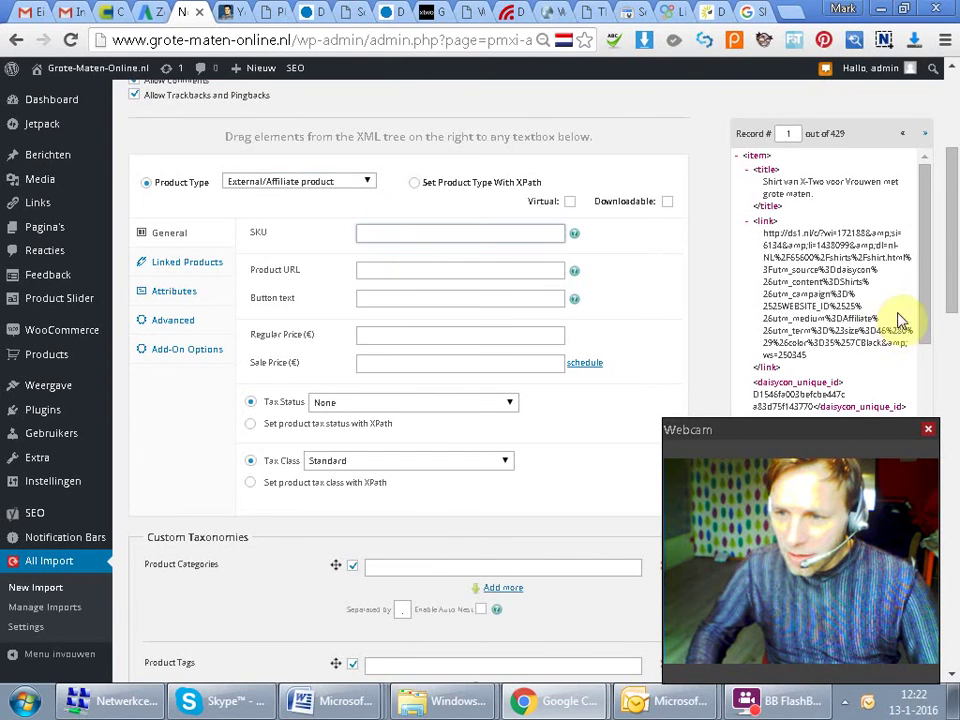
drag(922, 304, 927, 347)
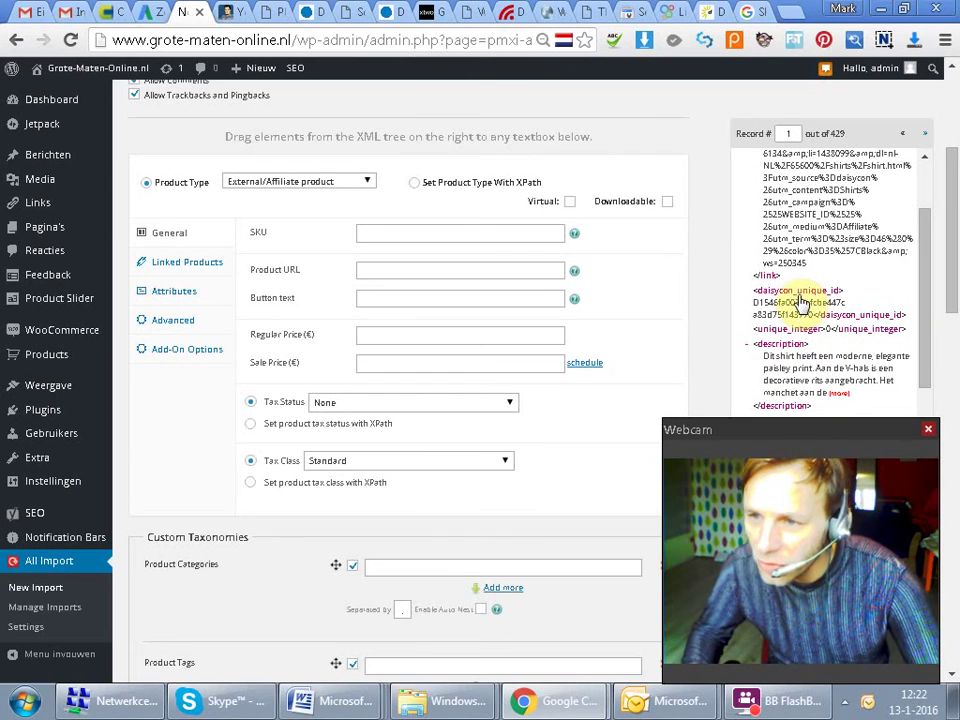
drag(797, 293, 419, 236)
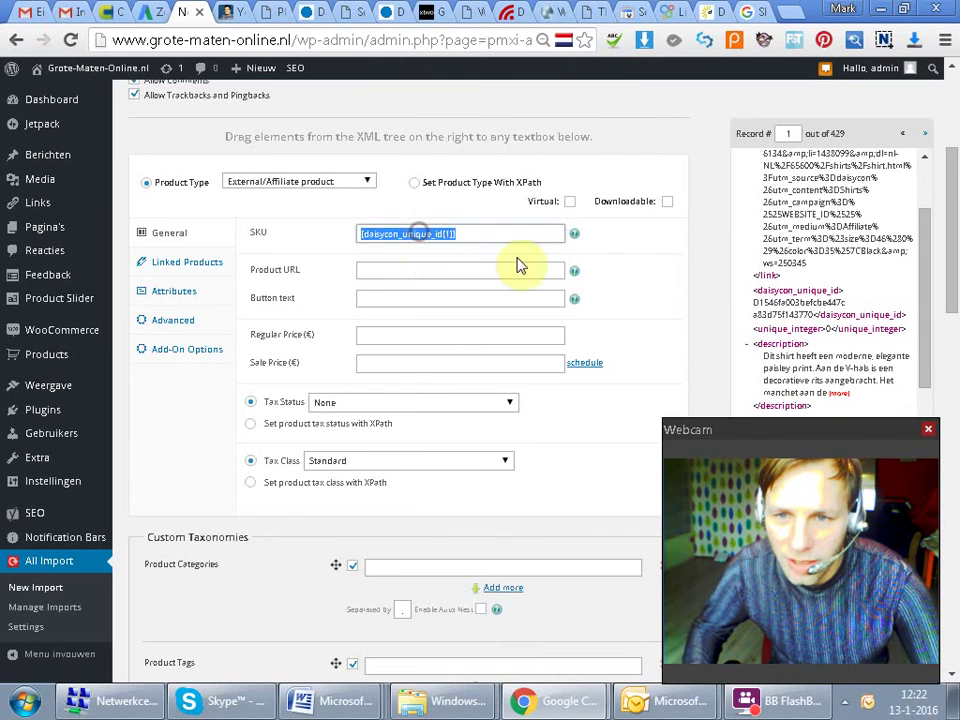
click(432, 268)
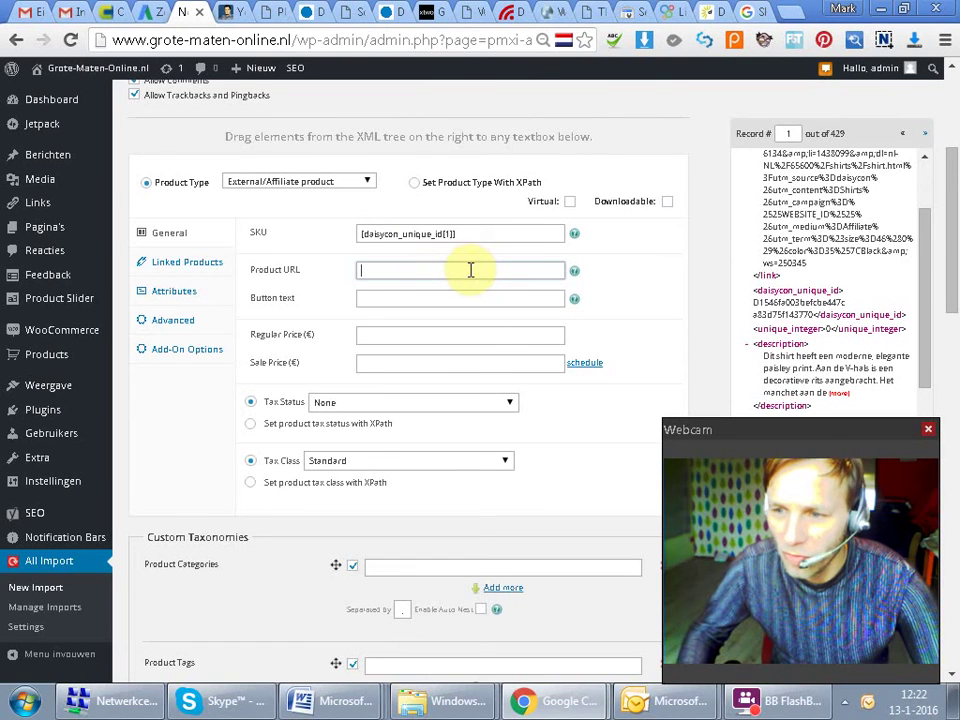
click(426, 272)
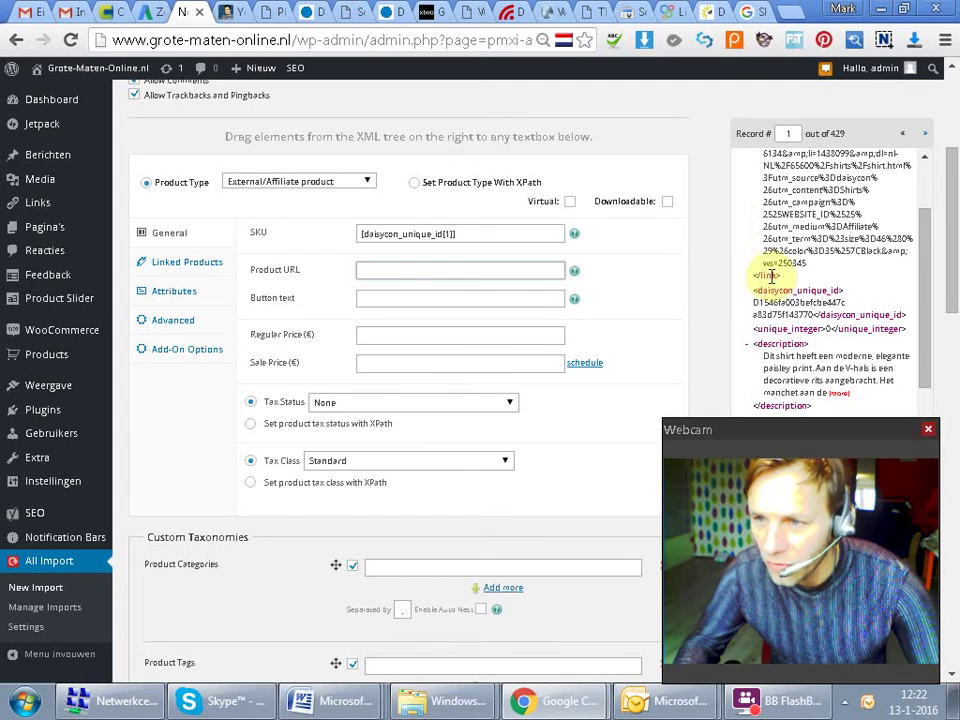
drag(926, 289, 908, 220)
drag(763, 232, 395, 285)
Set the external product's button text to "meer informatie"
click(379, 297)
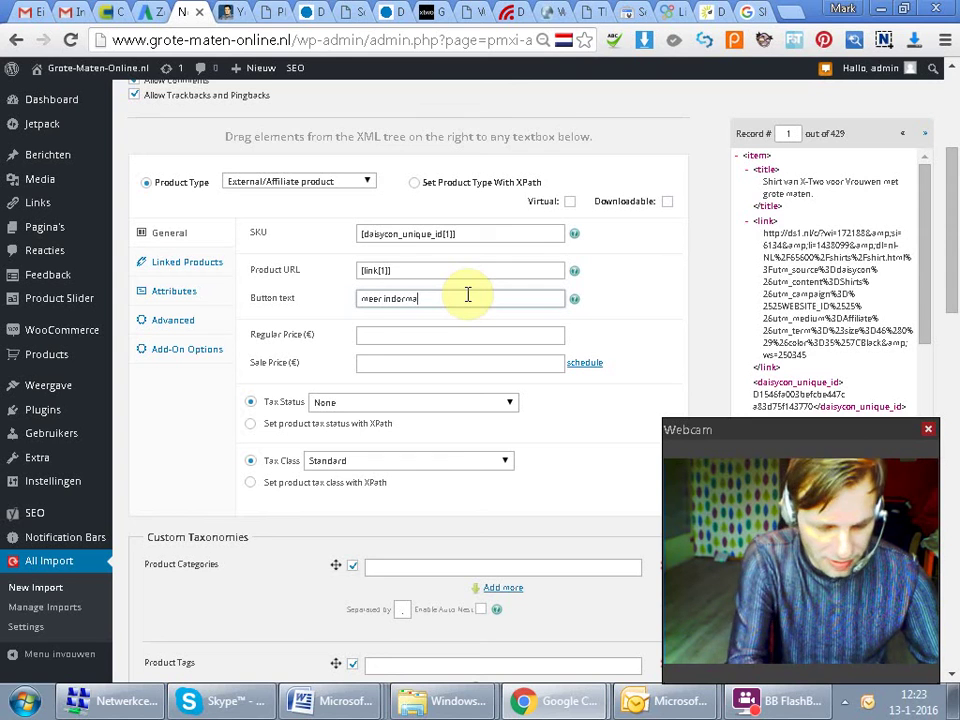
click(467, 297)
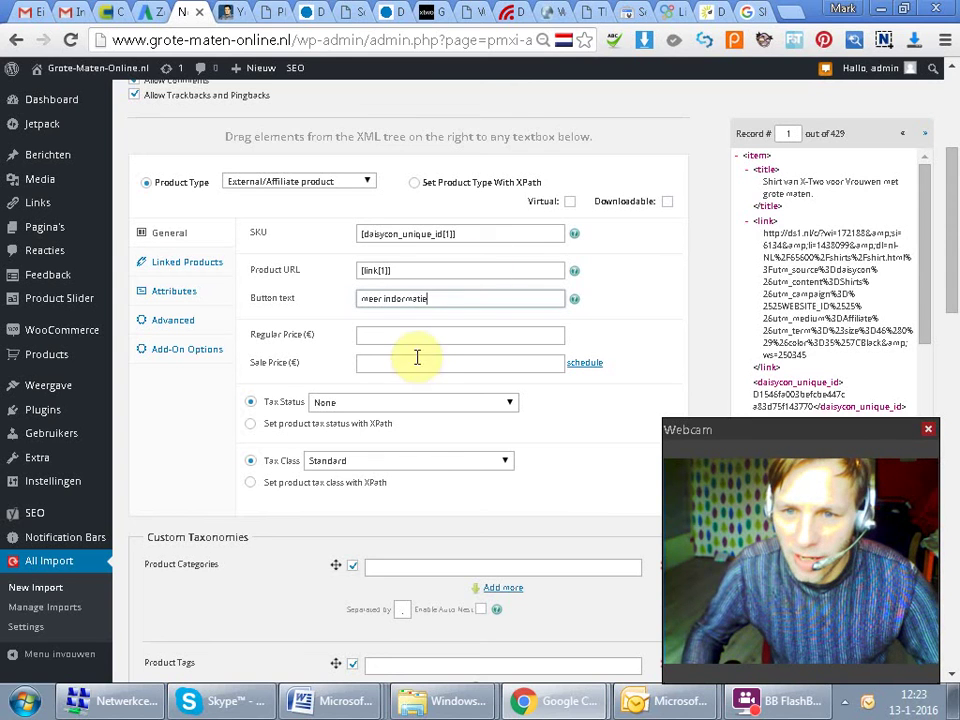
click(417, 338)
click(403, 299)
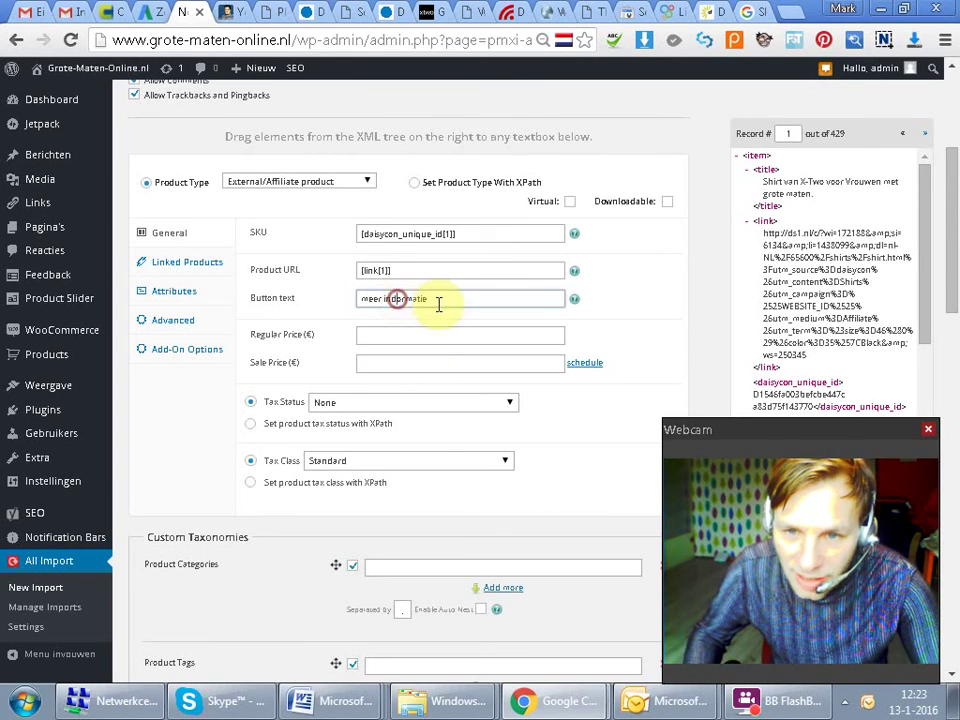
key(BackSpace)
text(f)
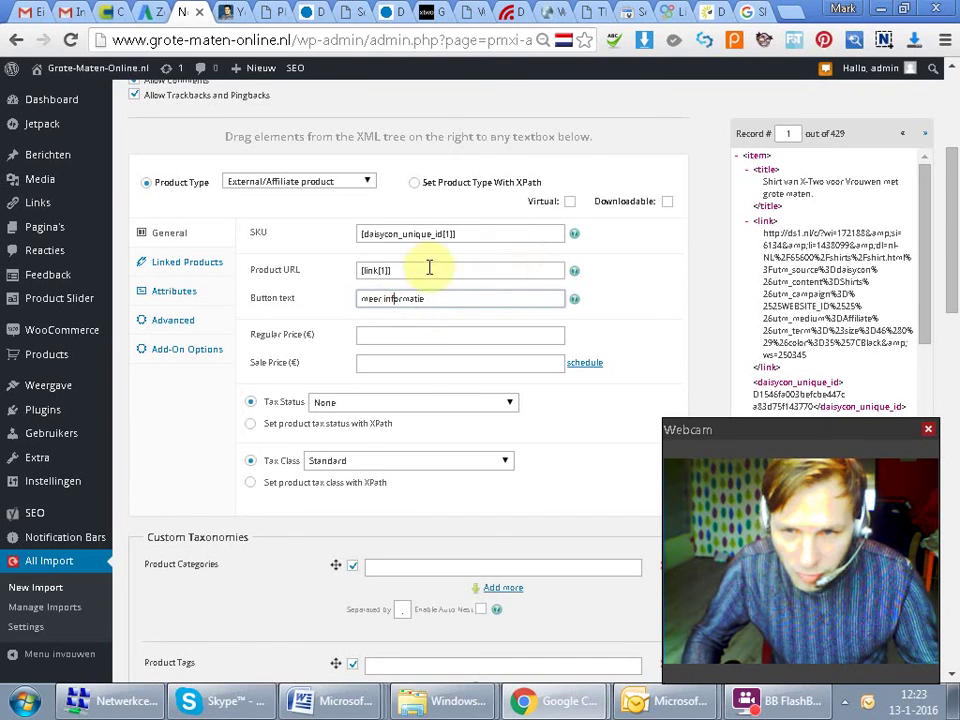
triple_click(441, 298)
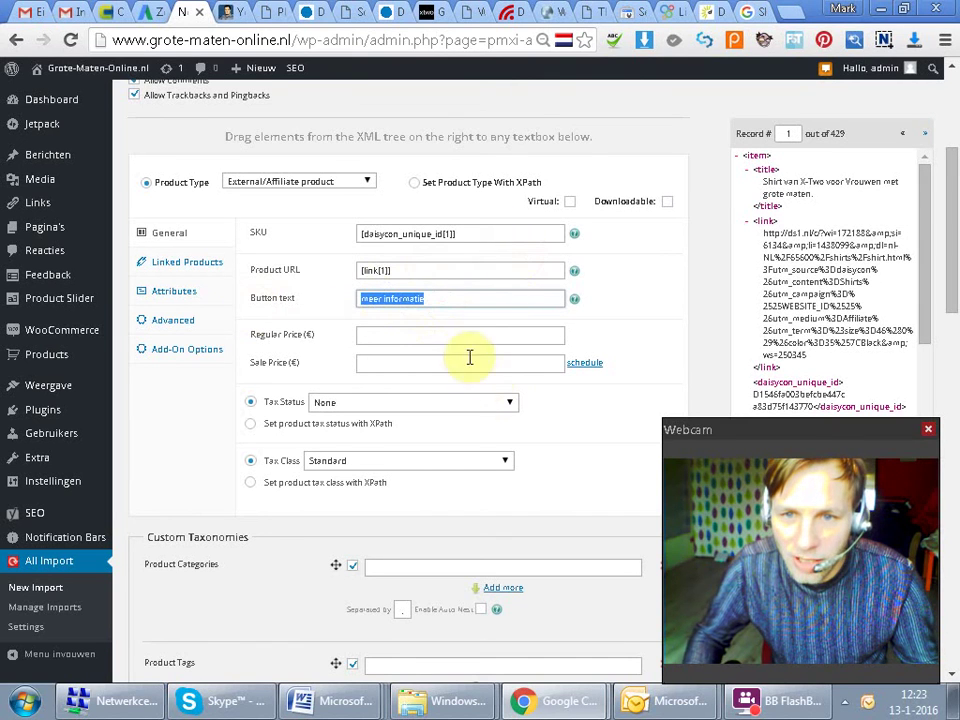
Map the feed's old_price element to the regular price and its minimum_price element to the sale price
click(411, 330)
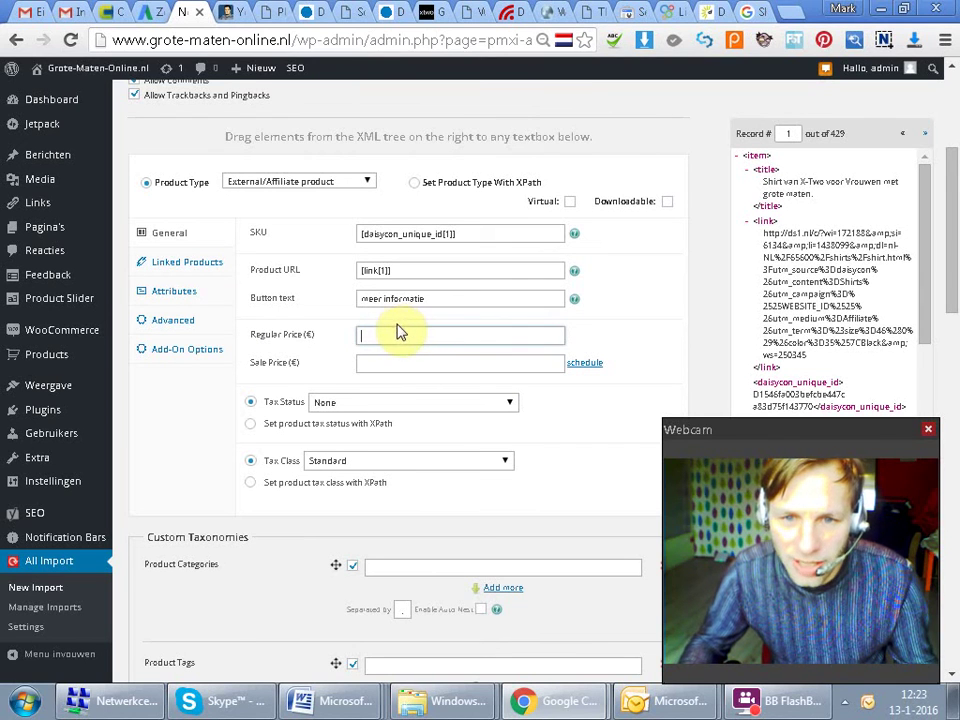
drag(928, 244, 922, 410)
drag(870, 429, 601, 450)
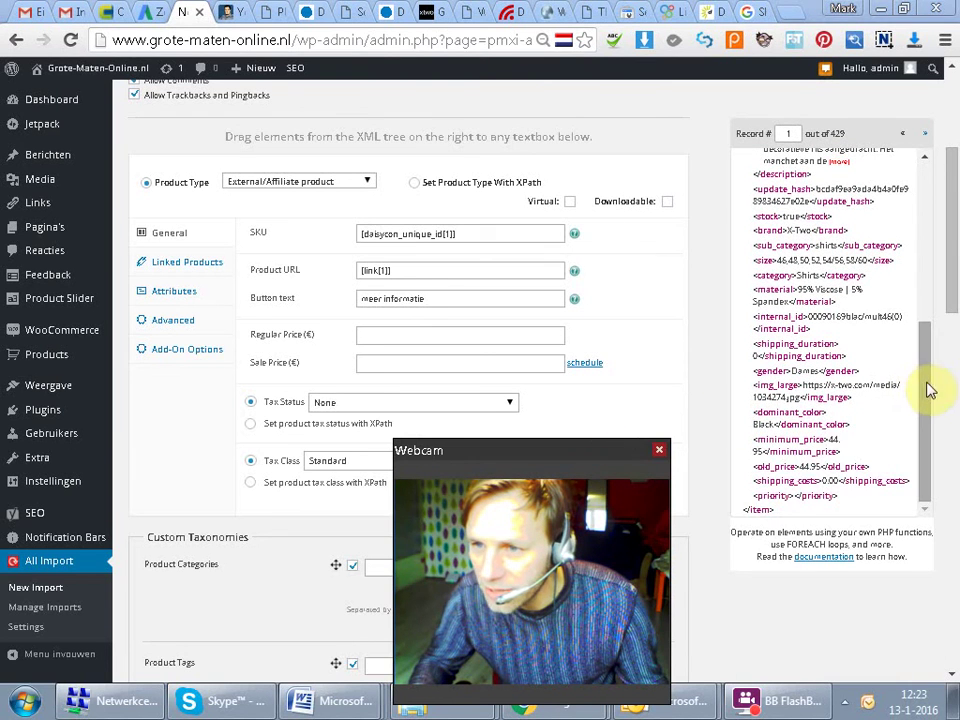
drag(926, 388, 945, 395)
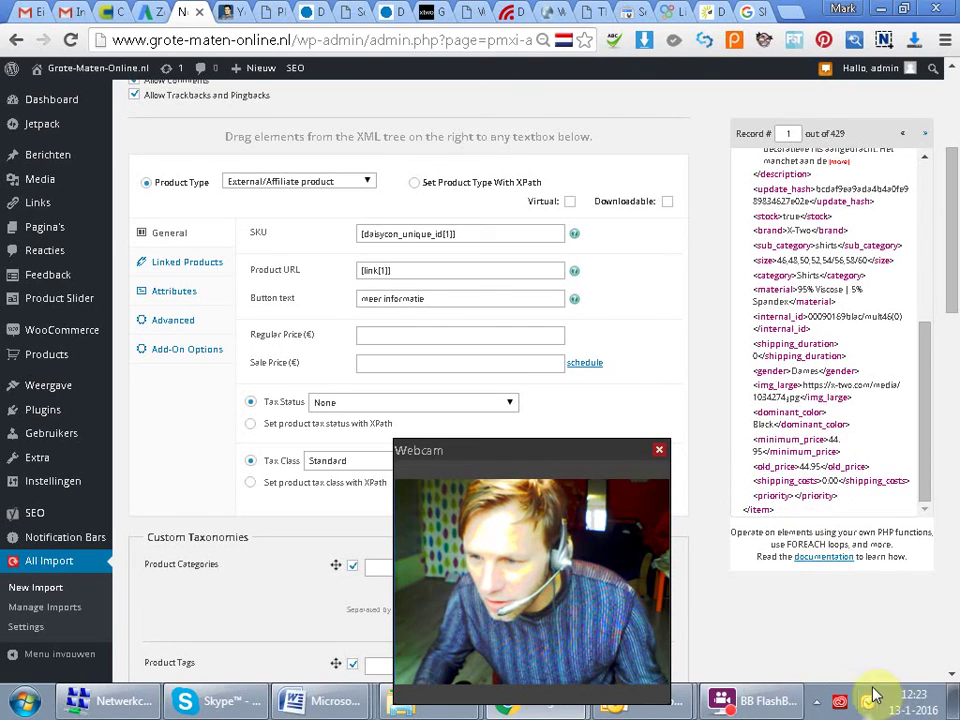
click(836, 652)
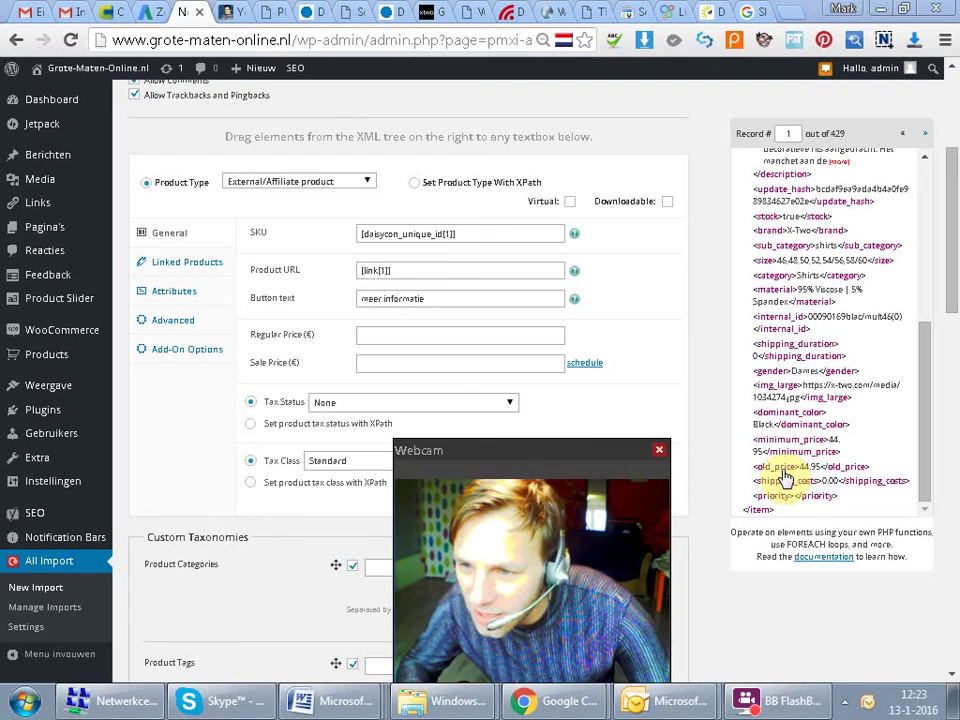
drag(785, 475, 408, 340)
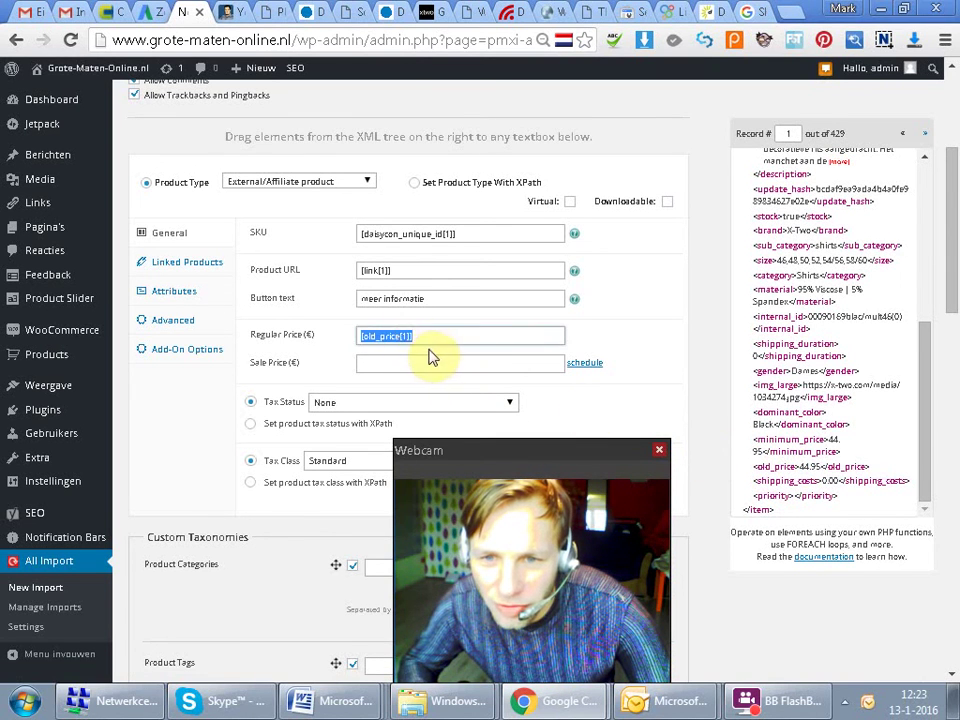
click(418, 362)
drag(780, 445, 383, 369)
click(490, 366)
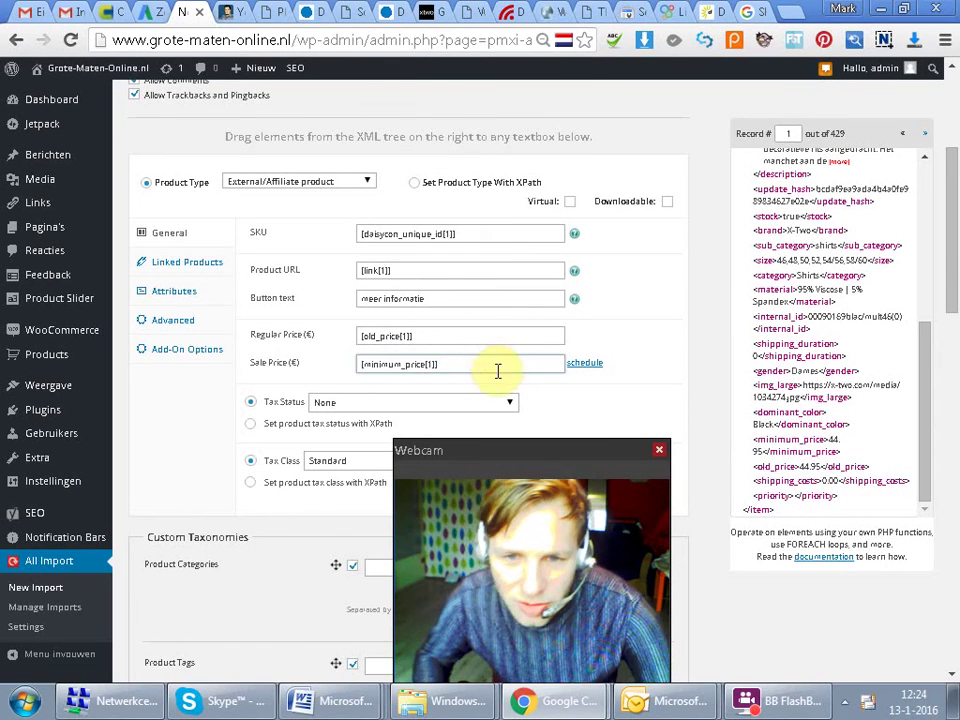
Map the feed's category element to the product categories under Custom Taxonomies
drag(954, 206, 953, 253)
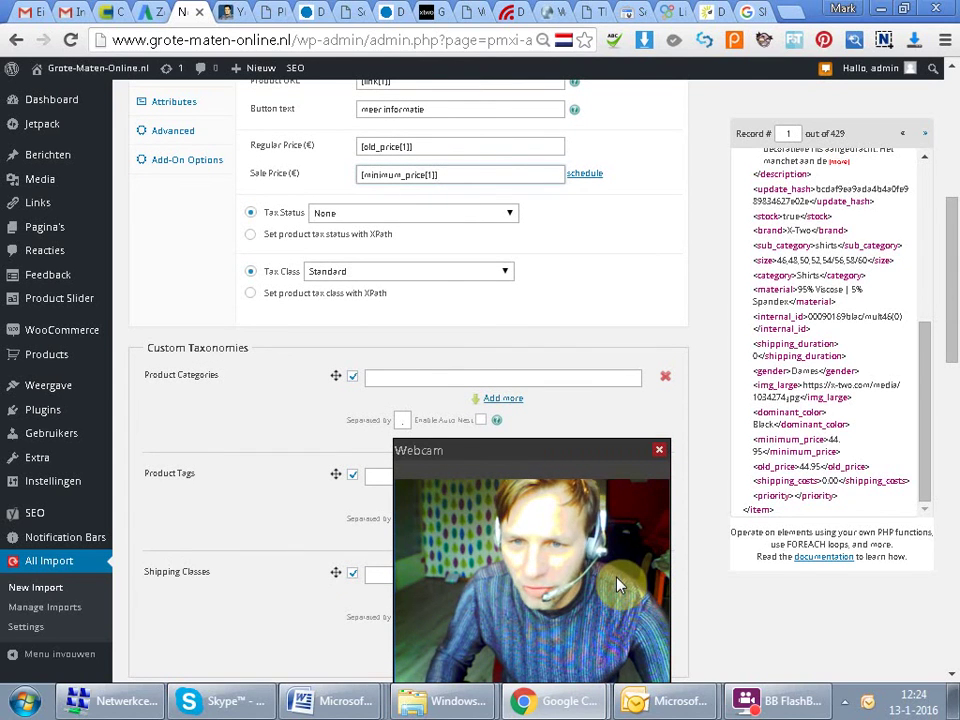
click(415, 375)
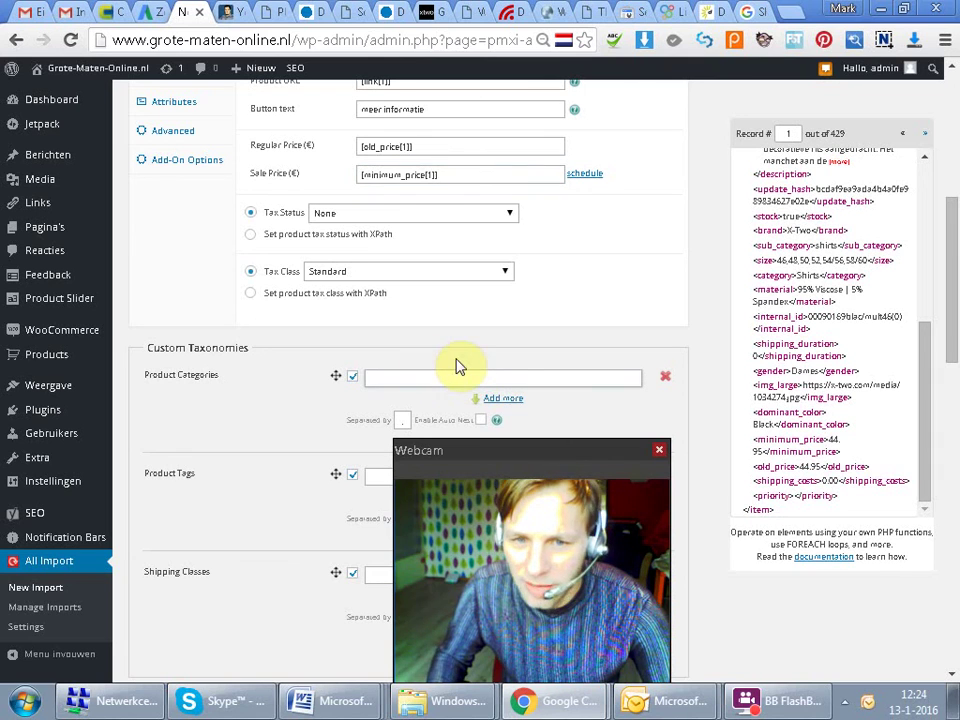
drag(921, 347, 921, 302)
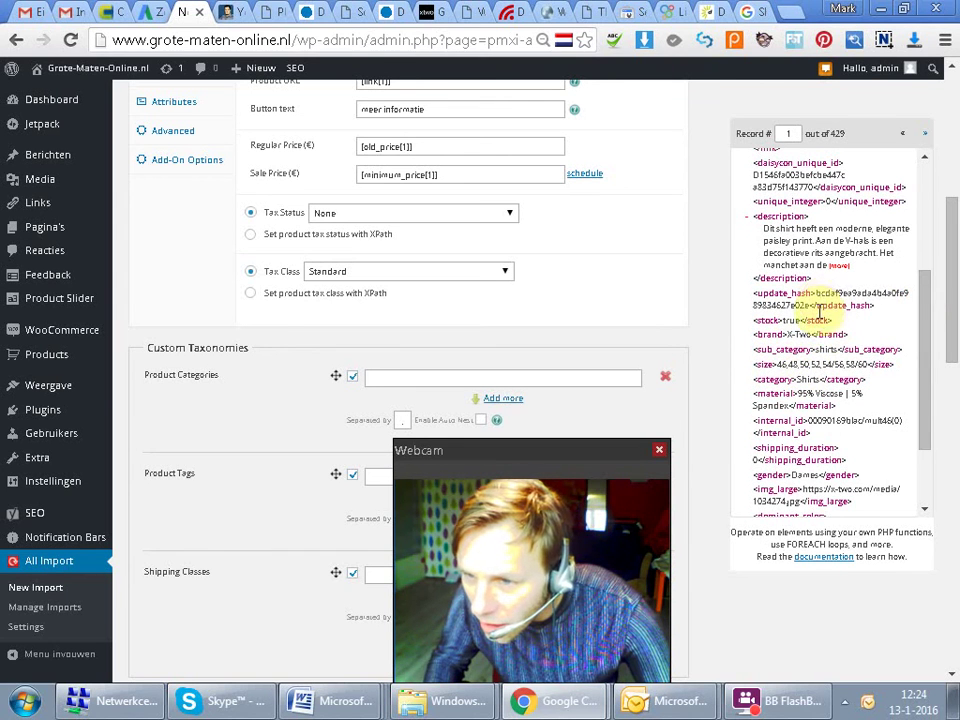
drag(783, 395, 400, 382)
Map the feed's title element to the product tags under Custom Taxonomies
drag(924, 366, 921, 420)
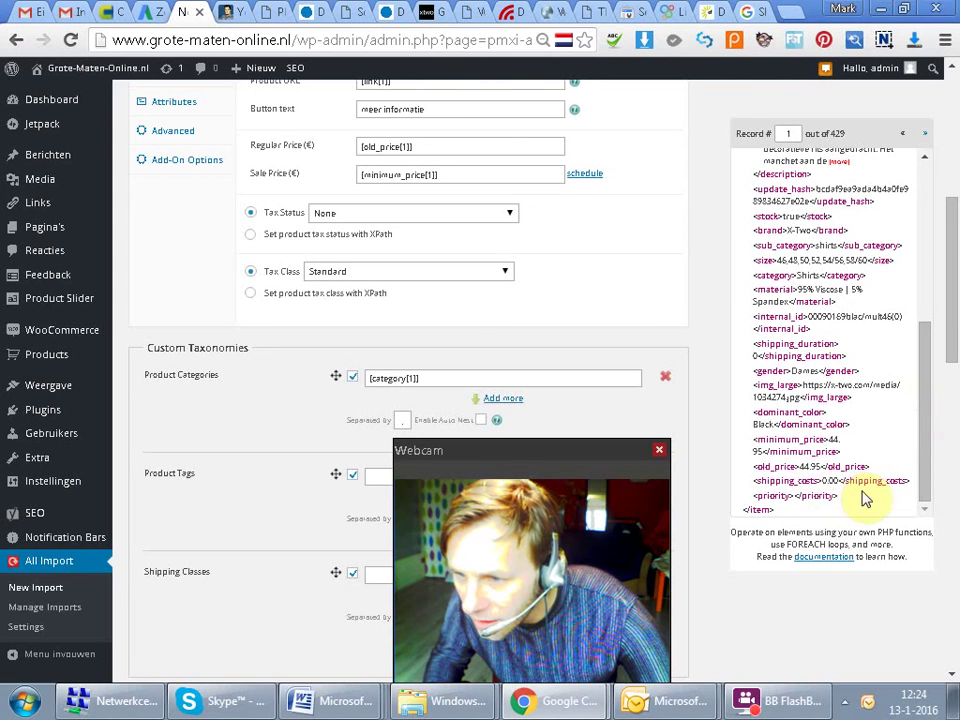
drag(928, 482, 918, 400)
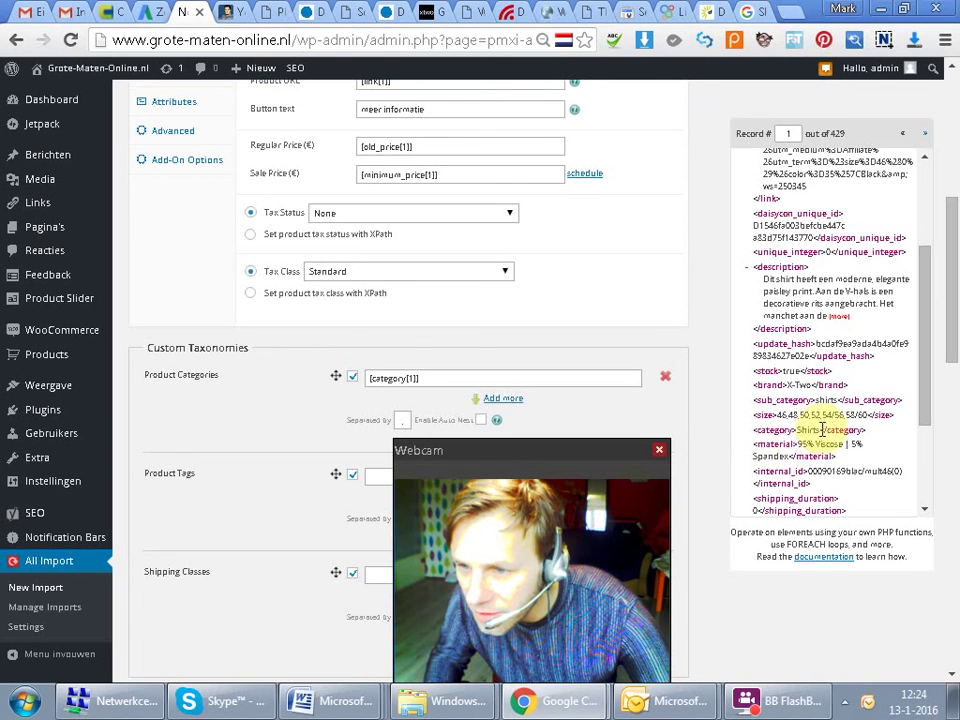
drag(922, 396, 918, 315)
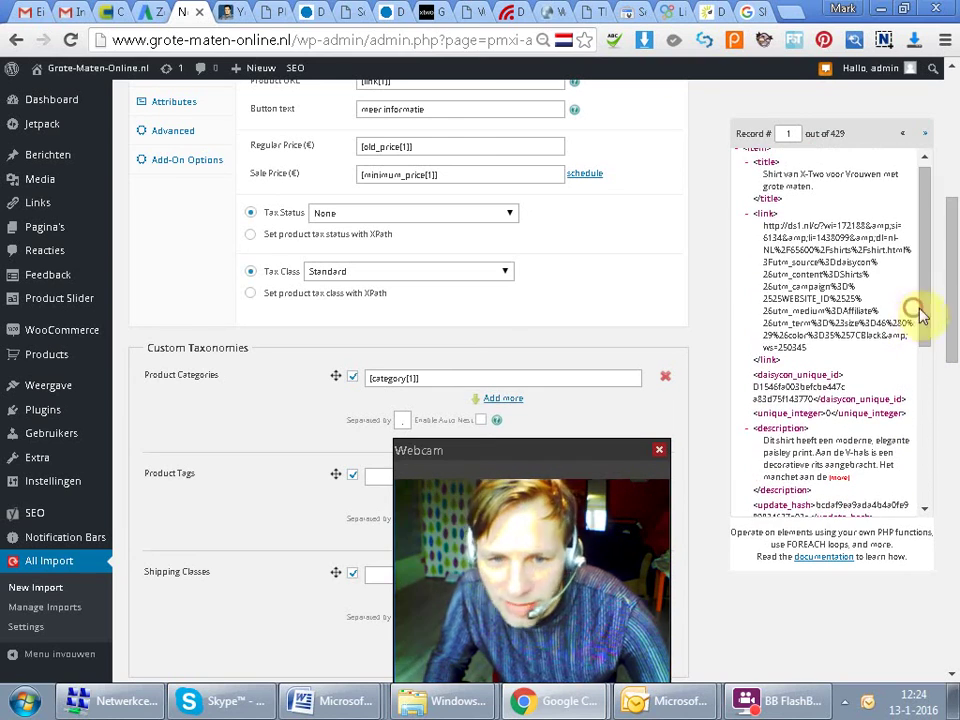
drag(953, 280, 955, 330)
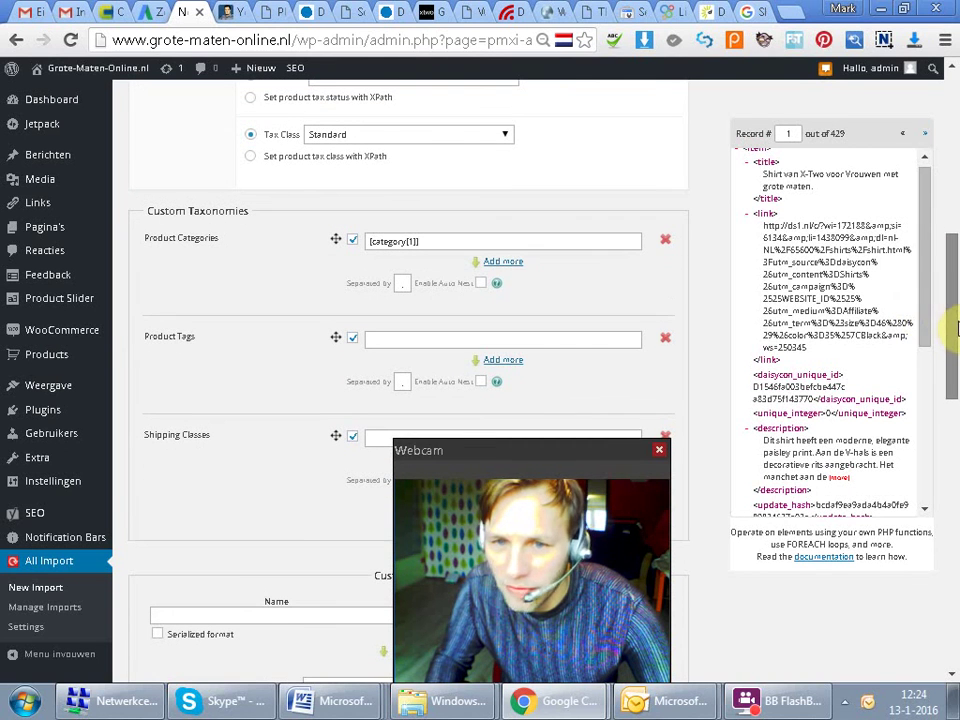
scroll(928, 302, up, 1)
drag(770, 178, 386, 340)
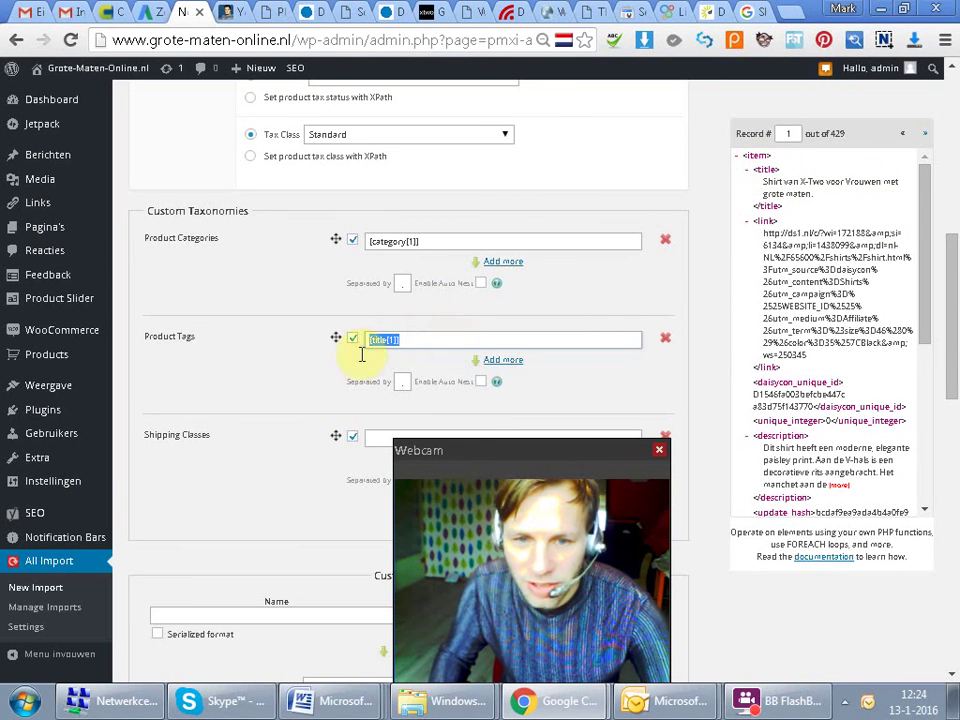
click(505, 305)
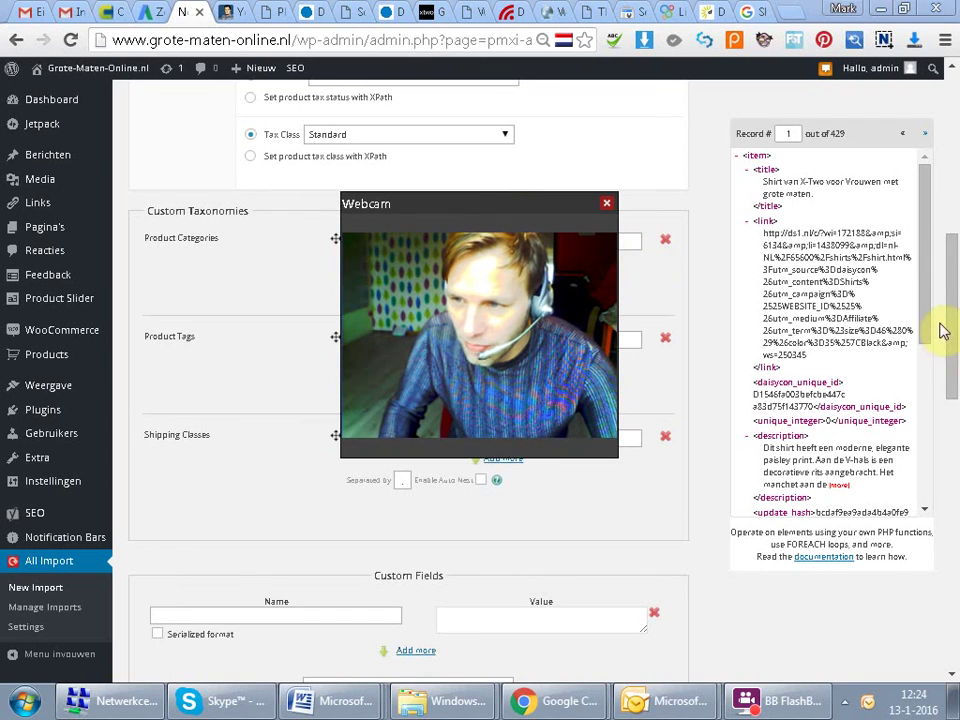
Add the existing custom field _yoast_wpseo_focuskw and use the feed's title element as its value
drag(951, 326, 950, 362)
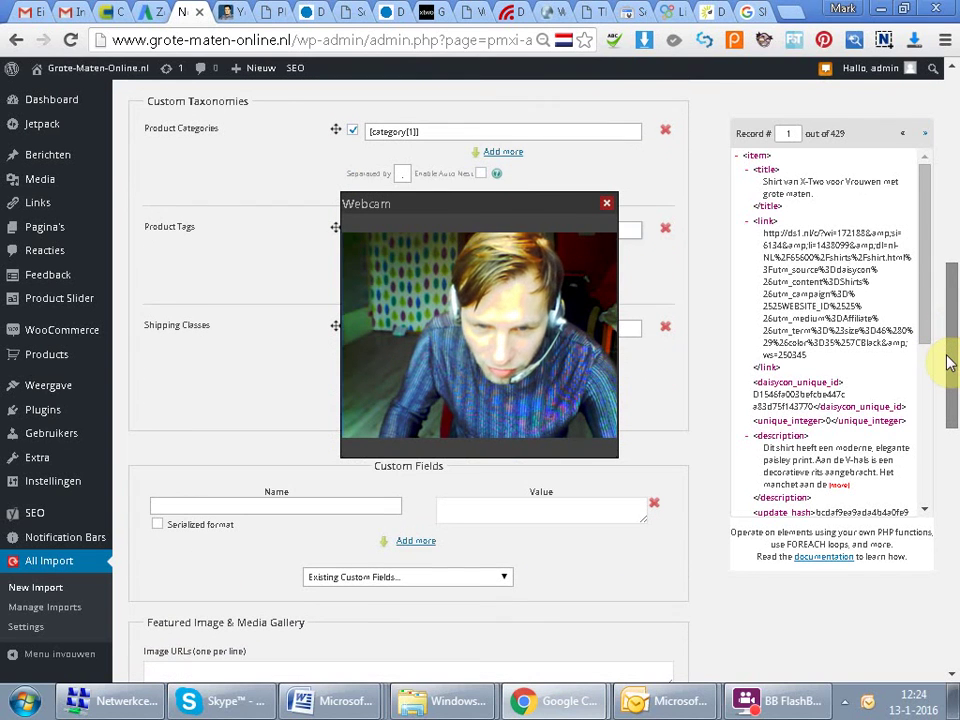
click(496, 576)
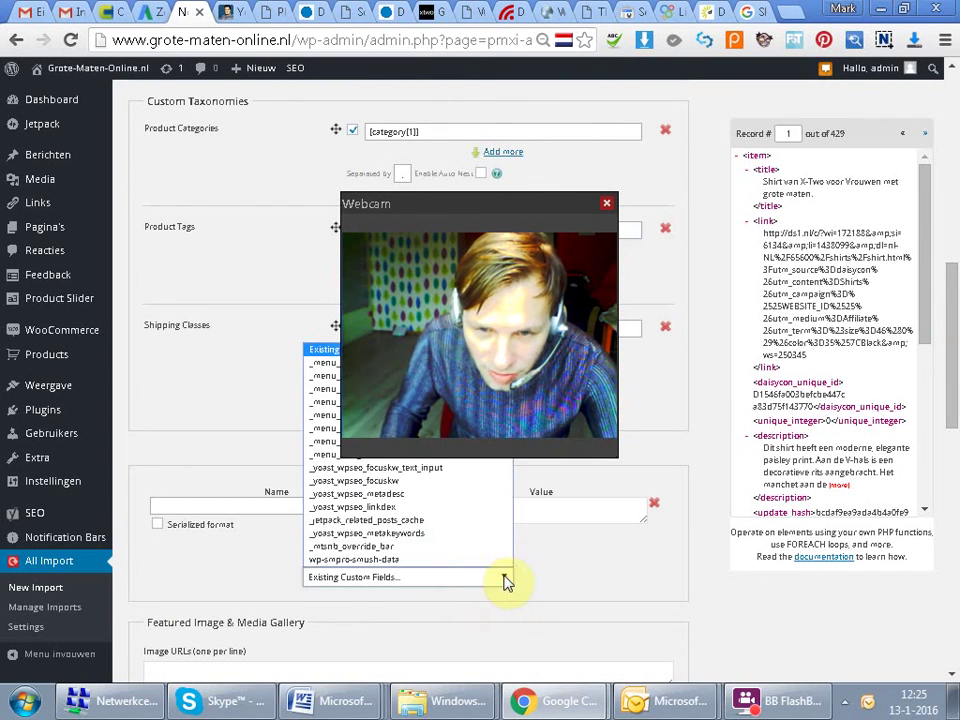
drag(591, 204, 228, 196)
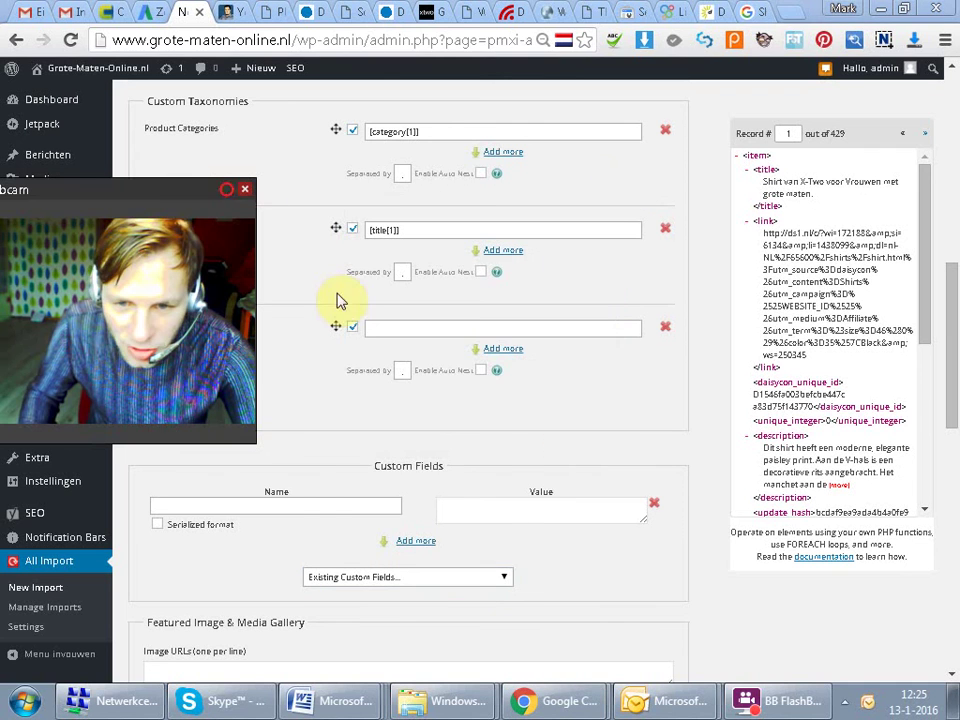
click(472, 578)
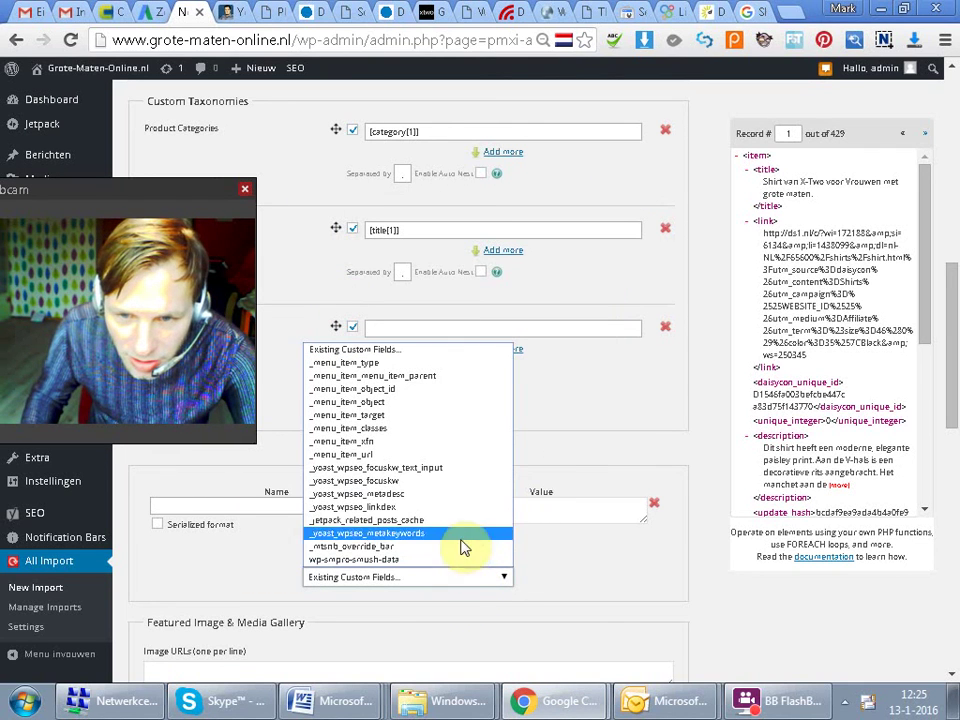
click(466, 483)
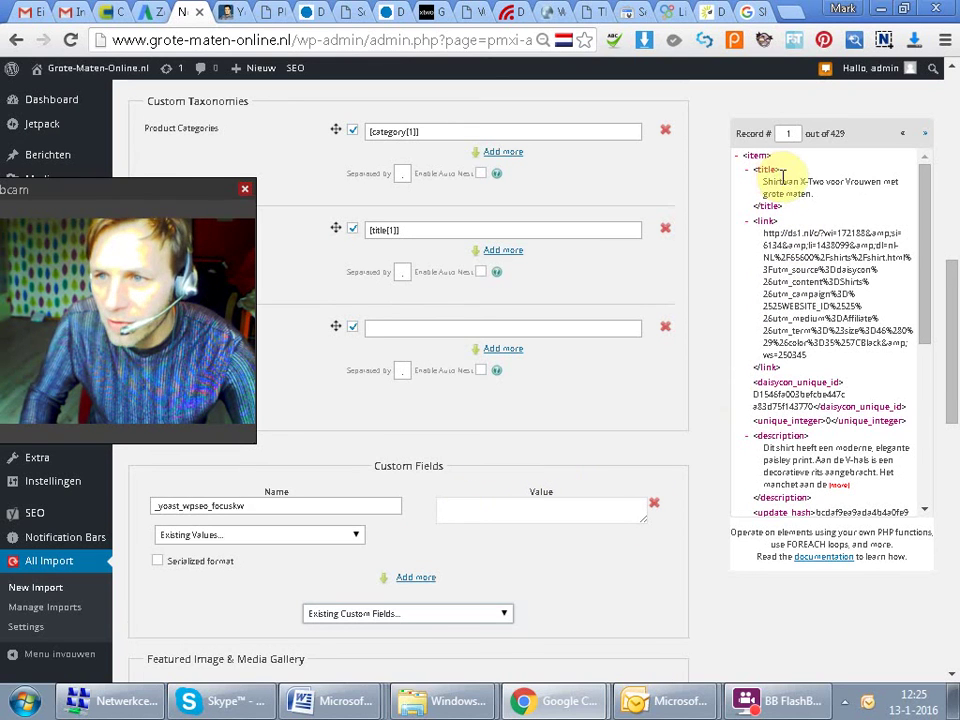
click(380, 513)
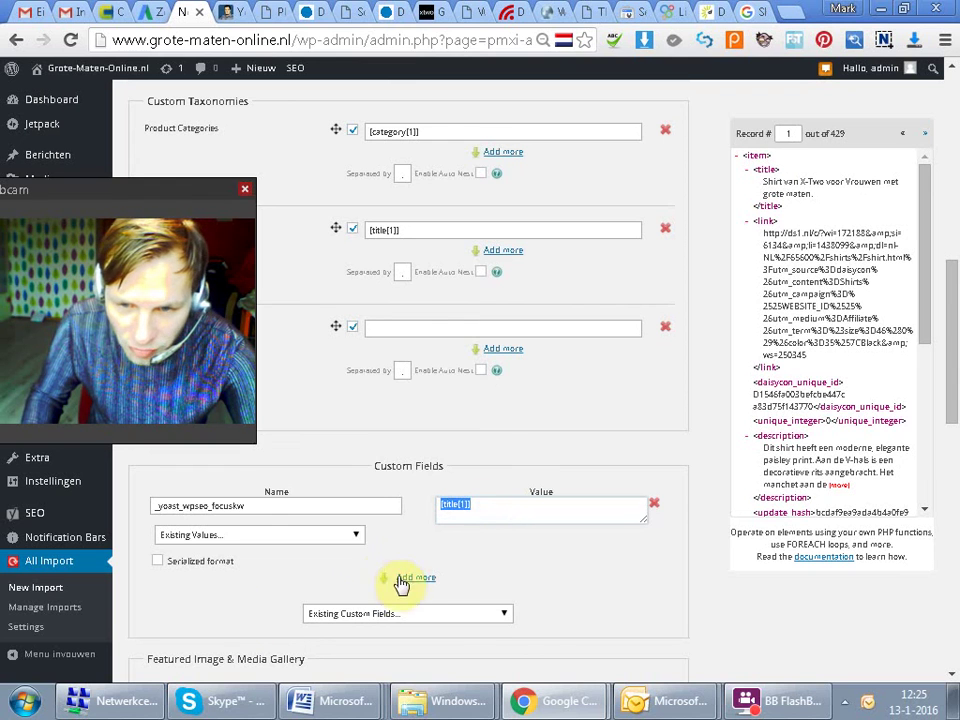
Add the existing custom field _yoast_wpseo_metadesc as a second entry under Custom Fields
click(395, 617)
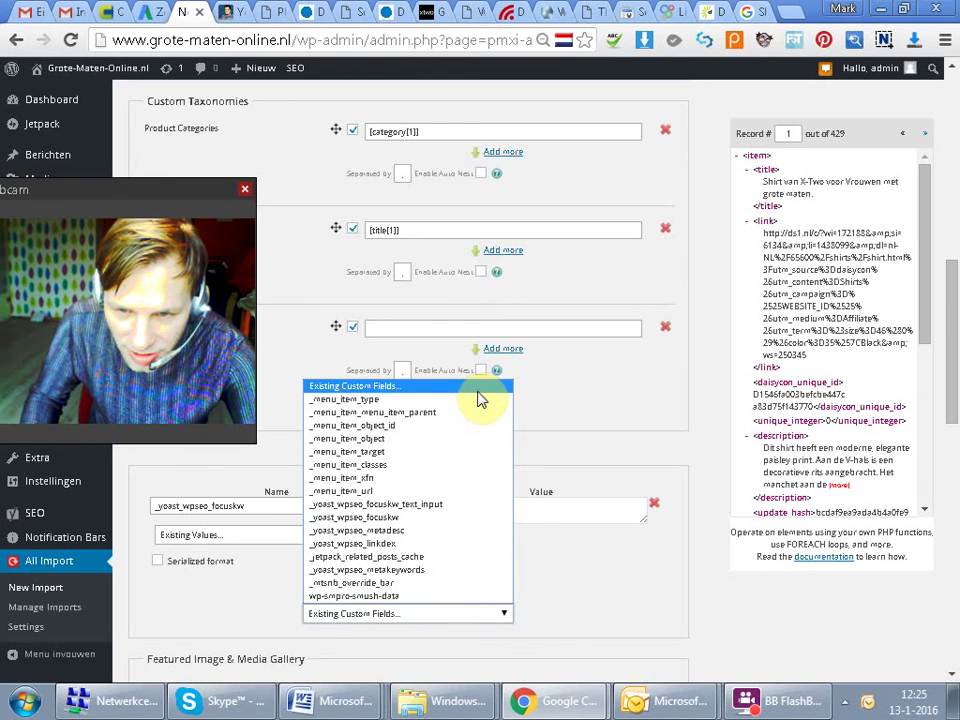
click(446, 530)
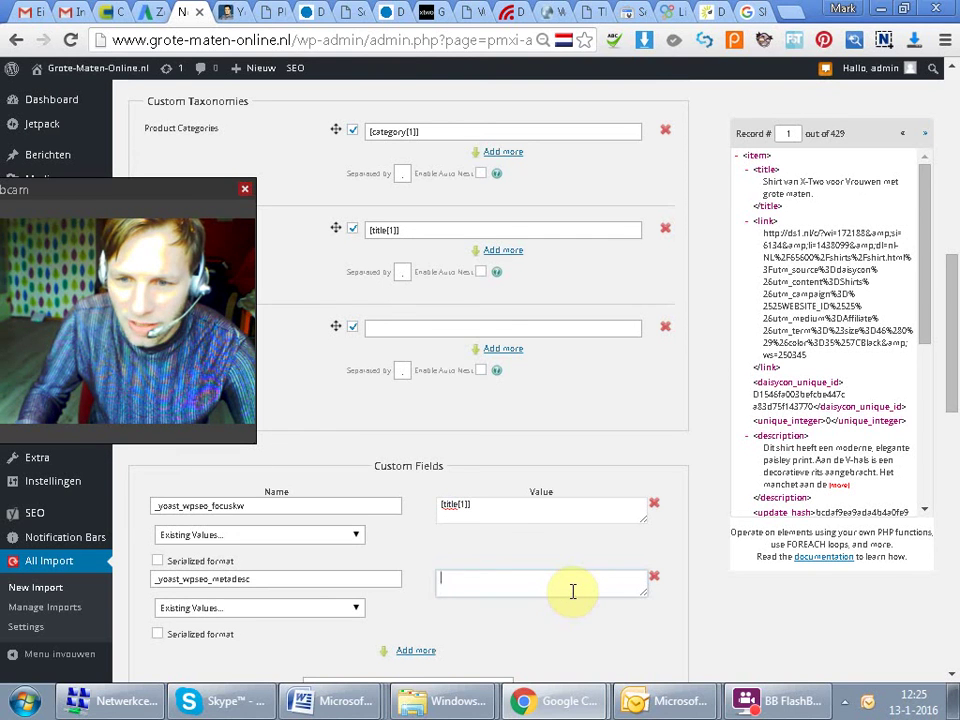
Switch to the Word document and review the sample X-Two shirt text below the heading as a meta description example
click(336, 694)
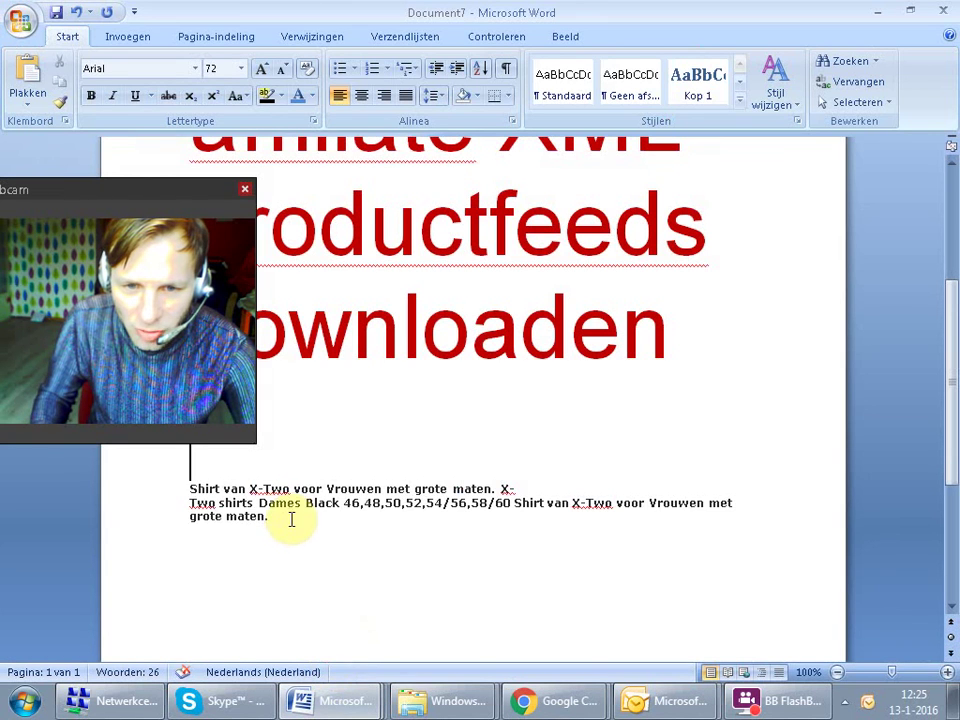
drag(289, 517, 191, 490)
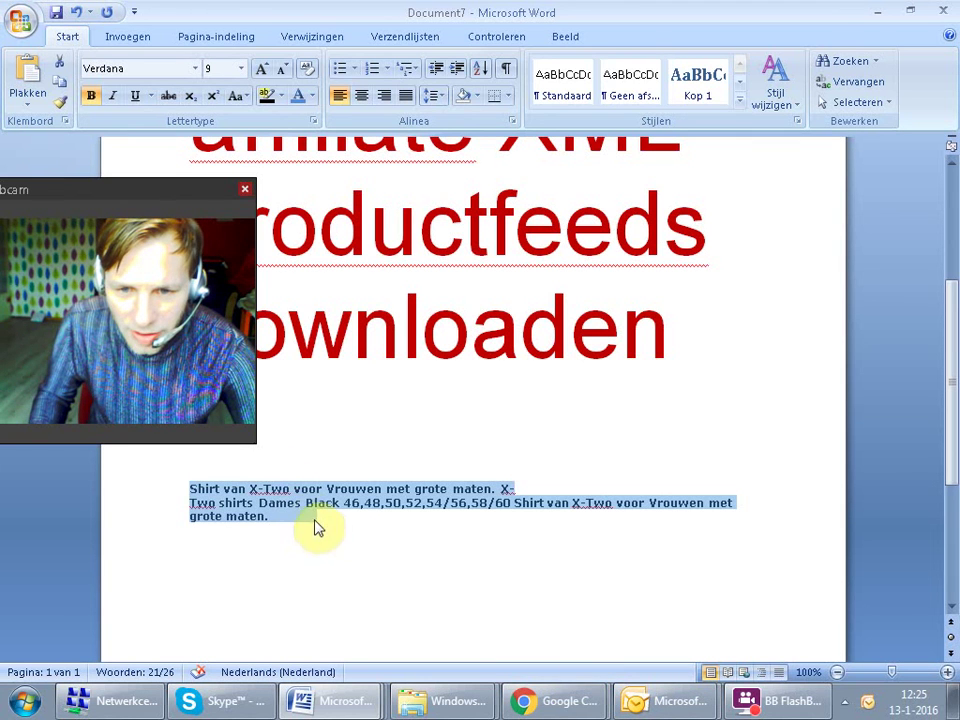
click(272, 516)
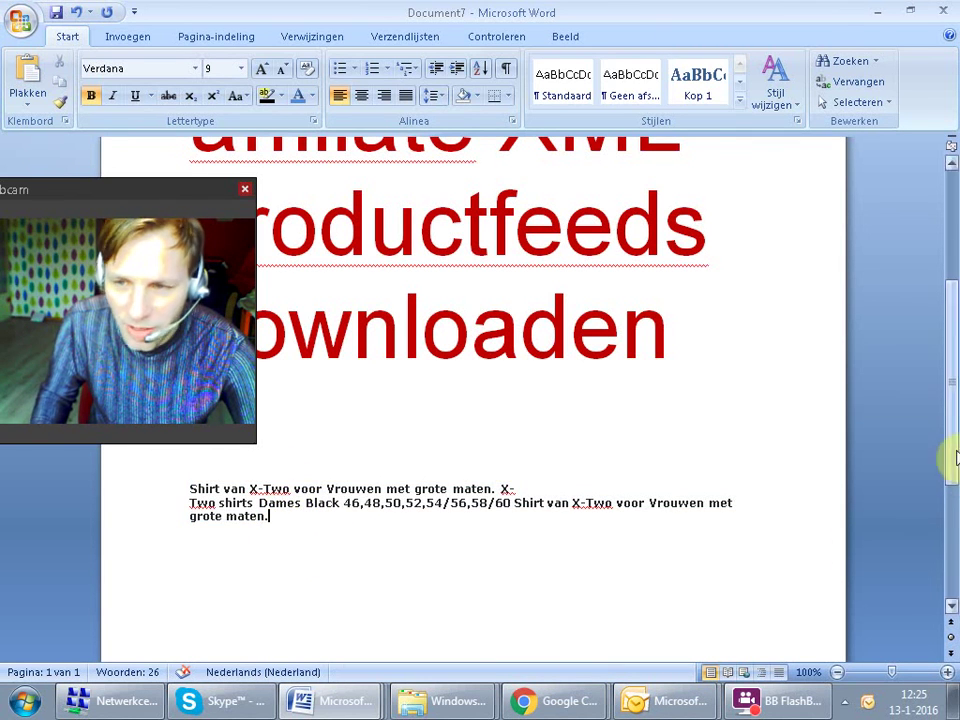
click(562, 701)
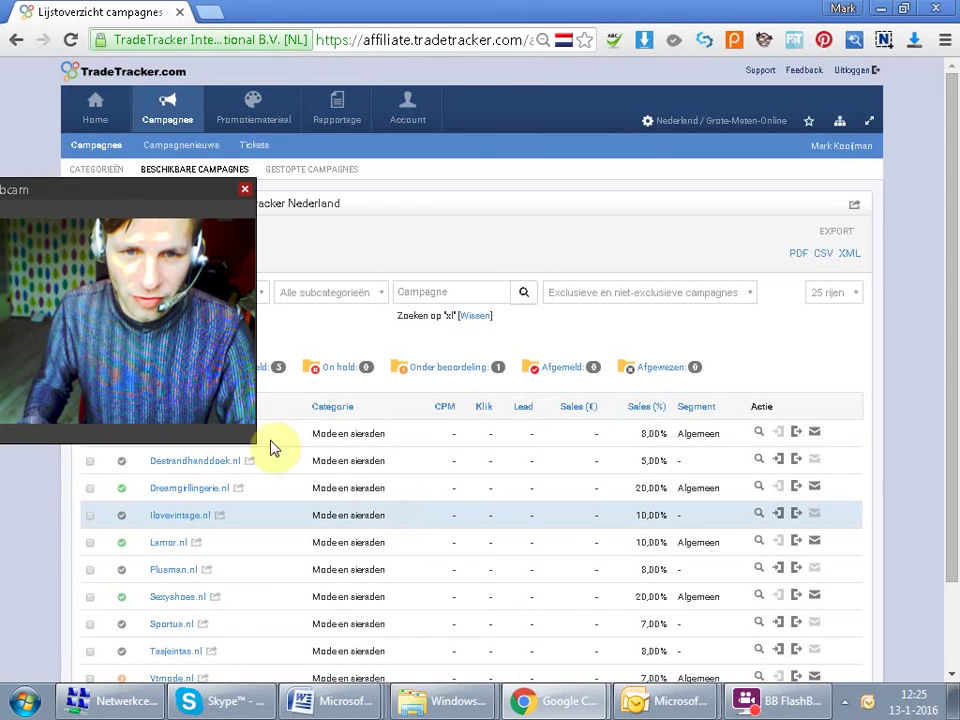
click(845, 701)
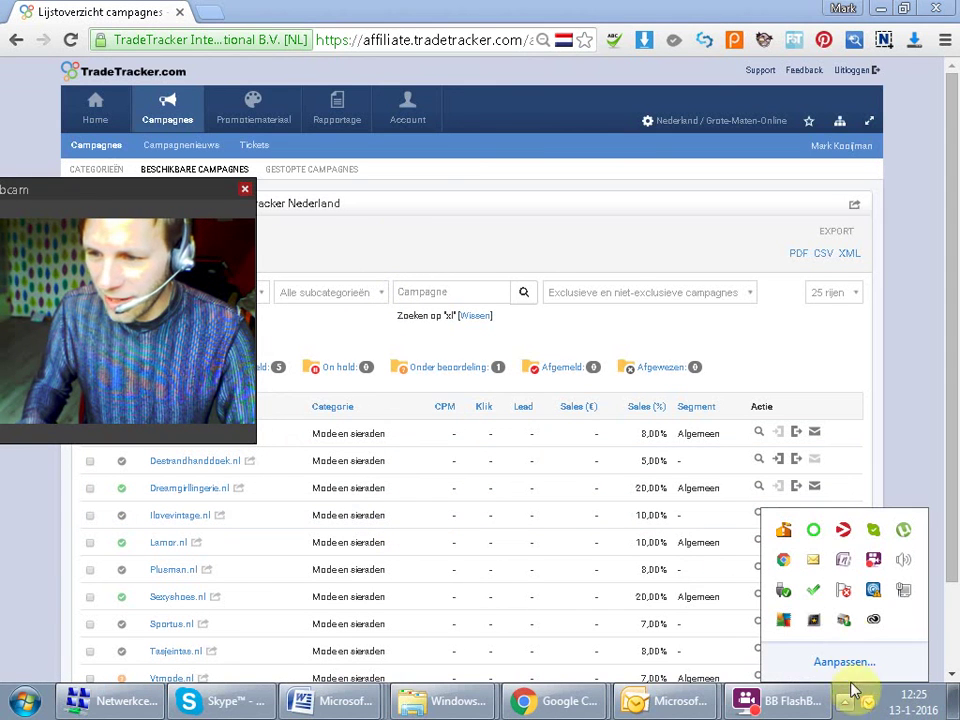
right_click(875, 563)
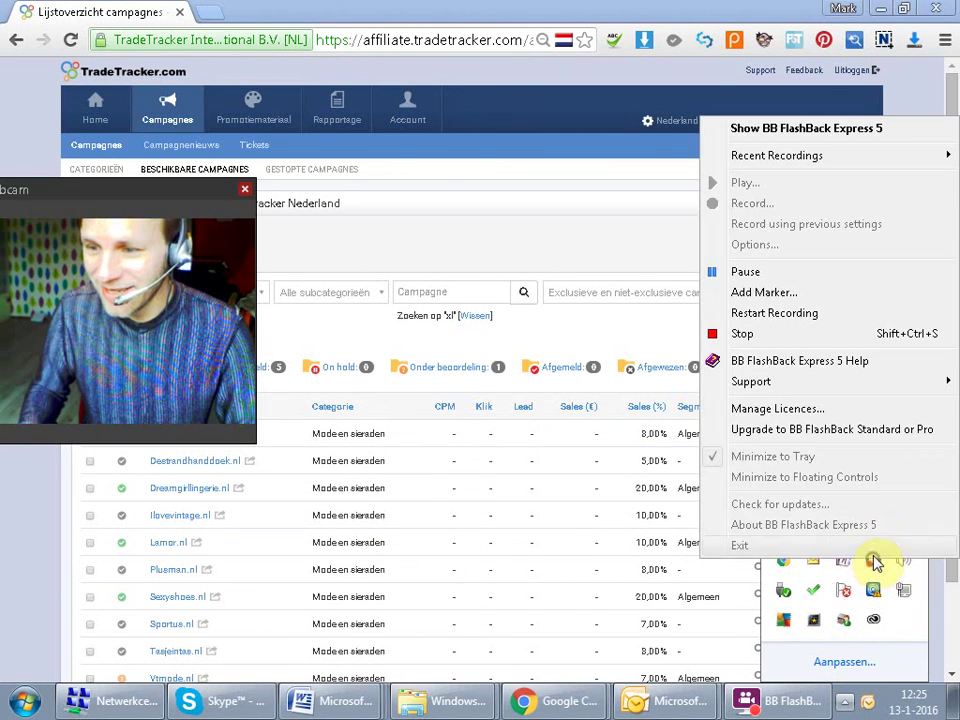